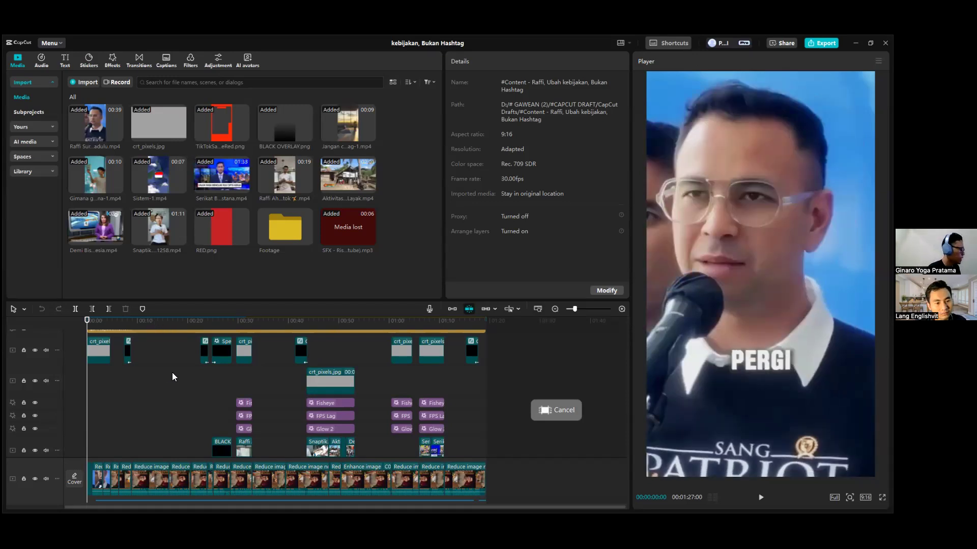
scroll(172, 372, up, 1)
scroll(175, 390, down, 2)
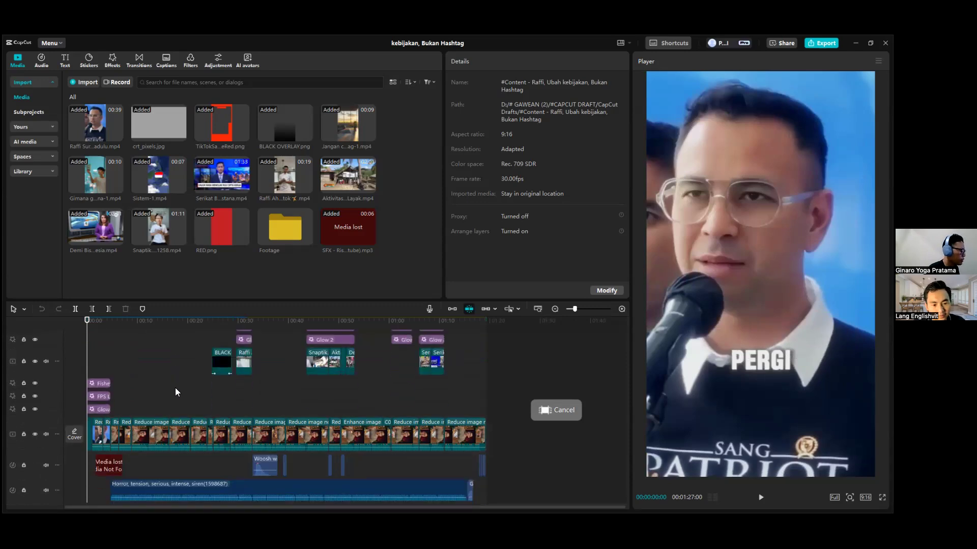
key(space)
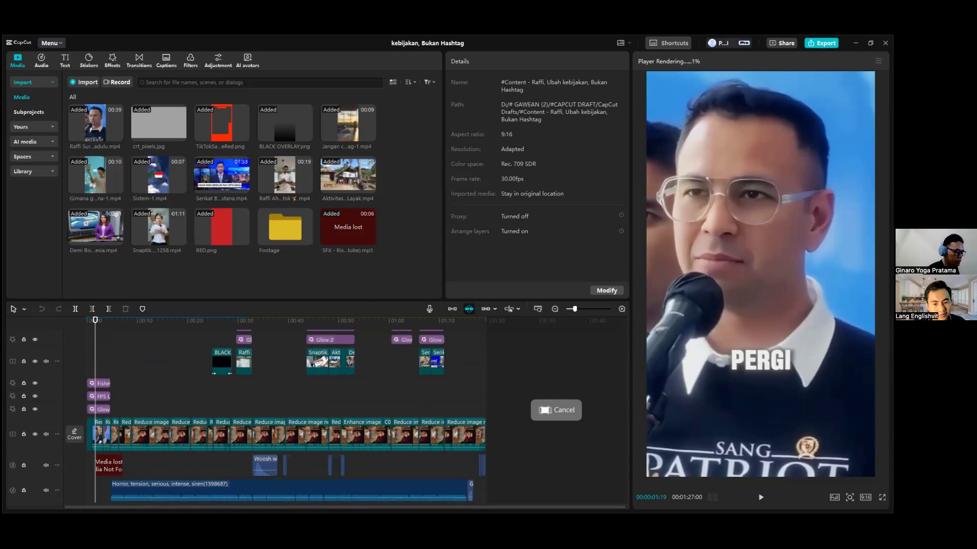
drag(568, 437, 468, 475)
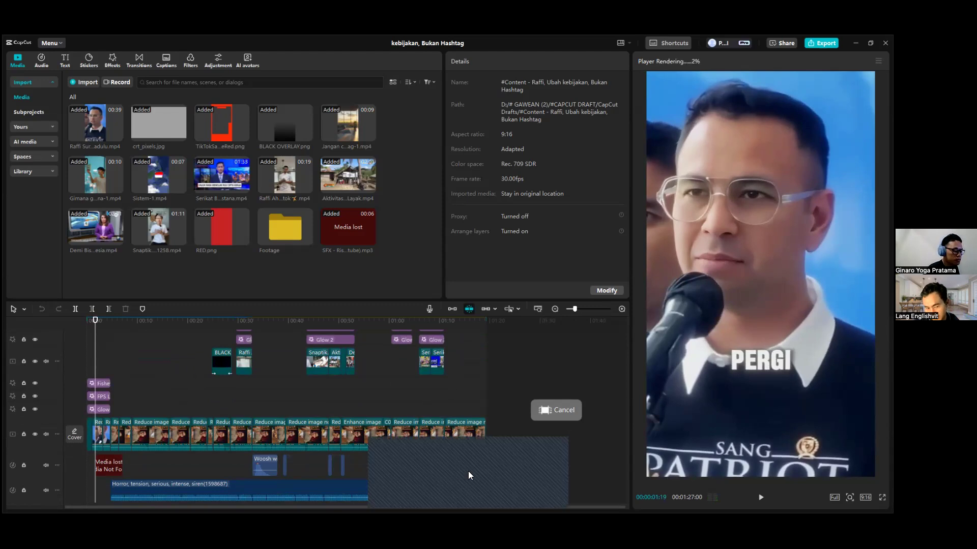
click(546, 457)
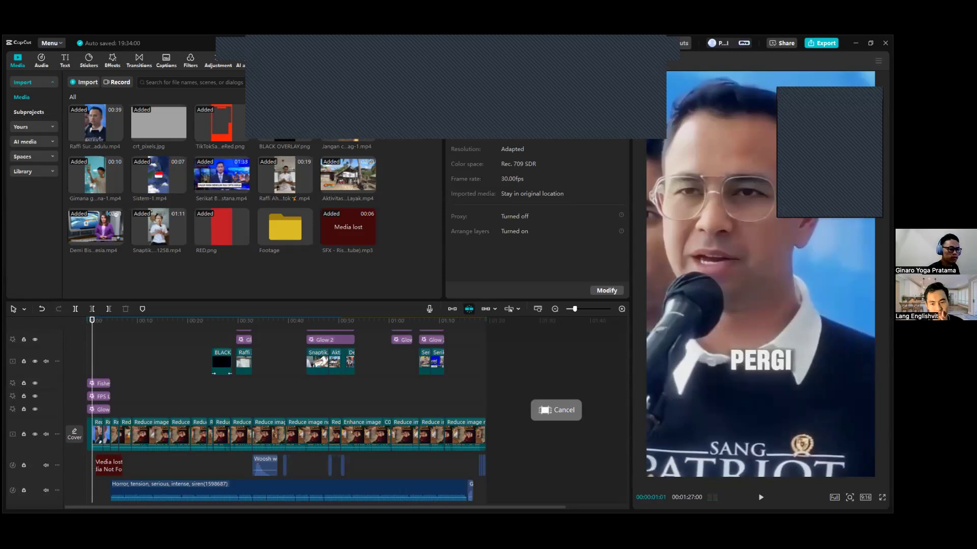
Play the edited video through to the end of its clips and return the playhead to the start.
key(space)
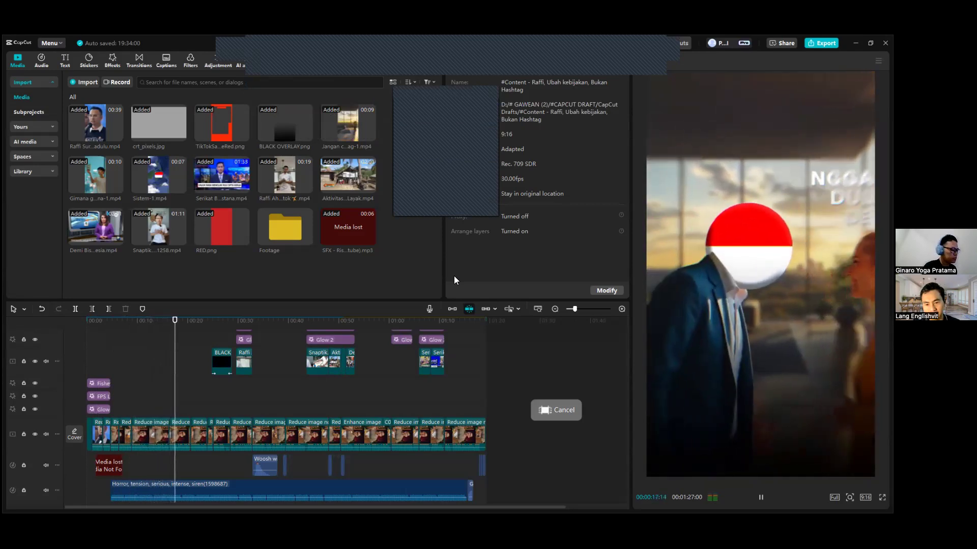
scroll(278, 452, up, 5)
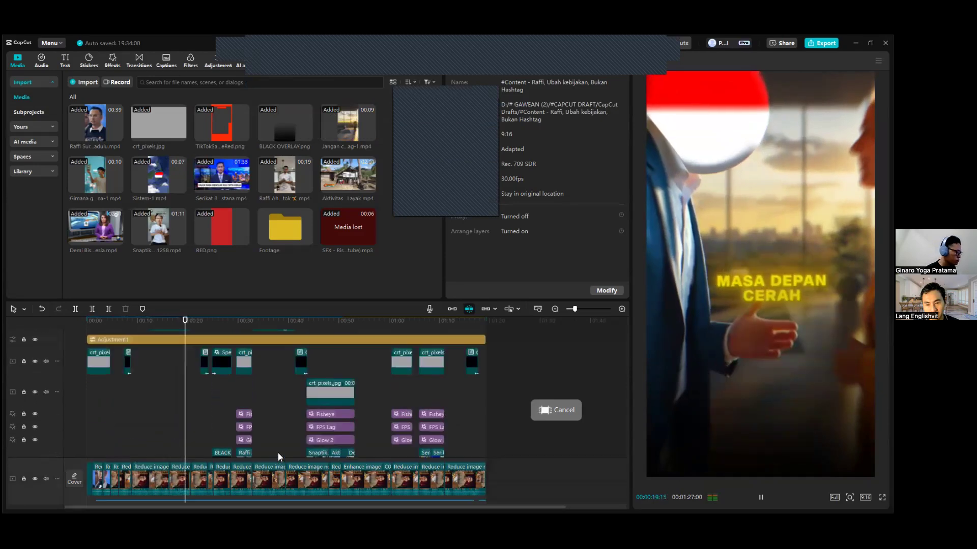
scroll(278, 453, up, 3)
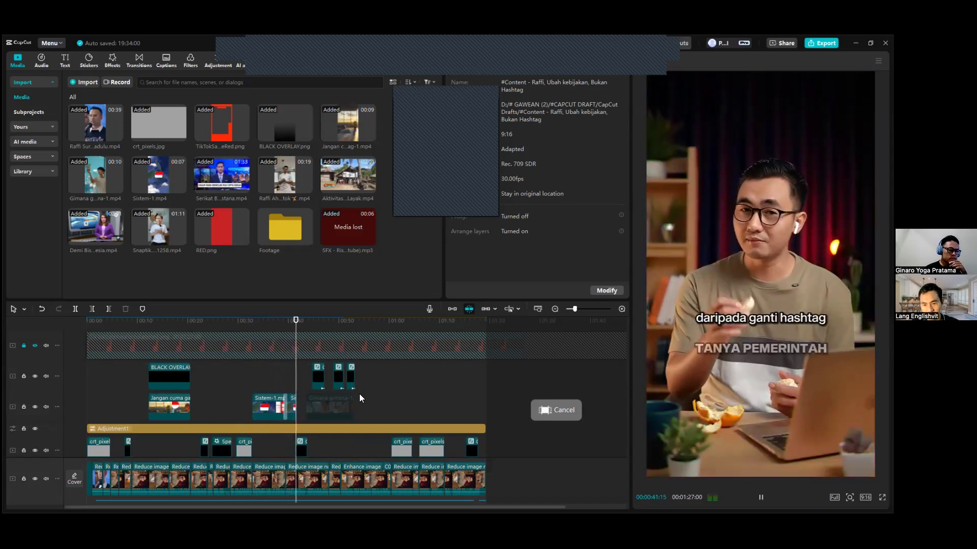
scroll(367, 392, down, 1)
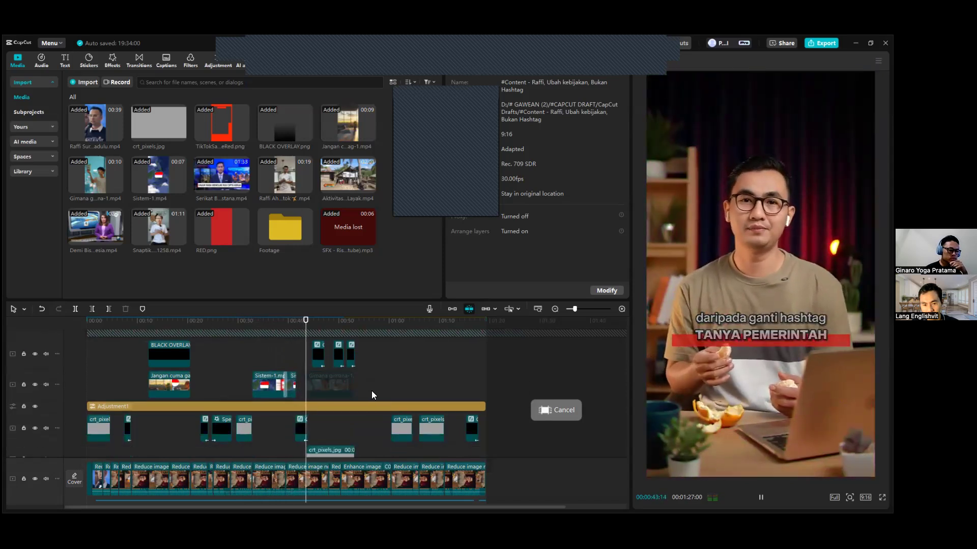
scroll(372, 391, down, 1)
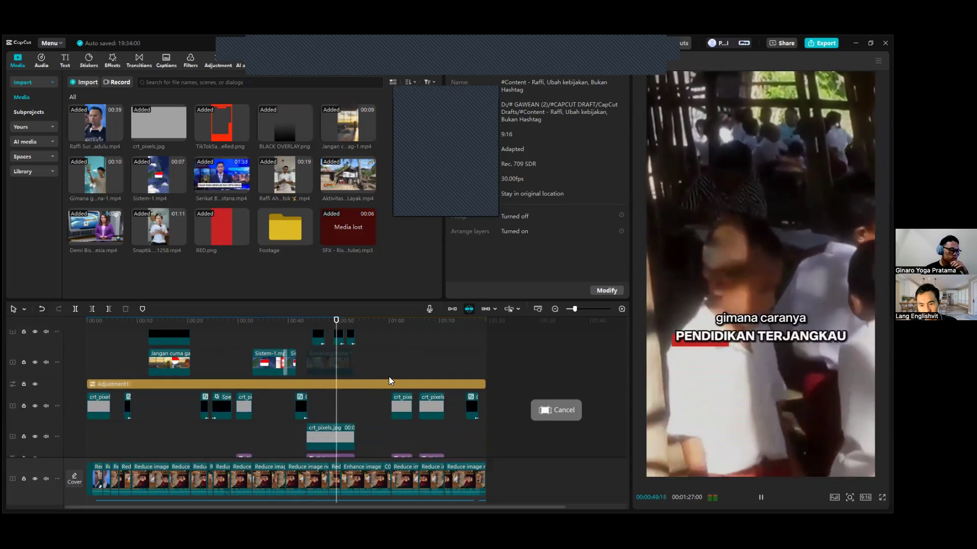
scroll(388, 376, up, 2)
scroll(389, 376, up, 1)
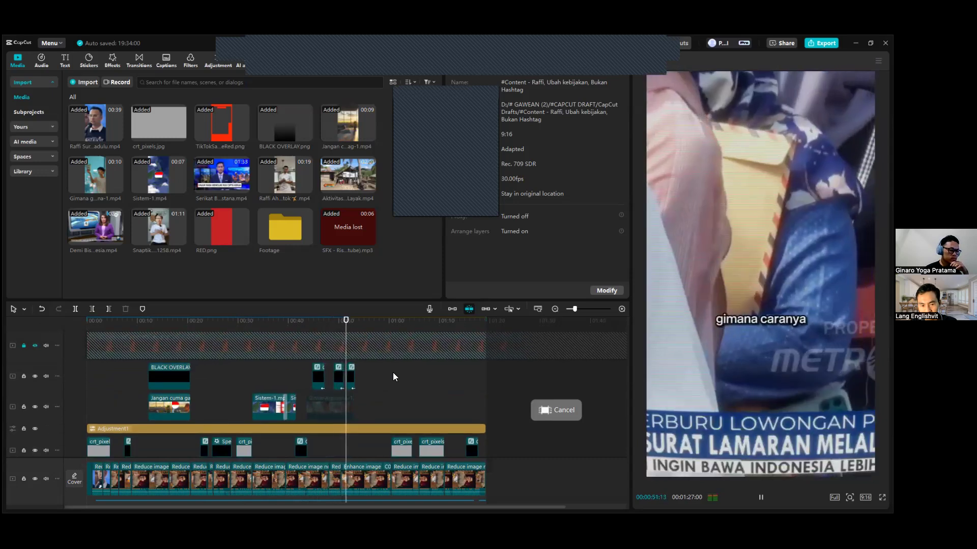
scroll(393, 376, down, 3)
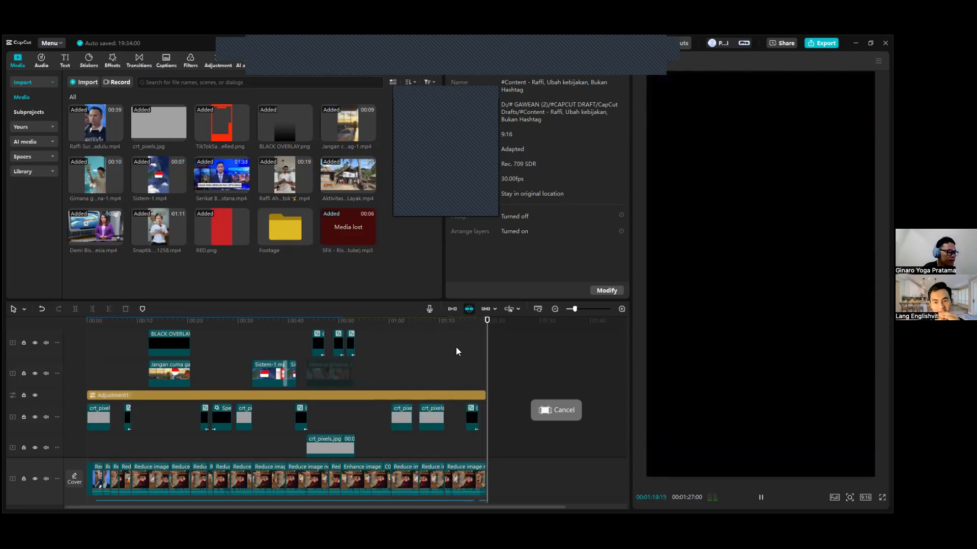
key(space)
drag(488, 322, 88, 341)
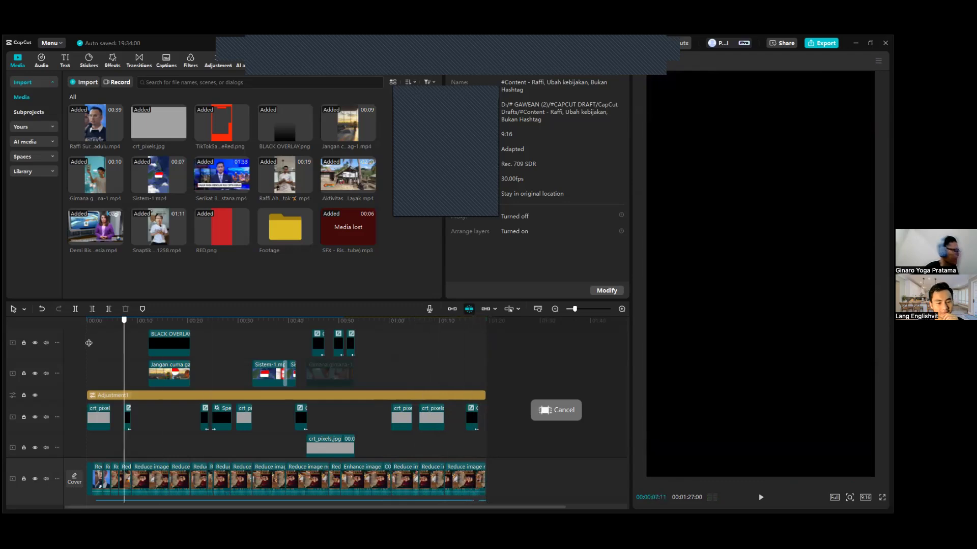
Examine how the text, overlay, adjustment, effect, main video and audio tracks are layered in the timeline.
scroll(123, 377, up, 5)
ctrl+scroll(150, 400, up, 3)
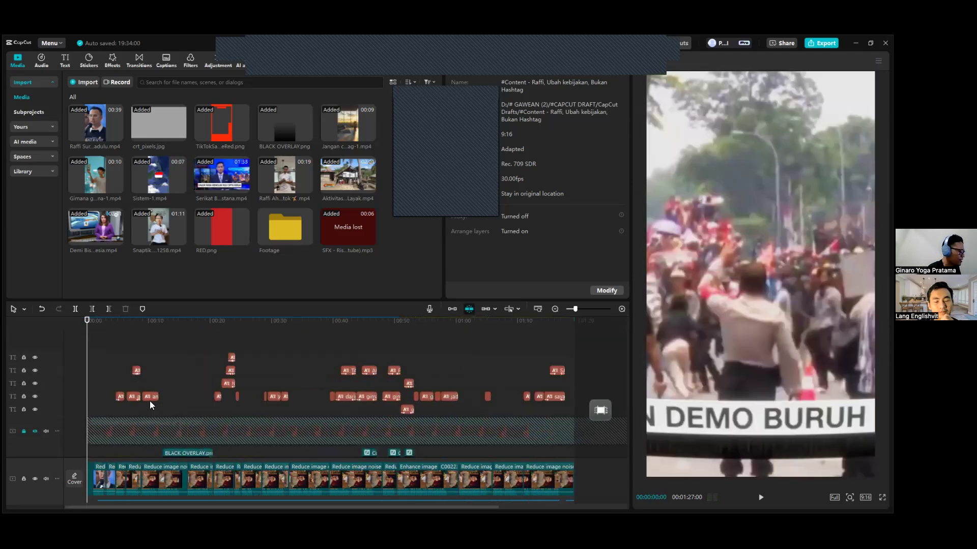
scroll(134, 392, down, 3)
ctrl+scroll(133, 386, down, 3)
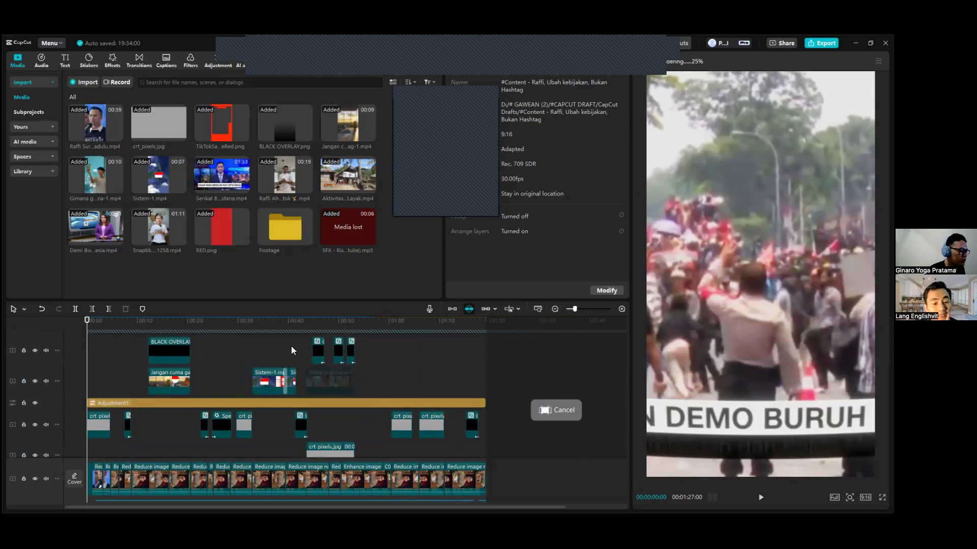
scroll(347, 367, down, 3)
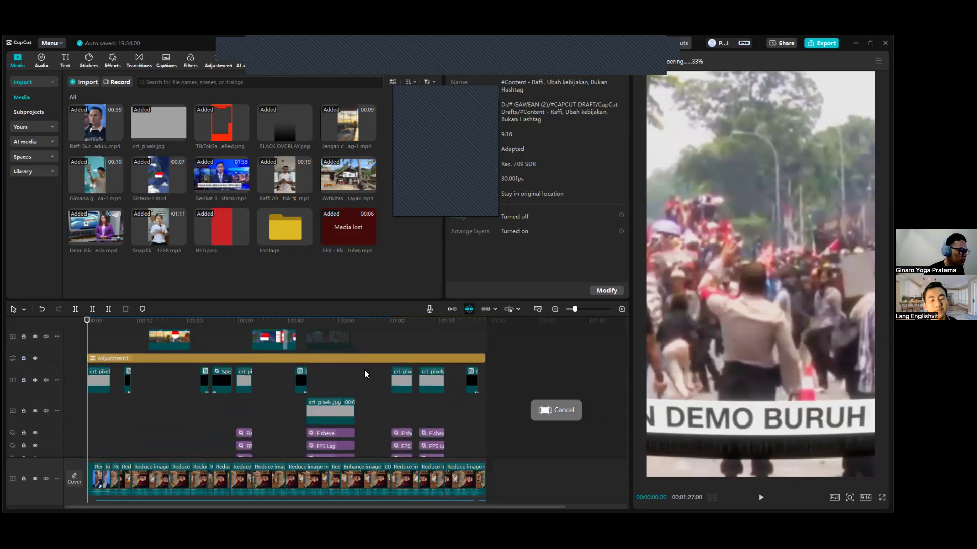
scroll(365, 371, down, 5)
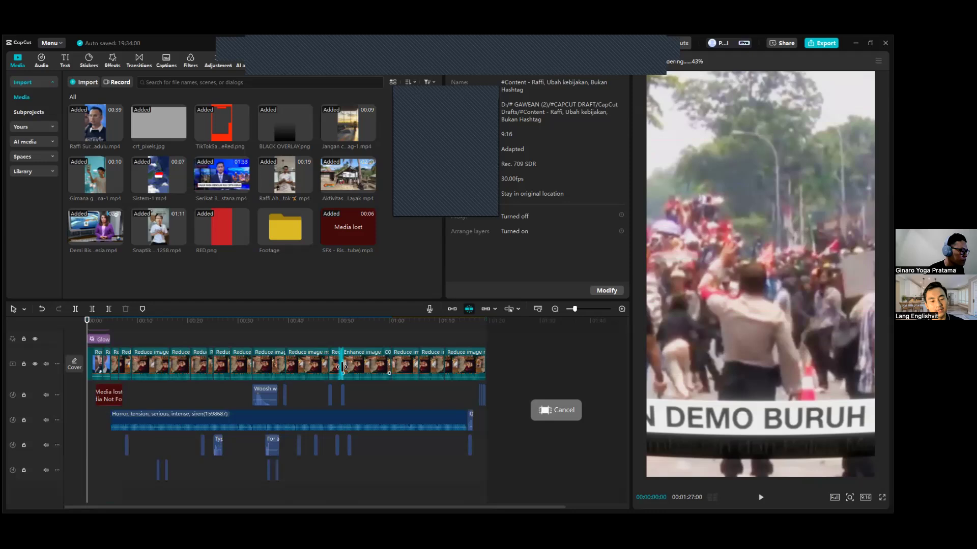
scroll(291, 379, up, 1)
scroll(290, 379, up, 3)
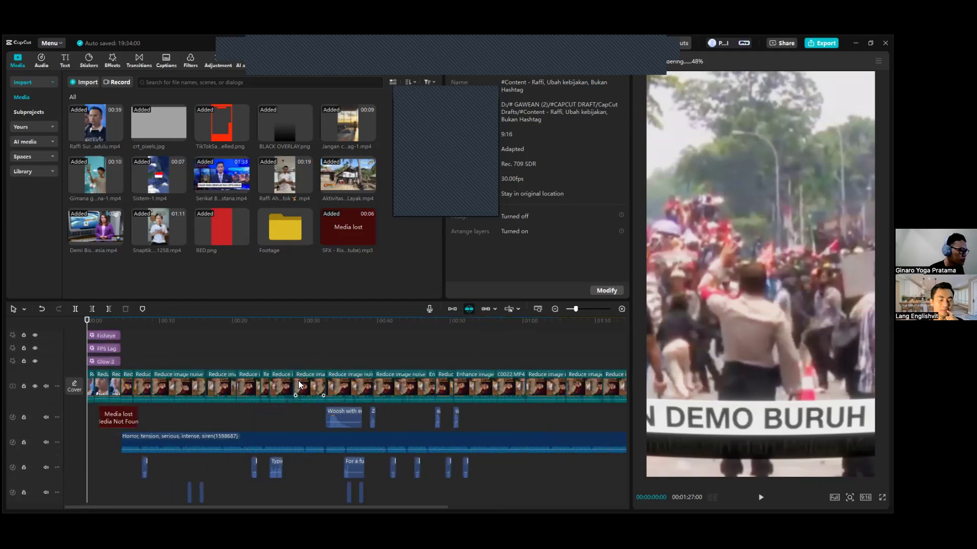
scroll(298, 385, up, 1)
scroll(299, 385, down, 1)
scroll(298, 387, up, 8)
scroll(299, 389, up, 3)
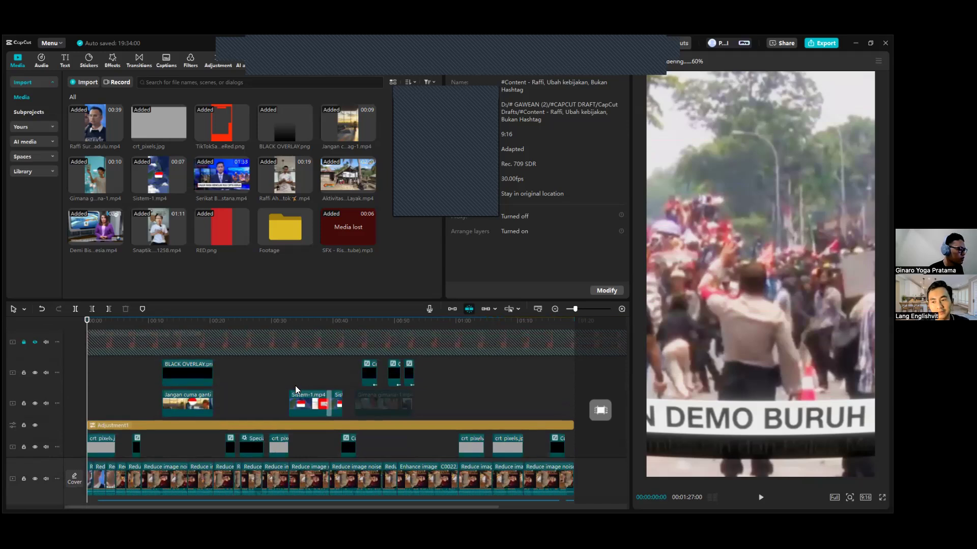
scroll(118, 346, up, 2)
Show the text options and scrub through the opening captions, stopping at 00:00:05:15.
mouse_move(107, 327)
mouse_down()
mouse_move(84, 329)
mouse_move(103, 327)
mouse_move(105, 335)
mouse_up()
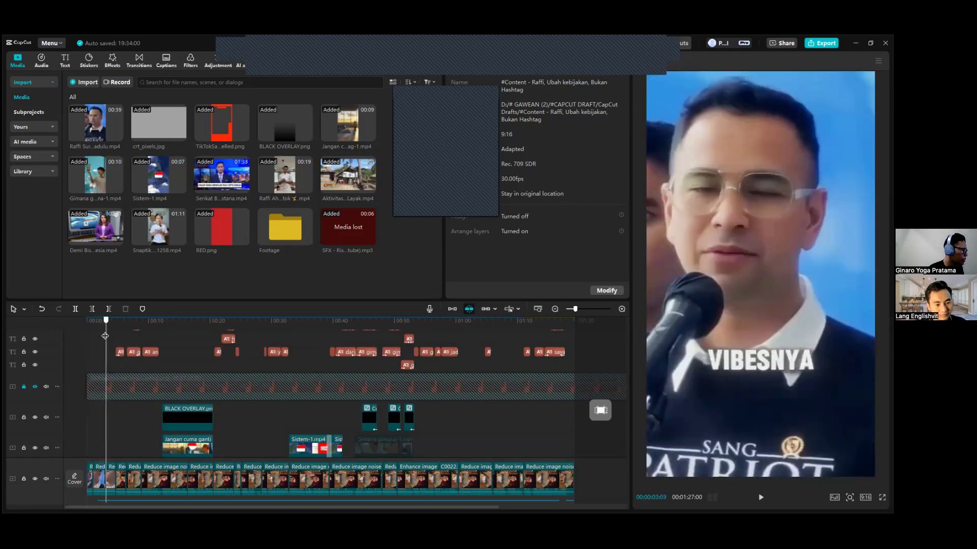
scroll(115, 410, down, 1)
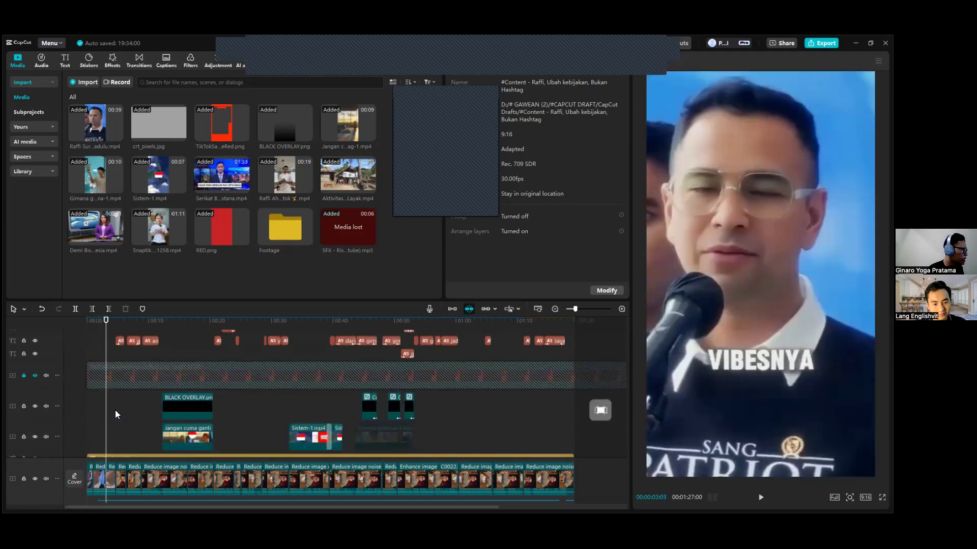
click(64, 60)
scroll(143, 361, up, 5)
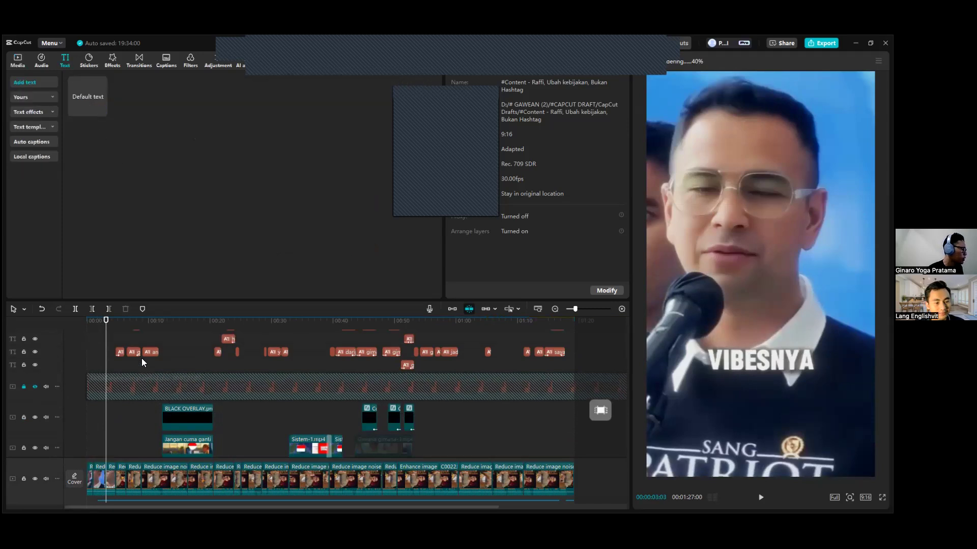
scroll(143, 368, up, 2)
scroll(139, 342, down, 5)
click(132, 324)
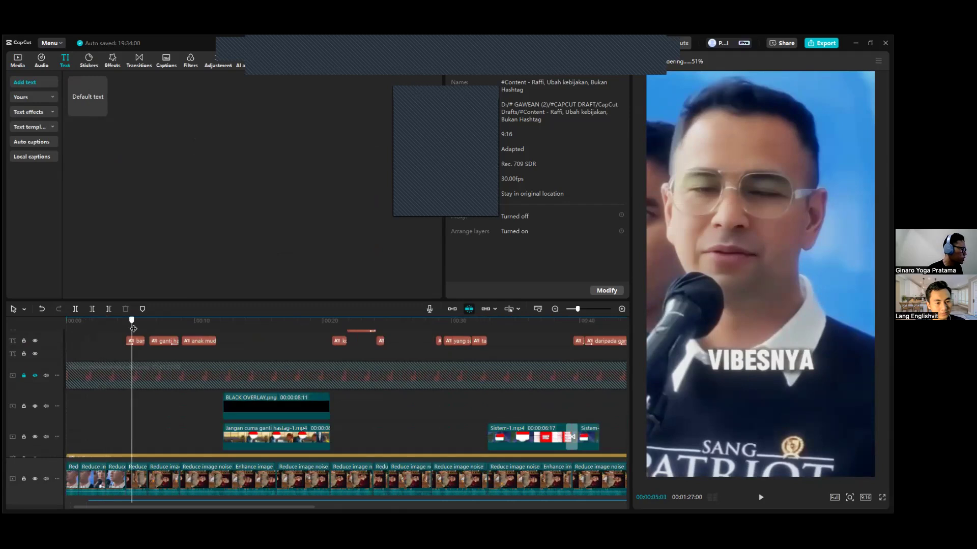
scroll(137, 346, up, 5)
click(164, 324)
drag(165, 325, 137, 329)
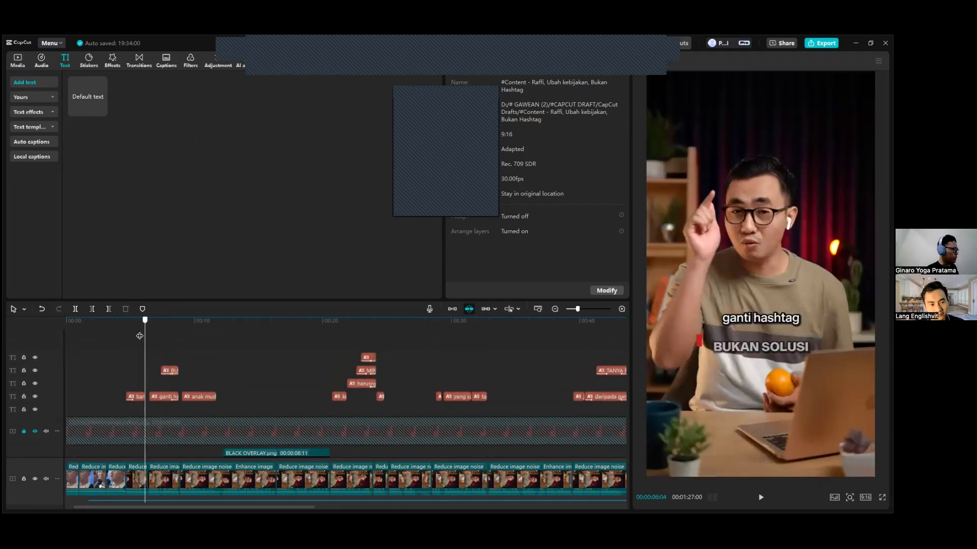
Copy all clips of the main video track and paste them after the finished edit, starting at 00:01:27:00.
scroll(181, 326, down, 3)
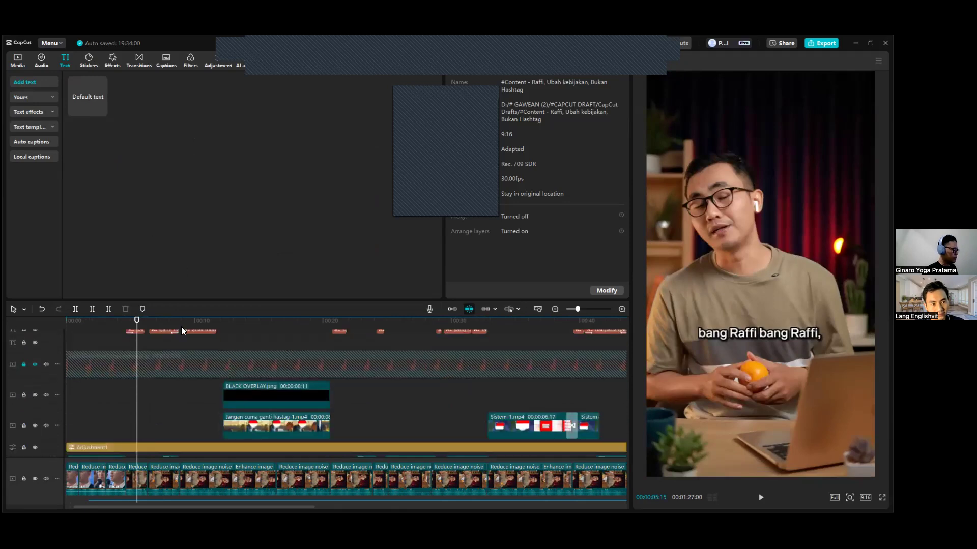
scroll(162, 418, down, 4)
scroll(190, 405, down, 4)
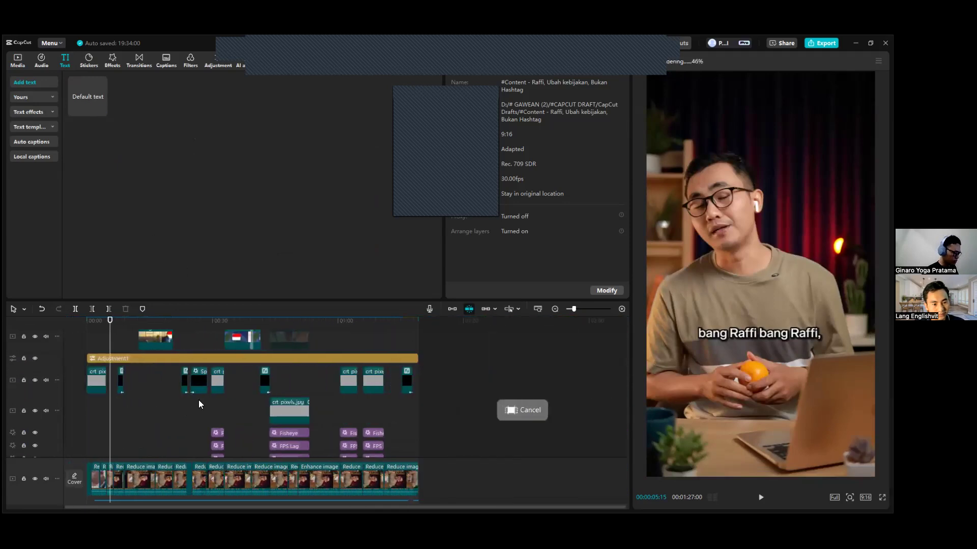
scroll(199, 401, down, 3)
scroll(444, 411, down, 3)
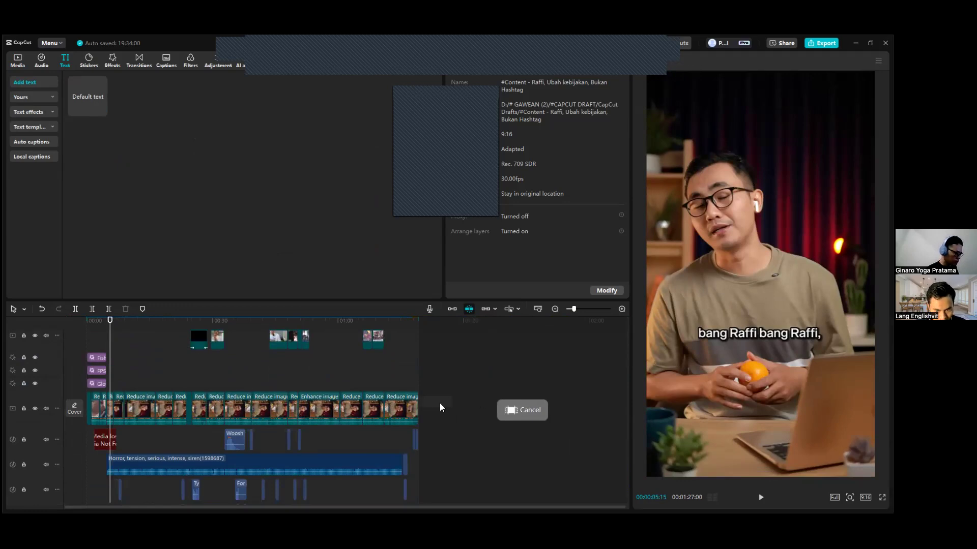
drag(452, 405, 81, 415)
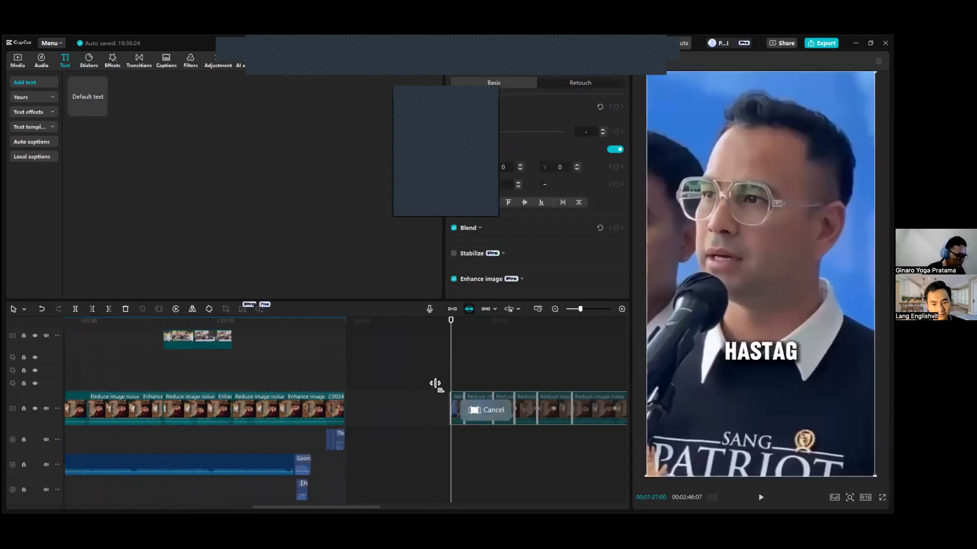
Remove the first copied clips before 00:01:31:20 and set the in point at that time.
drag(534, 321, 514, 324)
drag(340, 507, 379, 506)
key(i)
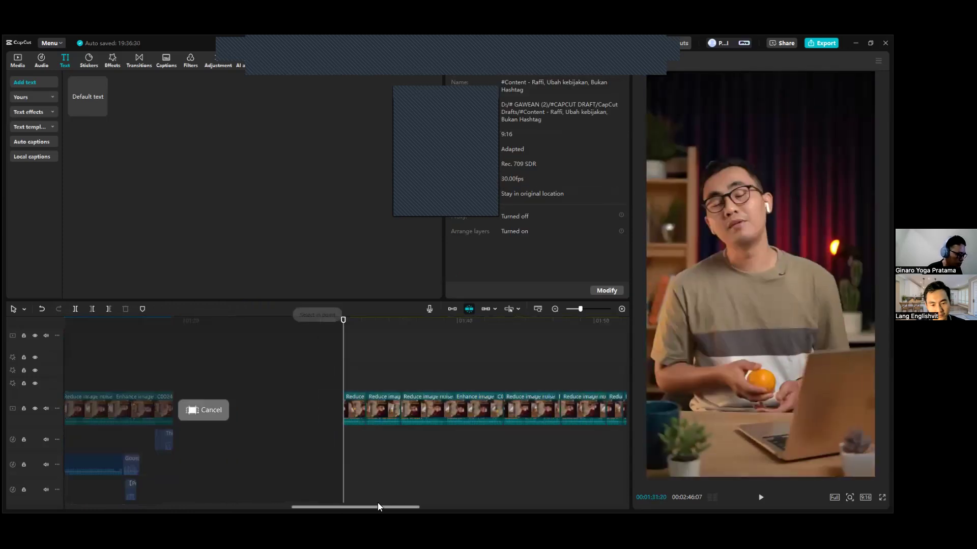
scroll(381, 454, right, 3)
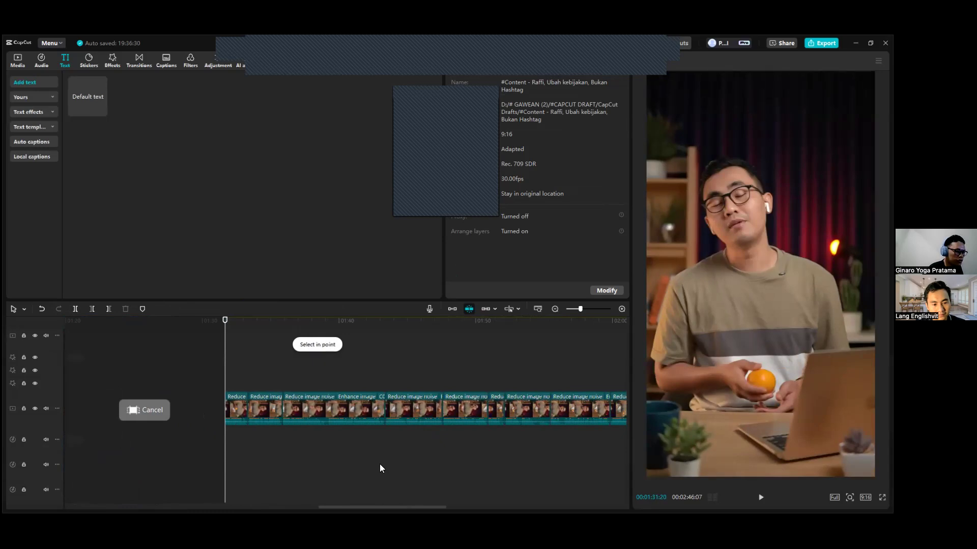
scroll(380, 464, down, 2)
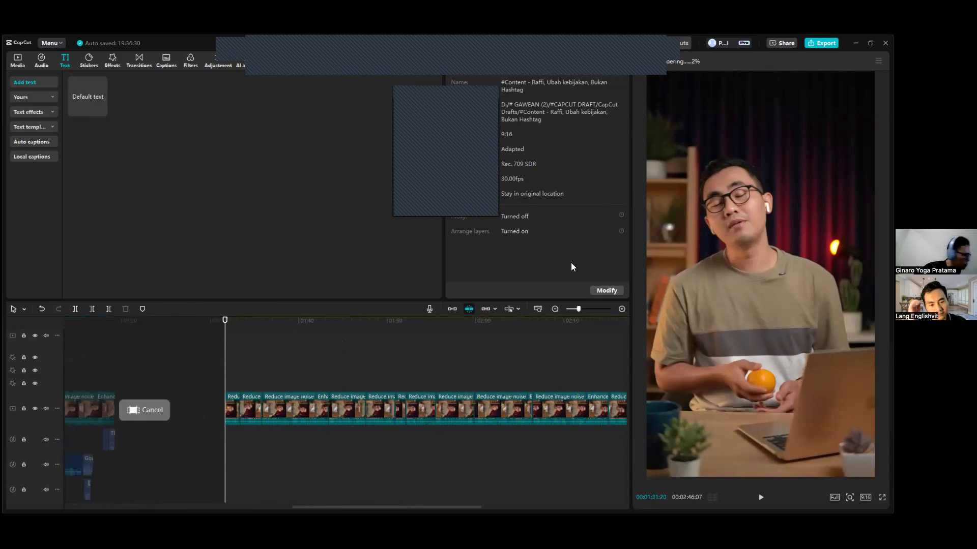
Add a default text clip at 00:01:31:20, above the copied clips.
click(25, 58)
click(62, 61)
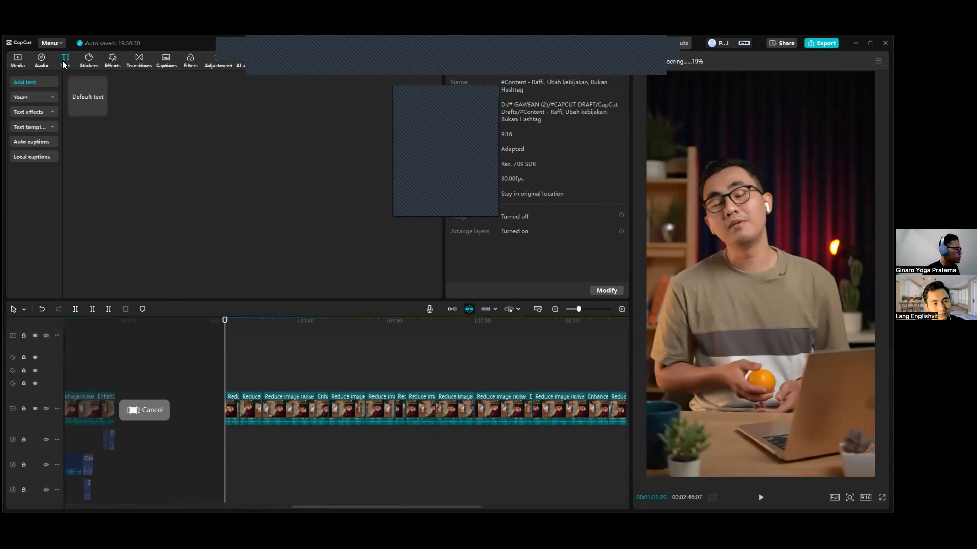
click(102, 110)
scroll(292, 403, down, 3)
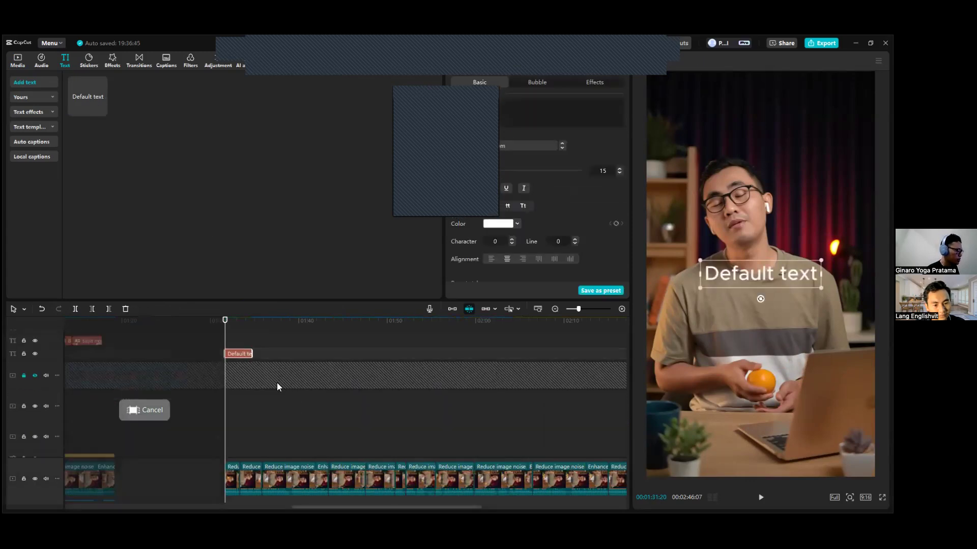
Move the default text clip to the start of the third copied clip, previewing the footage at 00:01:33:10.
drag(246, 354, 282, 355)
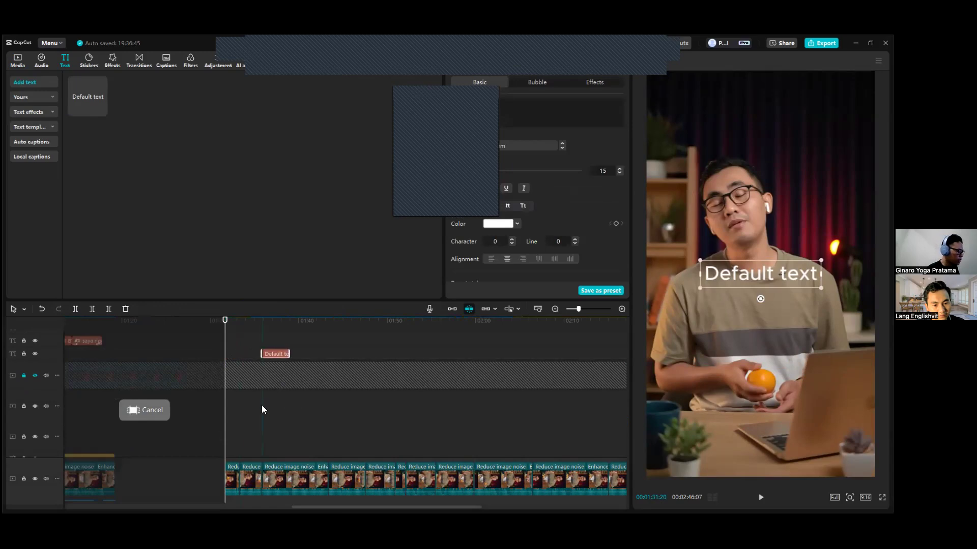
scroll(262, 405, down, 3)
drag(258, 323, 248, 353)
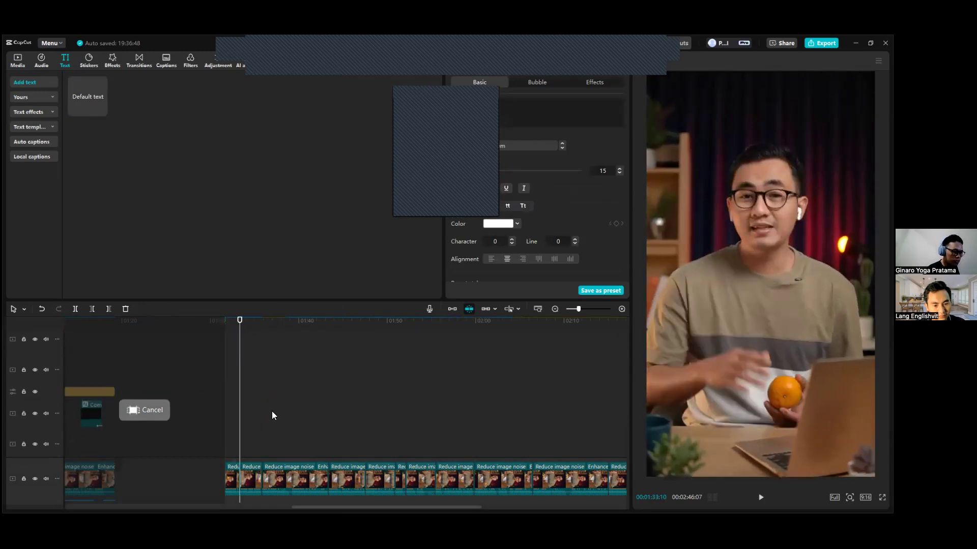
scroll(272, 414, up, 2)
scroll(273, 414, up, 3)
drag(311, 354, 299, 354)
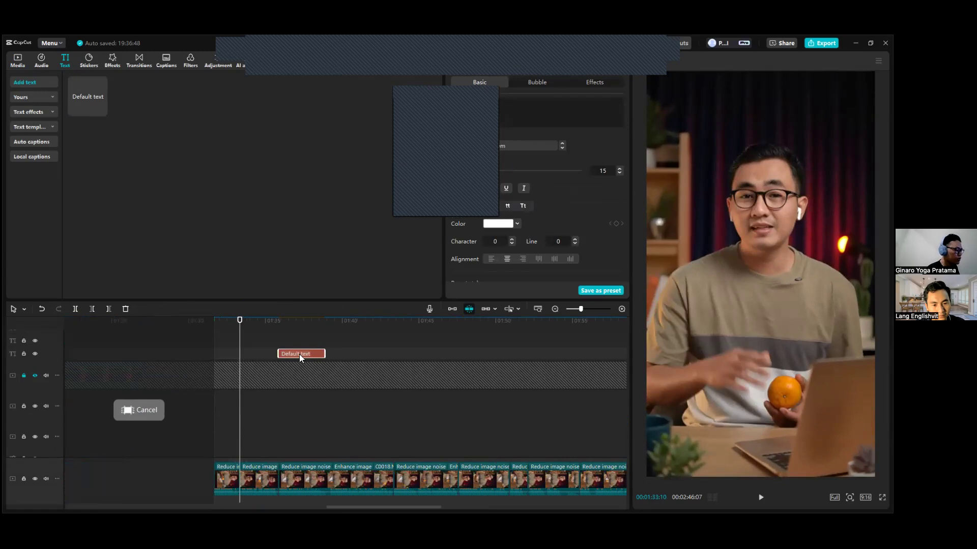
scroll(299, 355, down, 1)
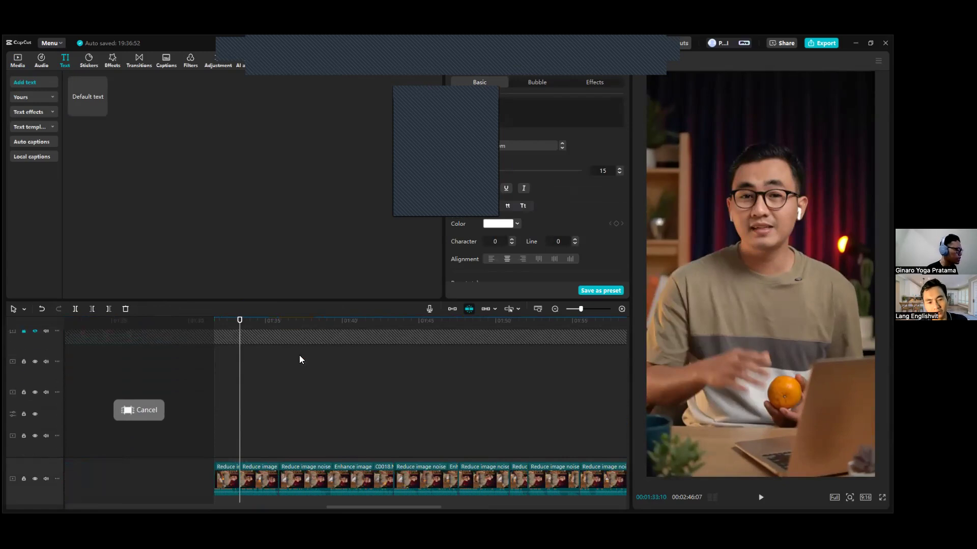
scroll(278, 375, up, 1)
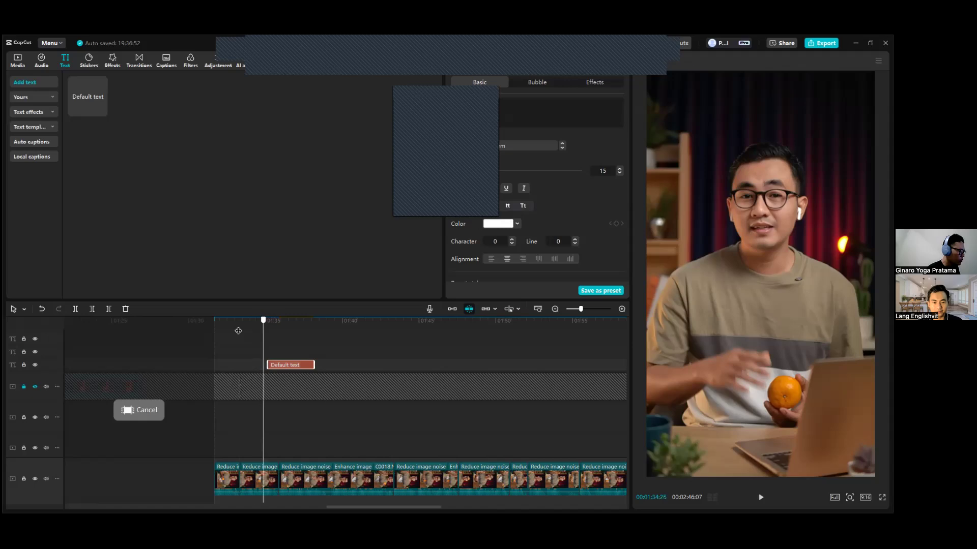
scroll(234, 335, up, 1)
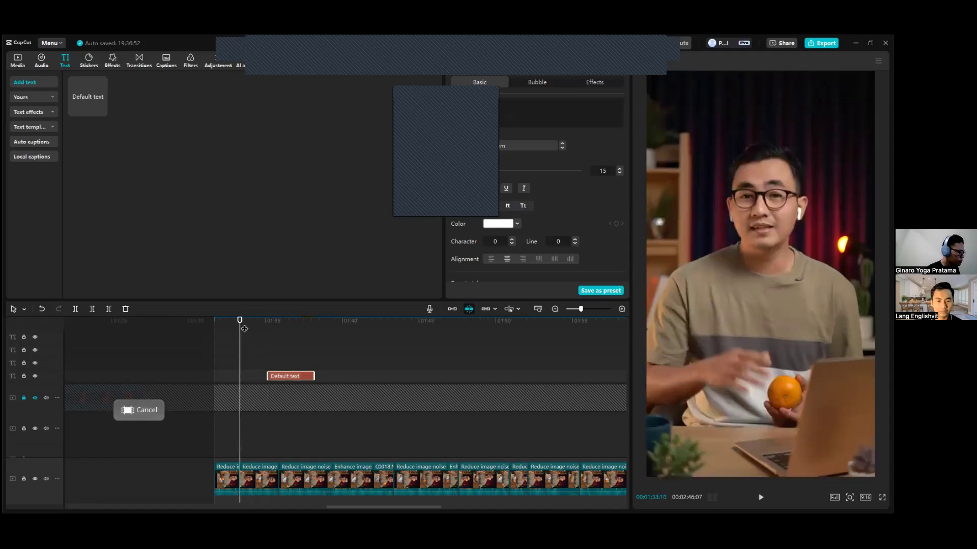
scroll(262, 347, down, 2)
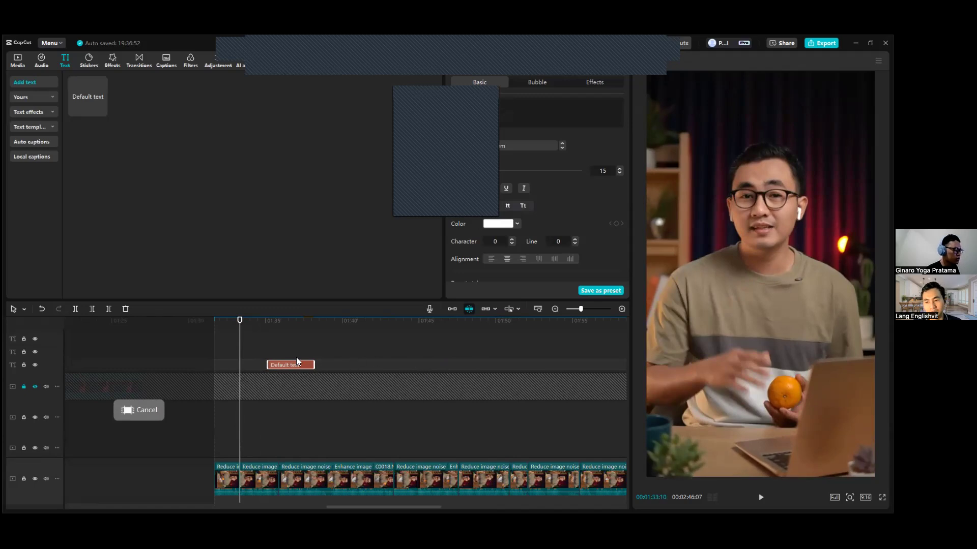
Preview the speech around the default text clip and move the clip to start at 00:01:33:13.
drag(271, 329, 252, 326)
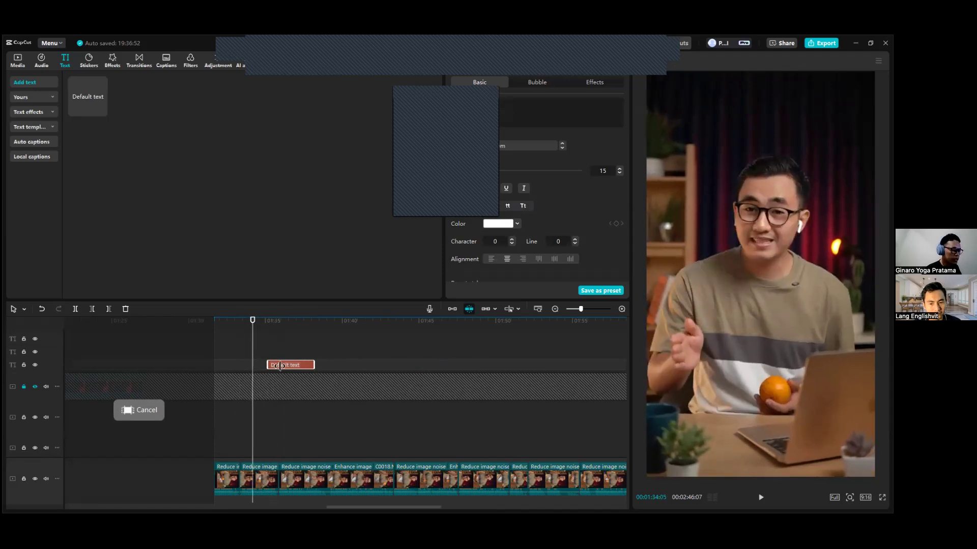
click(291, 329)
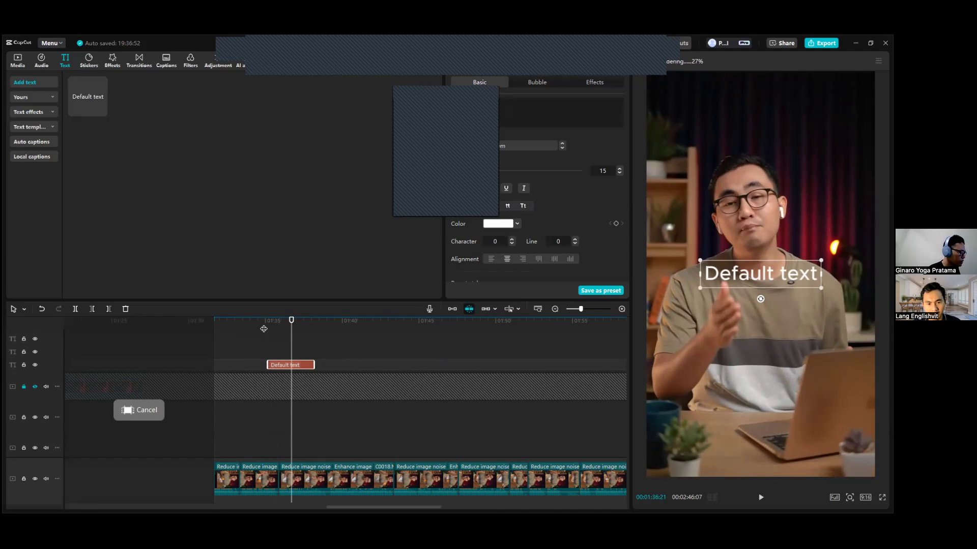
click(243, 321)
key(space)
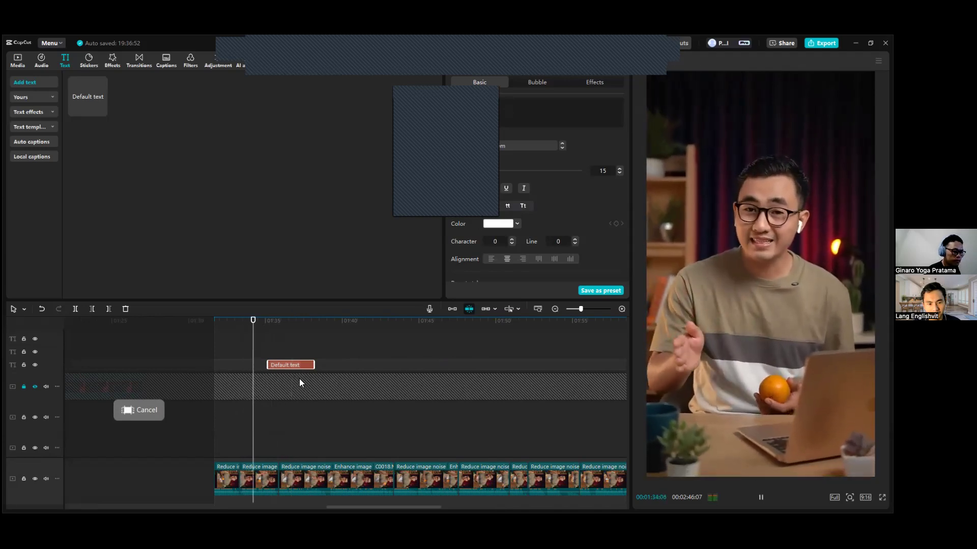
key(space)
scroll(304, 378, up, 2)
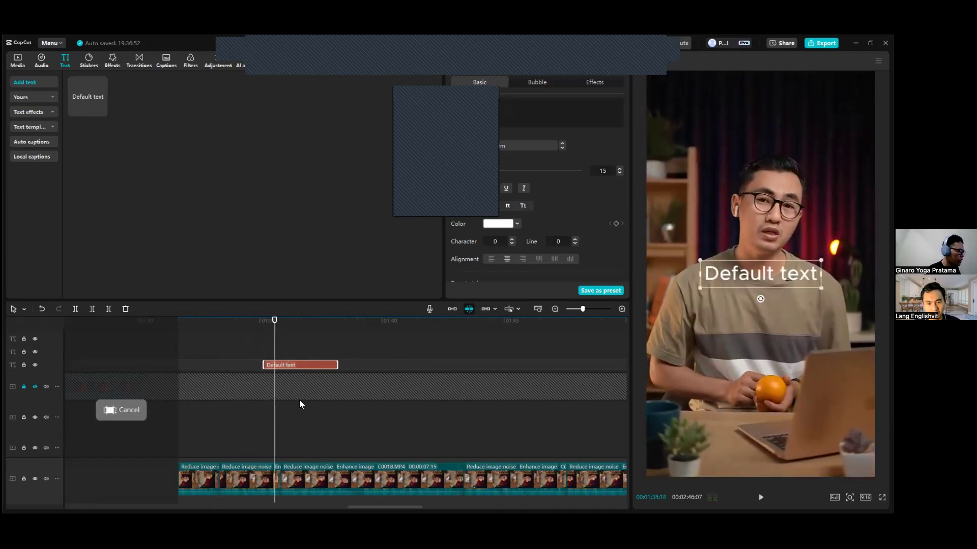
drag(239, 330, 214, 331)
mouse_move(269, 365)
mouse_down()
mouse_move(222, 365)
mouse_move(249, 365)
mouse_up()
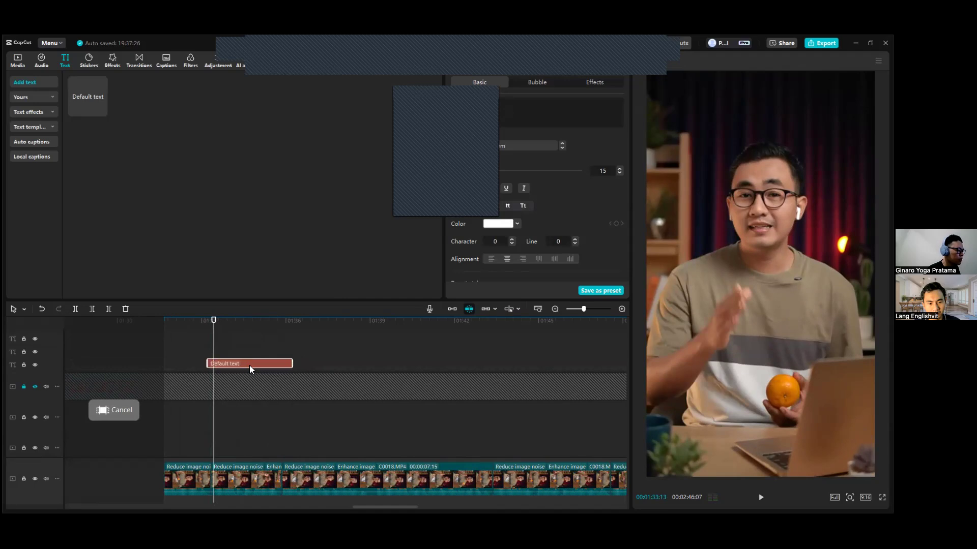
Replace the default text clip's wording with "Ganti Hasgtag".
click(460, 101)
text(Ganti Hastagh)
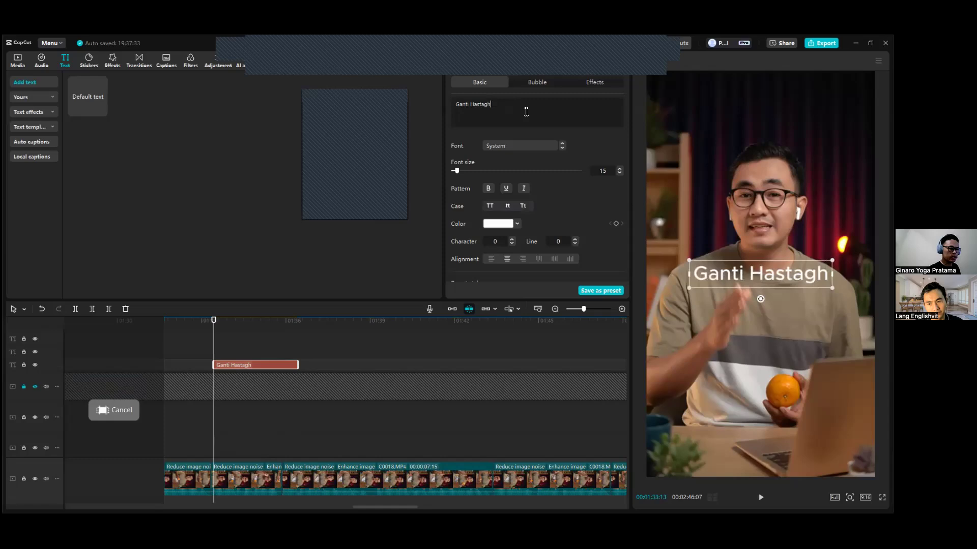
key(BackSpace)
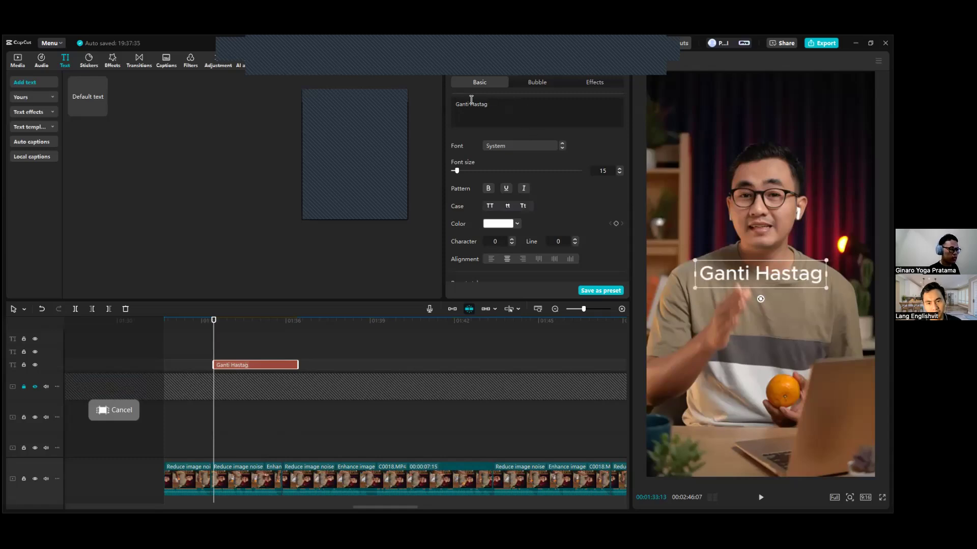
key(Left)
key(Left)
key(Left)
text(g)
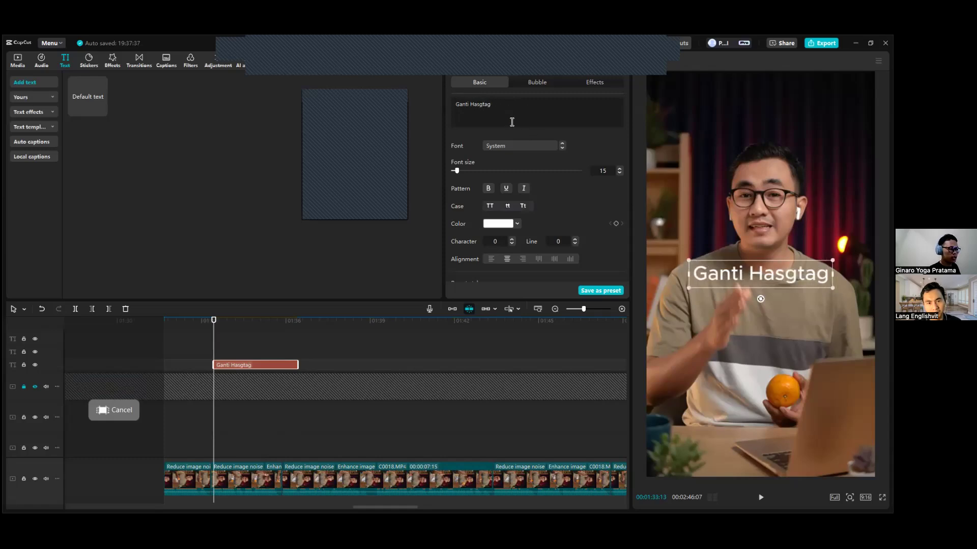
Examine the font, preset style and transform settings available for the "Ganti Hasgtag" text.
key(ctrl+a)
scroll(553, 141, down, 1)
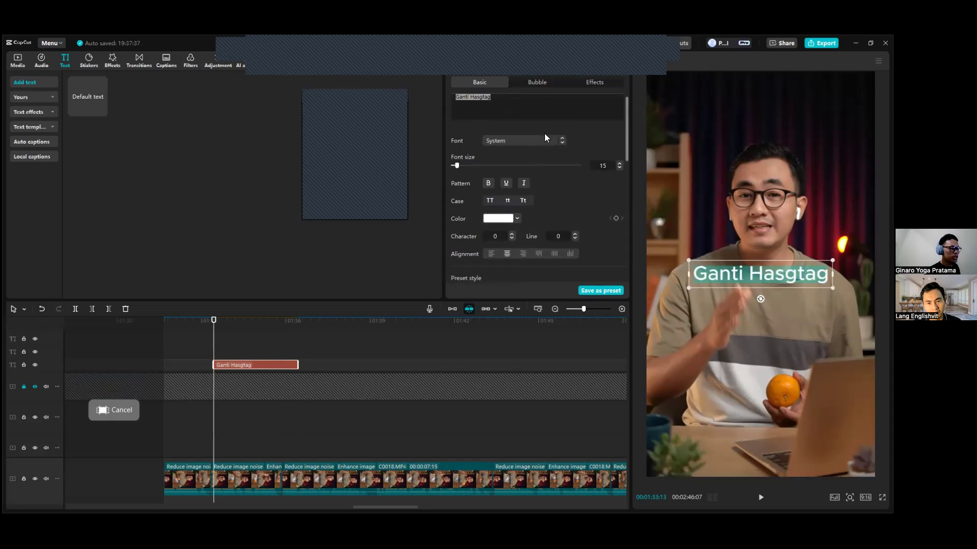
scroll(562, 178, down, 3)
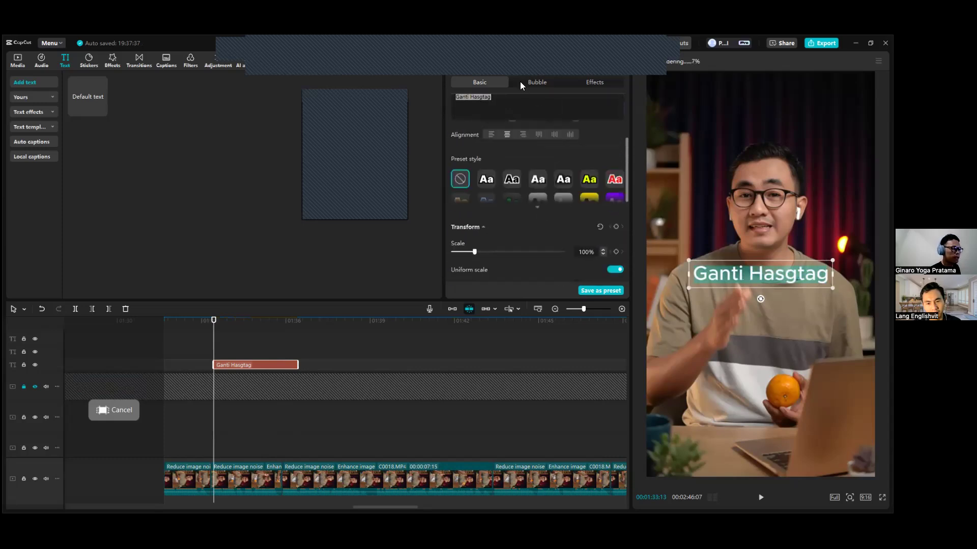
scroll(584, 99, up, 4)
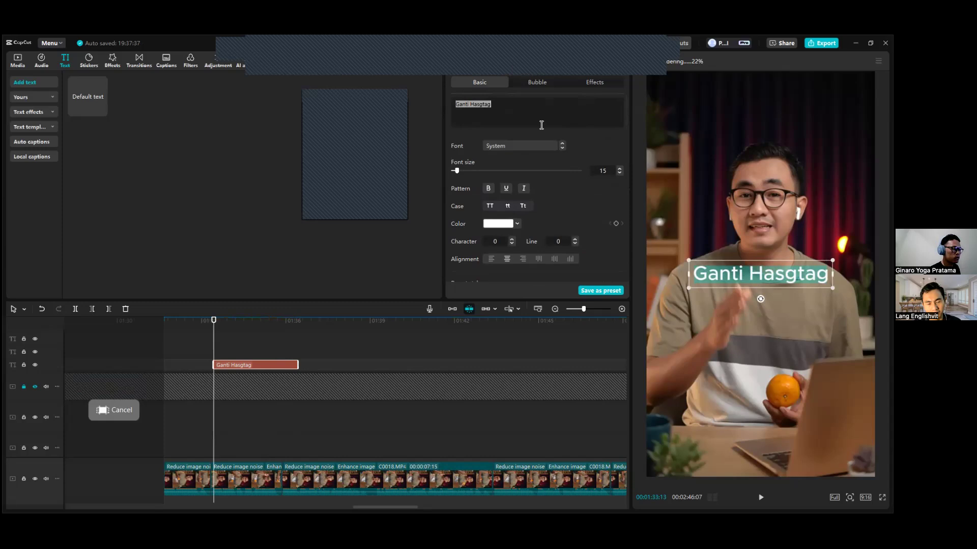
scroll(548, 145, down, 2)
scroll(549, 148, up, 2)
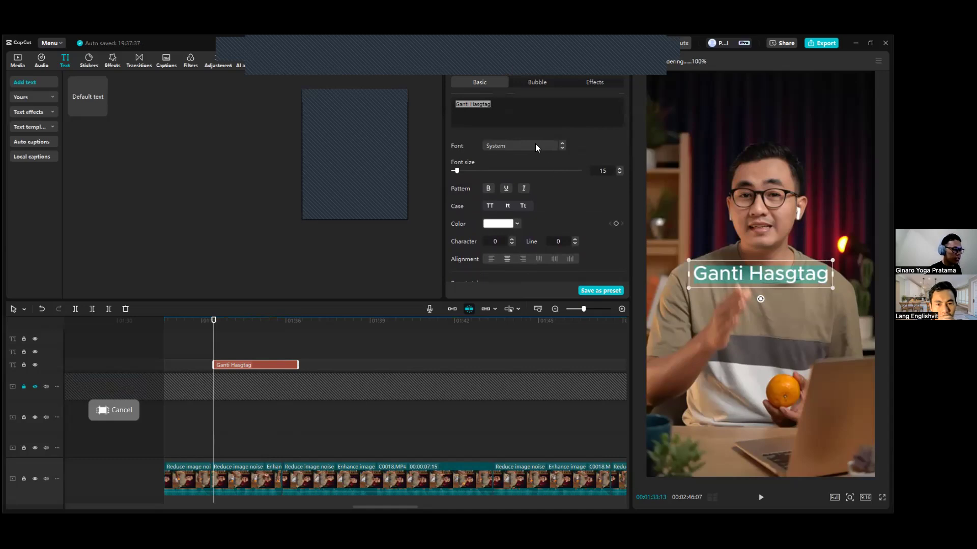
click(495, 146)
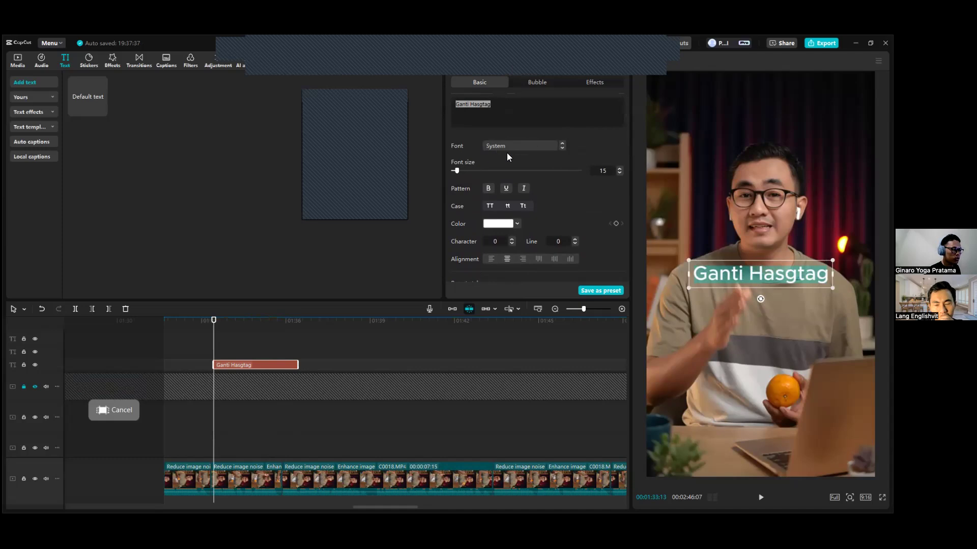
text(Sequel)
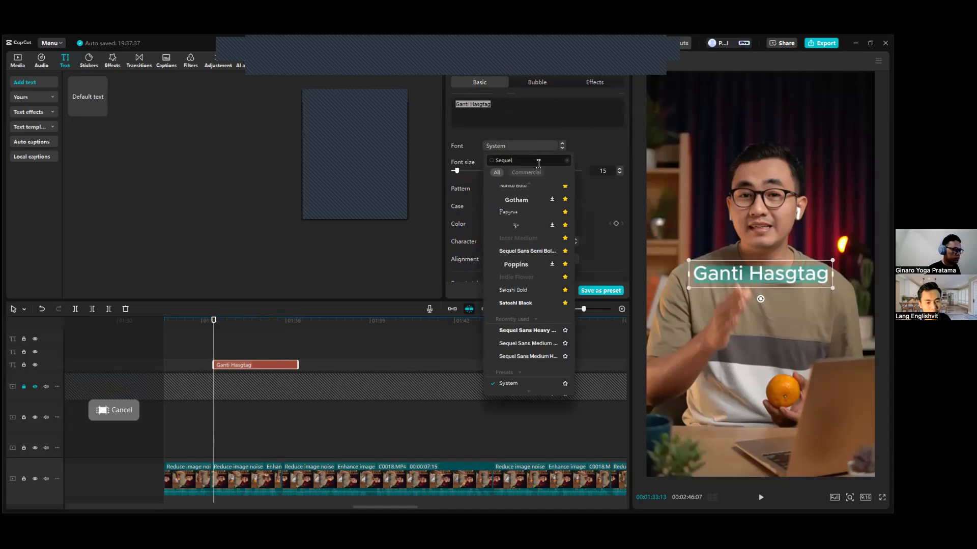
key(BackSpace)
key(BackSpace)
key(BackSpace)
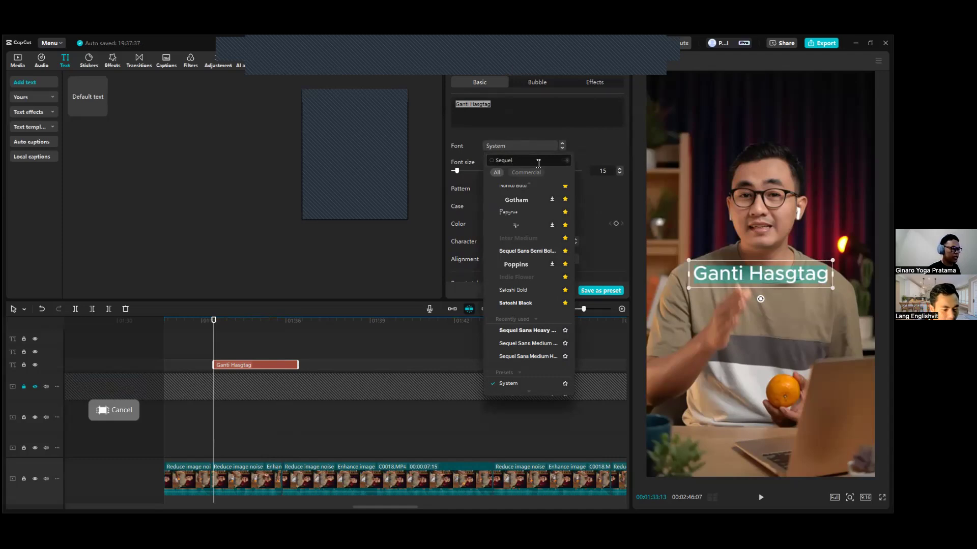
key(BackSpace)
key(BackSpace)
key(BackSpace)
key(BackSpace)
key(BackSpace)
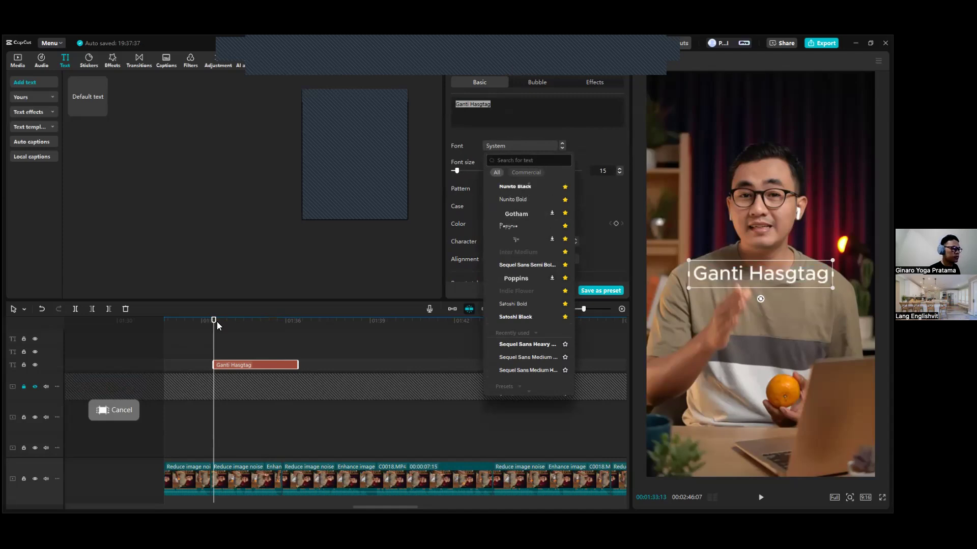
click(581, 133)
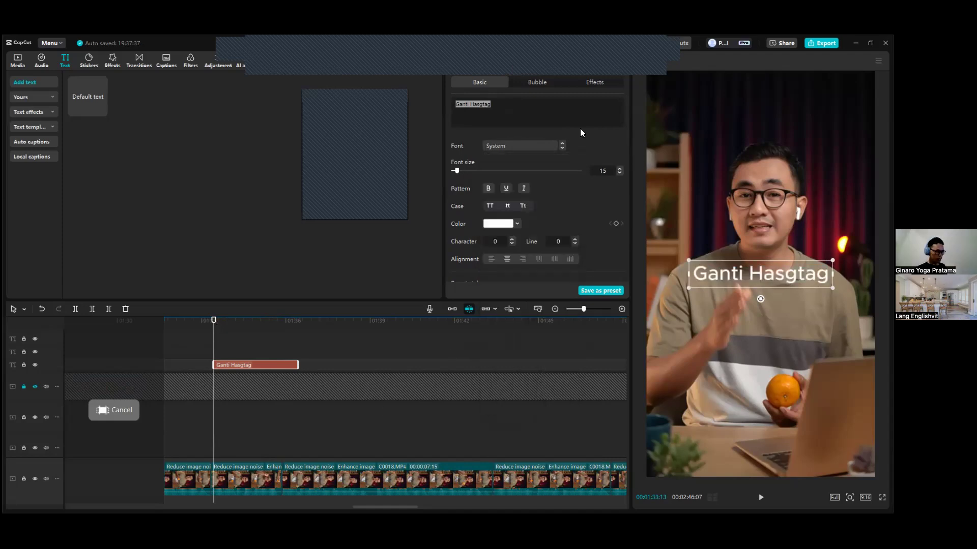
Delete the "Ganti Hasgtag" text clip from its track.
click(253, 328)
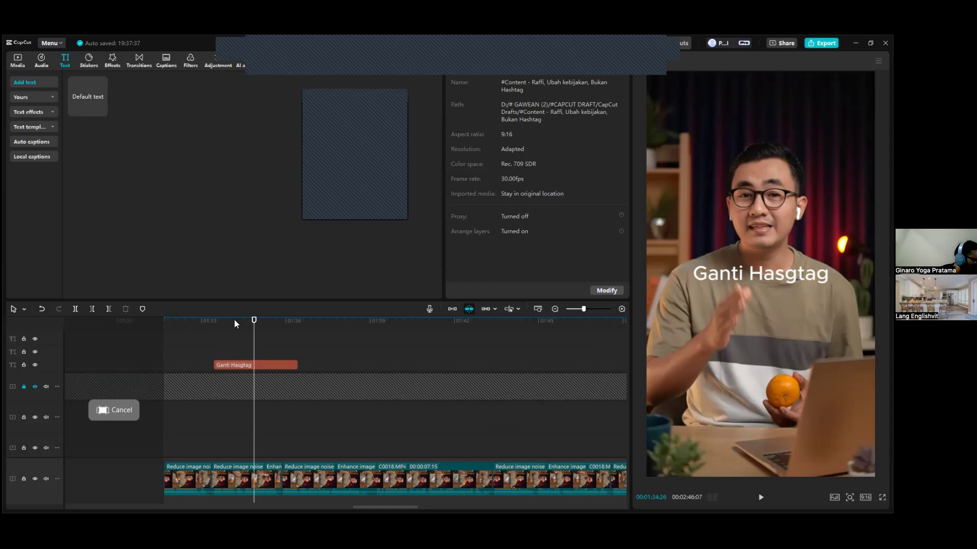
key(Up)
scroll(234, 388, down, 2)
scroll(229, 356, up, 2)
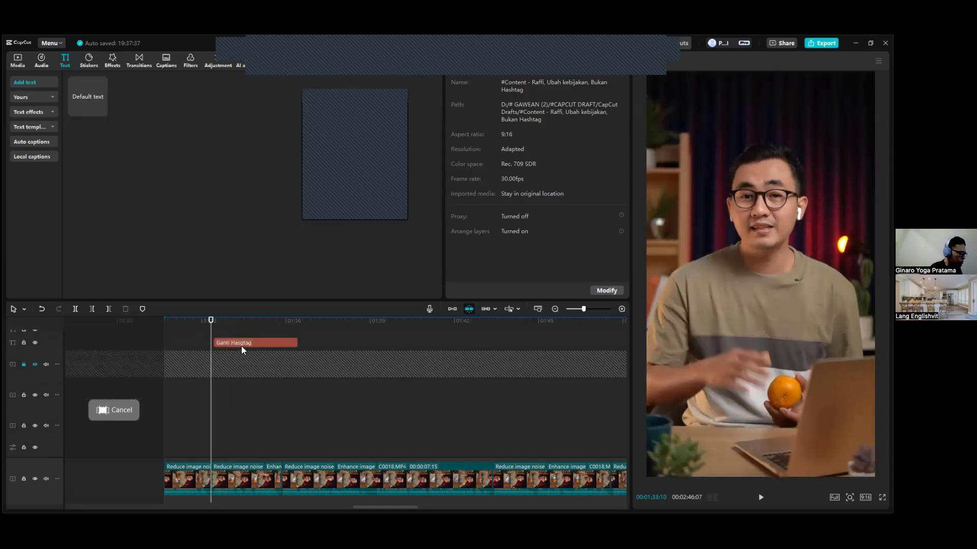
click(241, 345)
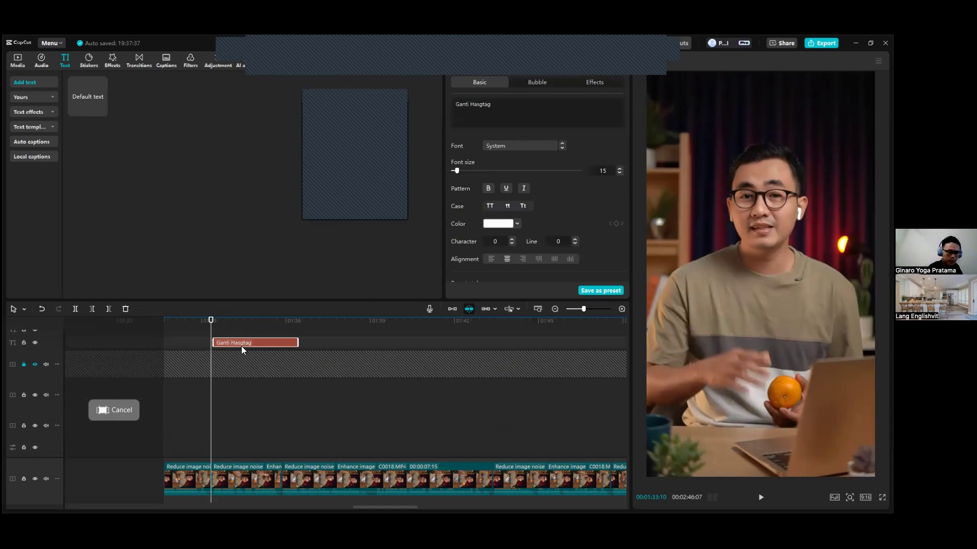
key(Delete)
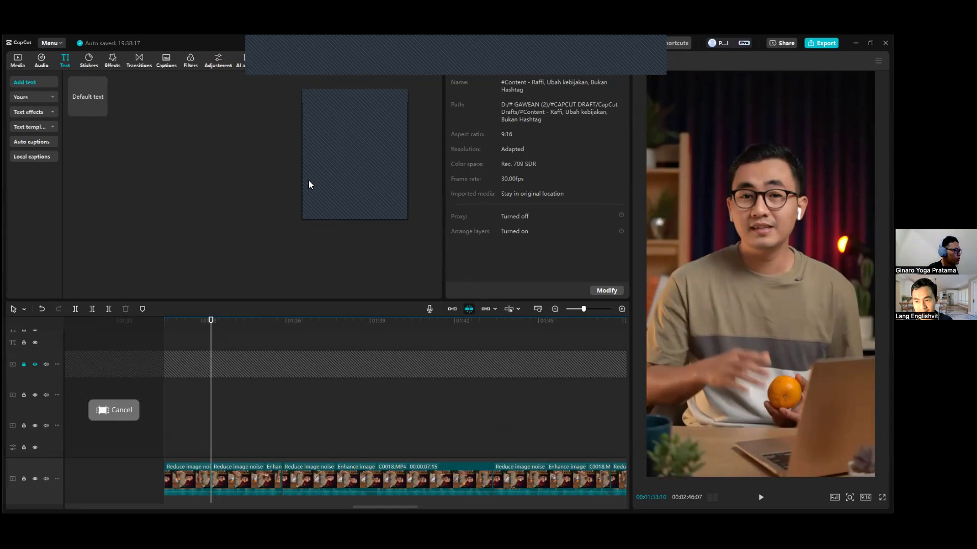
Undo the deletion of the "Ganti Hasgtag" text clip.
scroll(231, 347, up, 2)
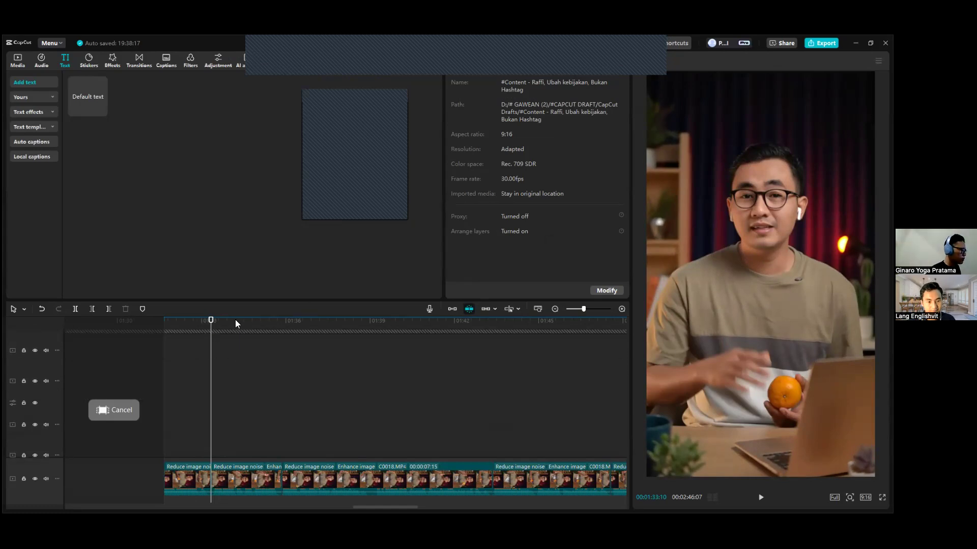
scroll(219, 340, up, 3)
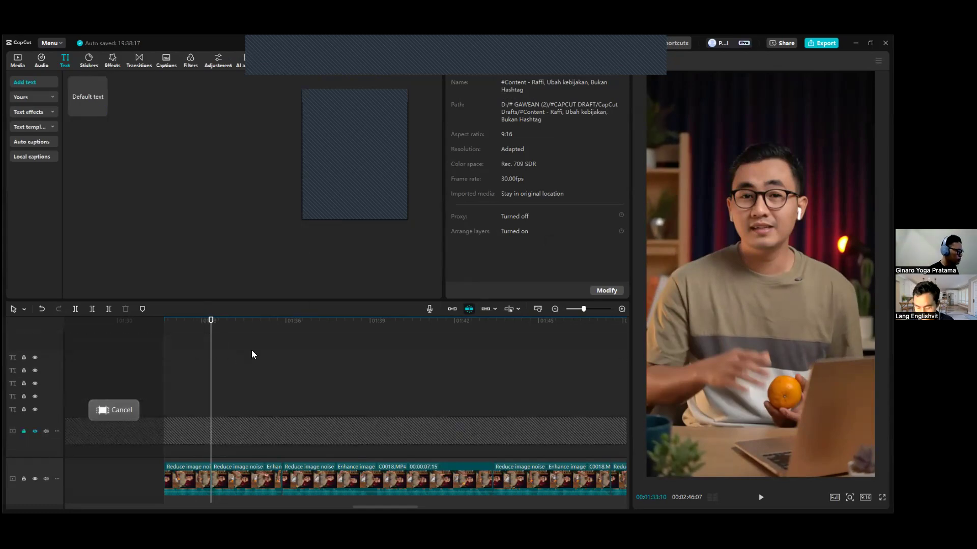
scroll(232, 407, down, 10)
click(219, 438)
key(ctrl+z)
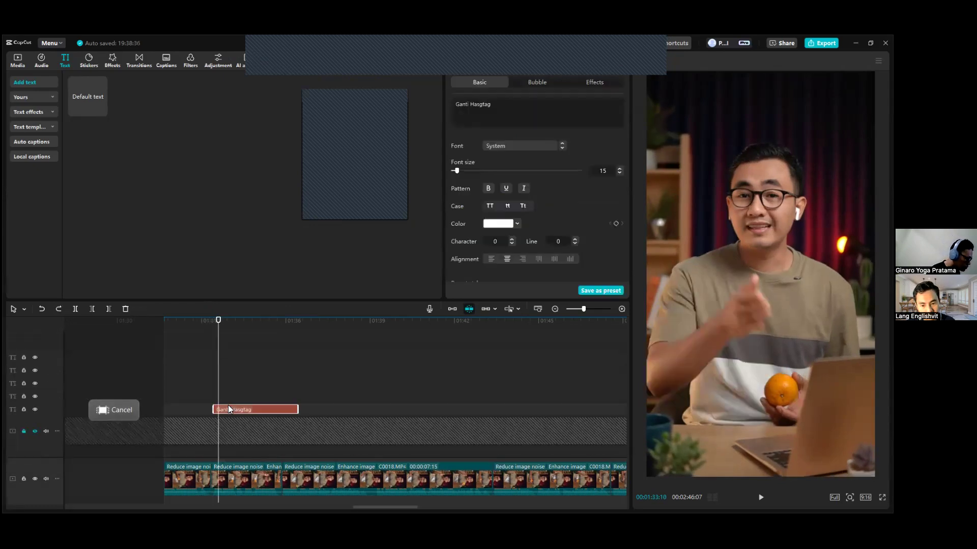
Preview the spoken phrase and trim the end of the "Ganti Hasgtag" text clip to 00:01:34:15.
drag(222, 319, 210, 320)
key(space)
key(space)
click(244, 321)
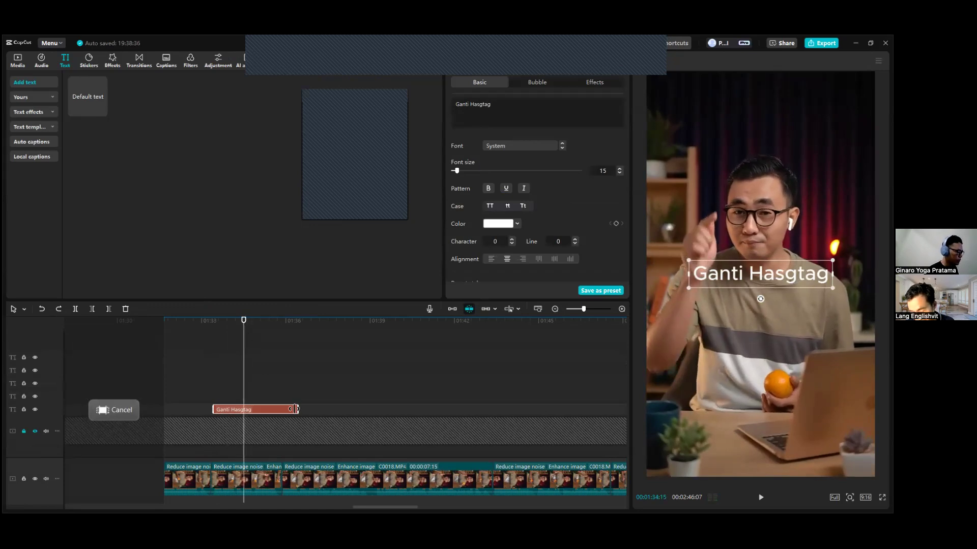
drag(297, 409, 243, 421)
Duplicate the "Ganti Hasgtag" text clip onto the track above, starting at 00:01:34:15 where the first one ends.
key(space)
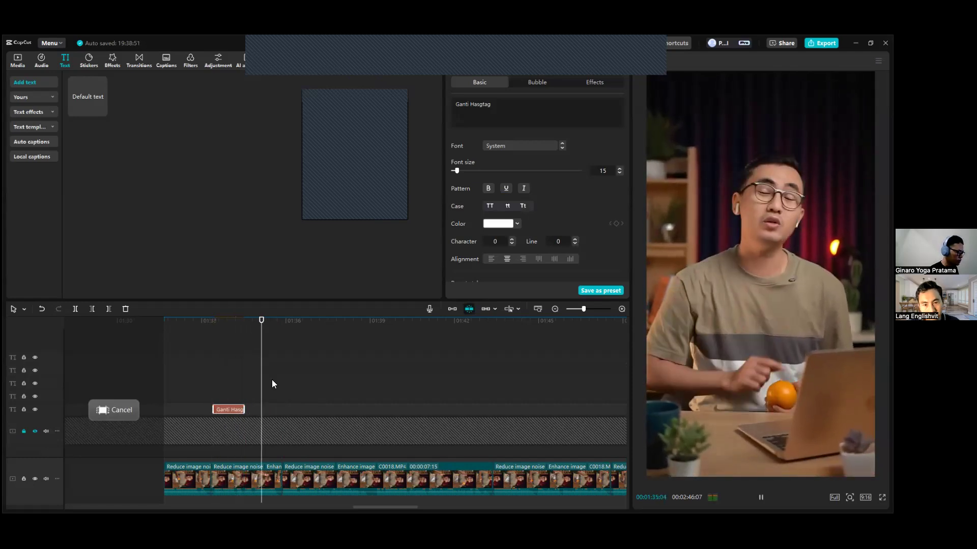
key(space)
drag(250, 322, 244, 327)
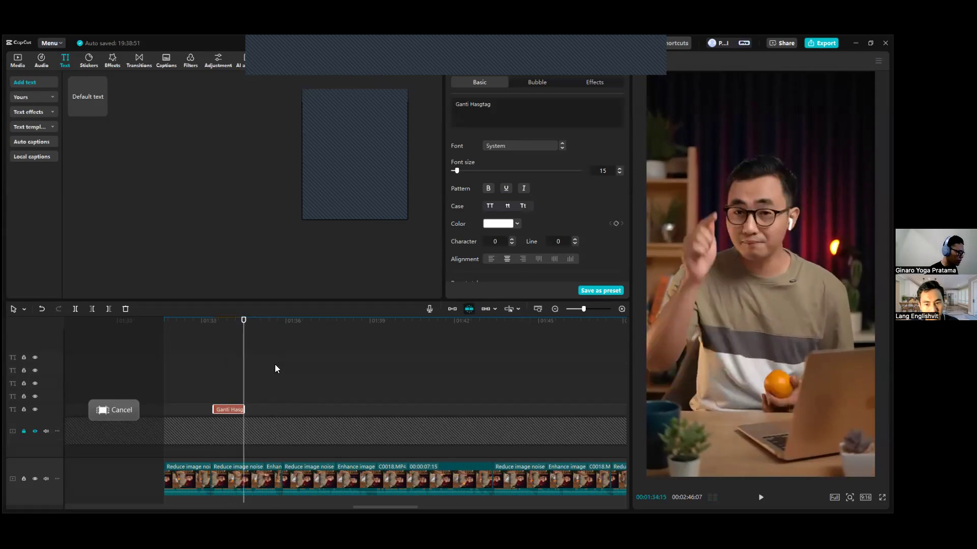
drag(232, 409, 267, 395)
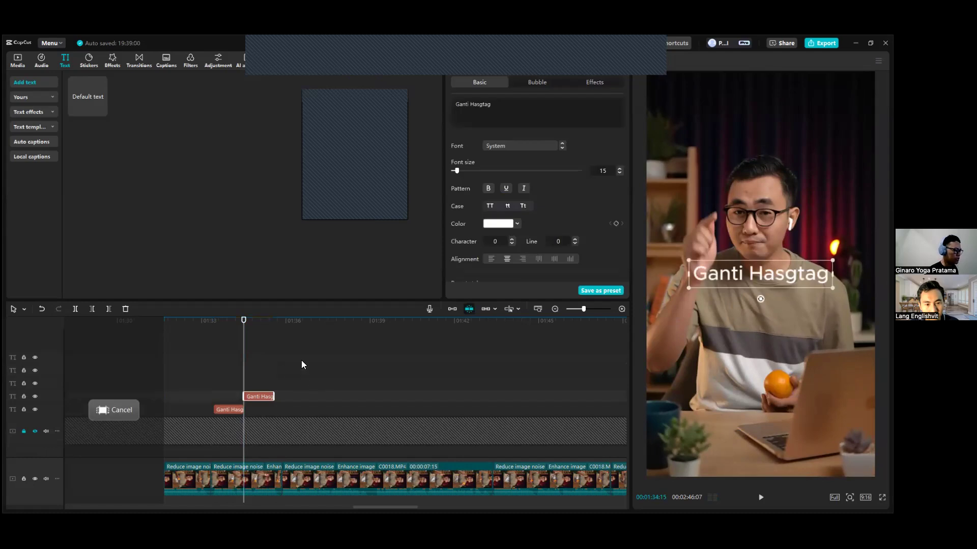
Preview the footage under the duplicated text clip and change its wording to "Bukan Solusi".
key(space)
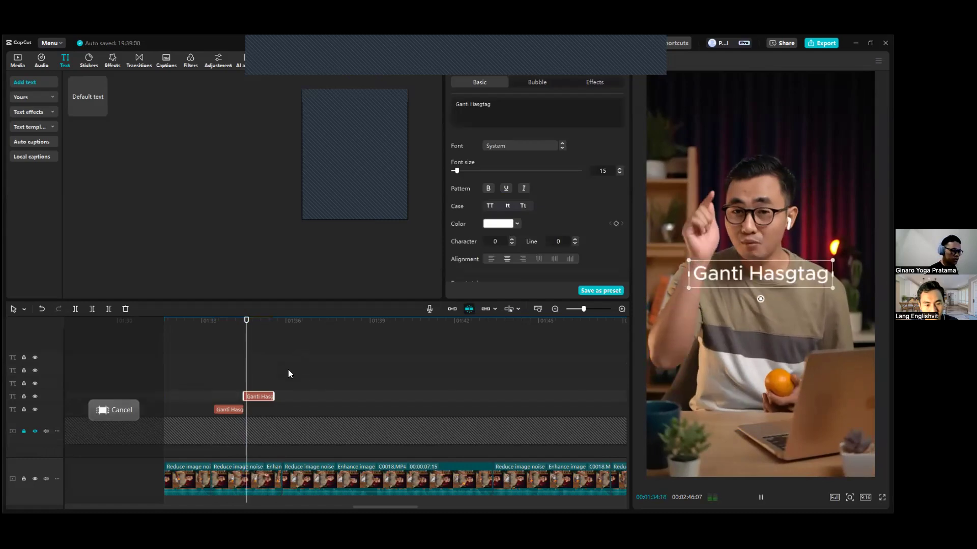
key(space)
click(482, 119)
key(ctrl+a)
text(Bu)
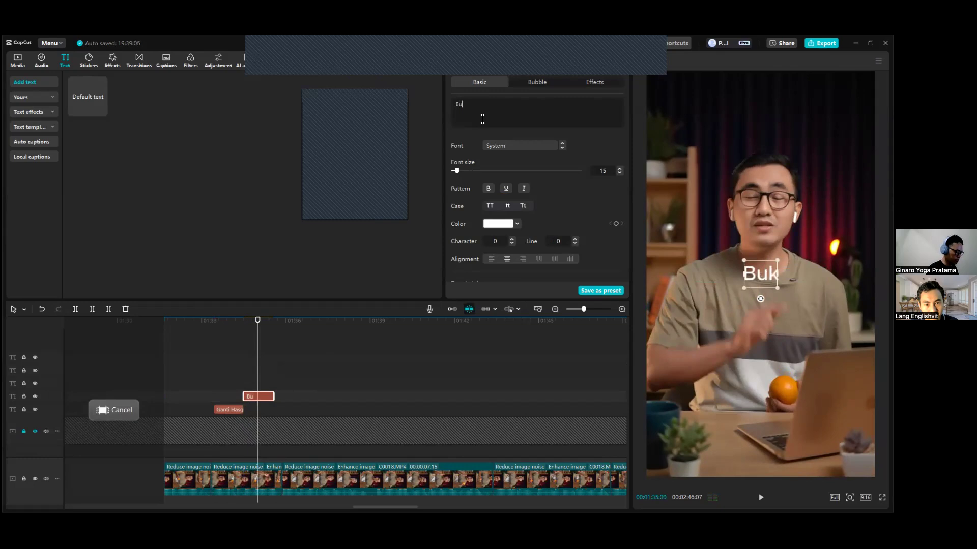
text(kan Solusi)
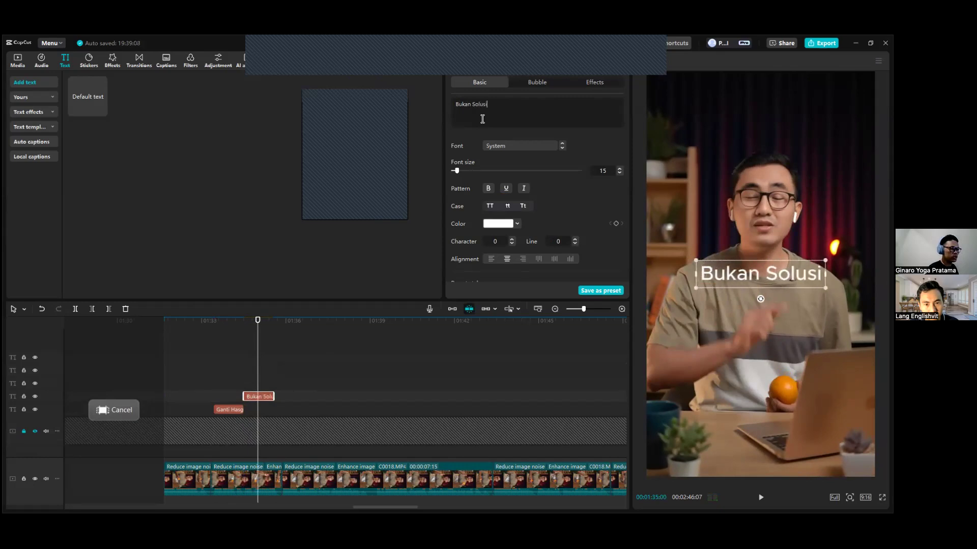
Extend the "Ganti Hasgtag" clip to end together with the "Bukan Solusi" clip, and place "Bukan Solusi" centred directly beneath it in the frame.
click(237, 410)
drag(267, 415, 273, 411)
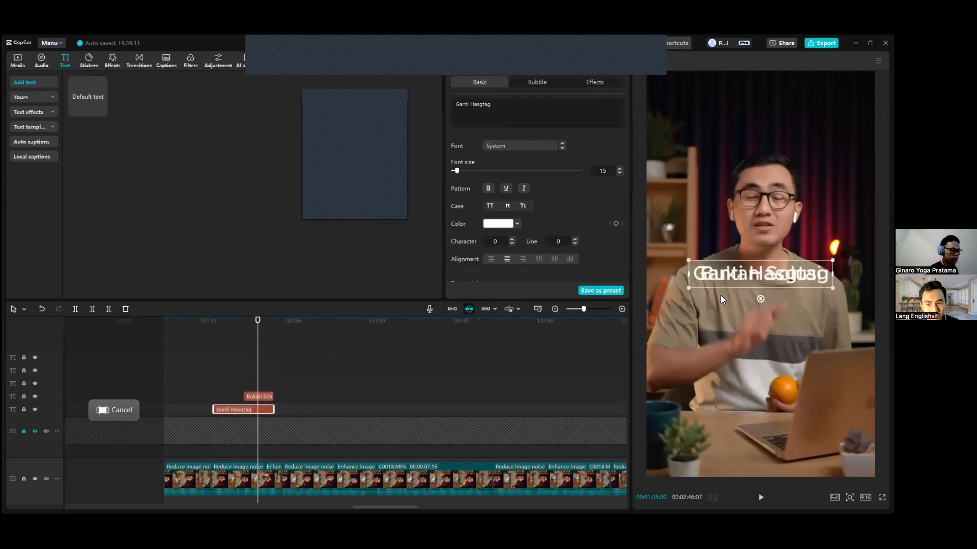
drag(740, 272, 751, 297)
key(ctrl+z)
click(262, 396)
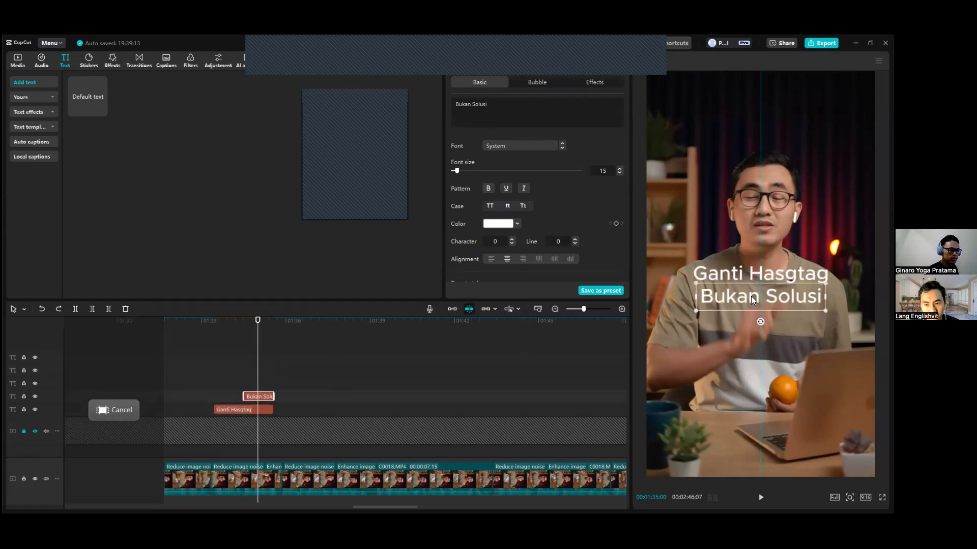
Search the fonts for Sequel Sans and set the "Ganti Hasgtag" text to Sequel Sans Medium Head.
click(260, 409)
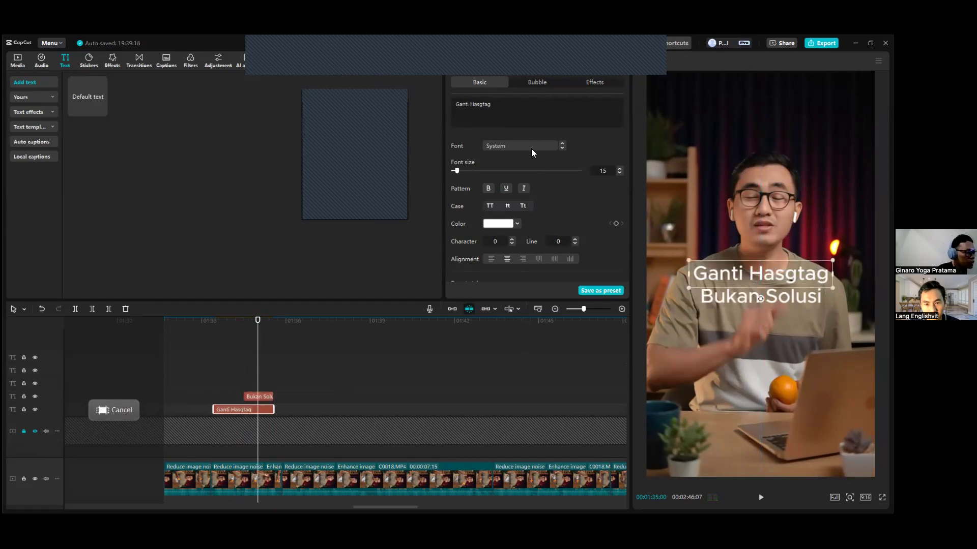
click(531, 147)
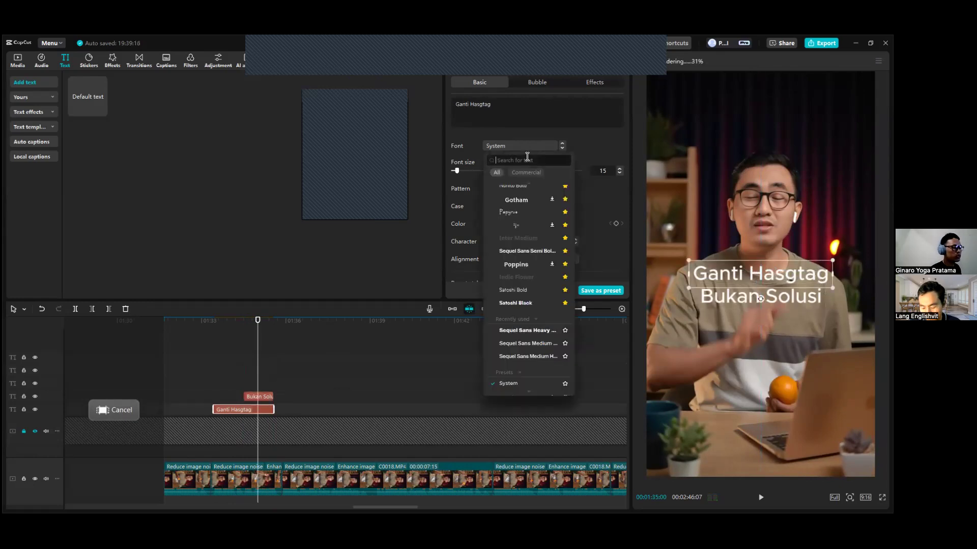
text(Seq)
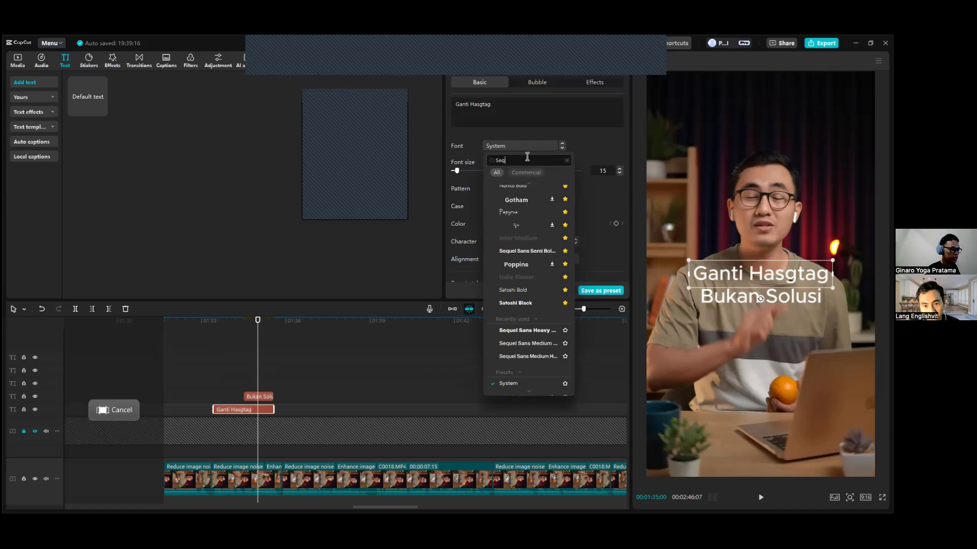
text(uel Sans)
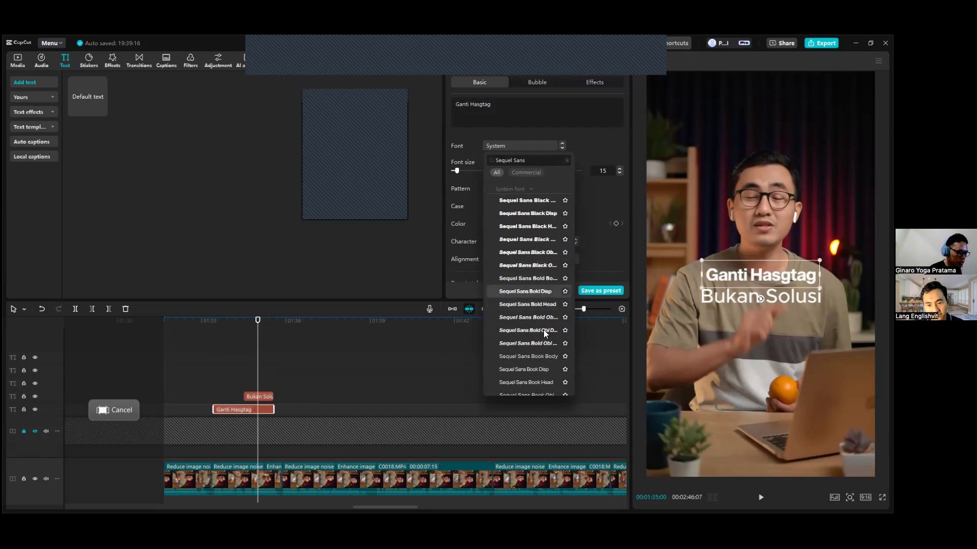
scroll(543, 330, down, 3)
scroll(545, 332, down, 4)
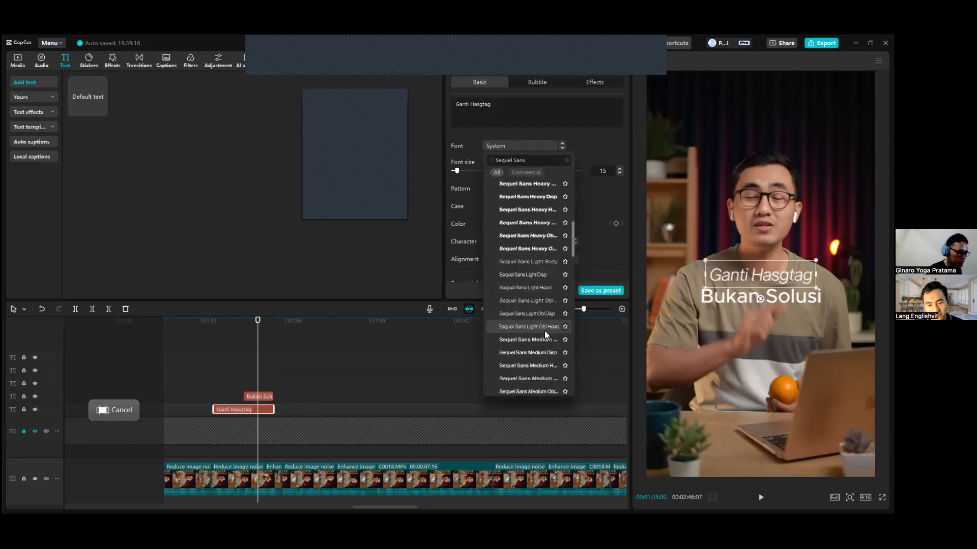
scroll(546, 330, down, 3)
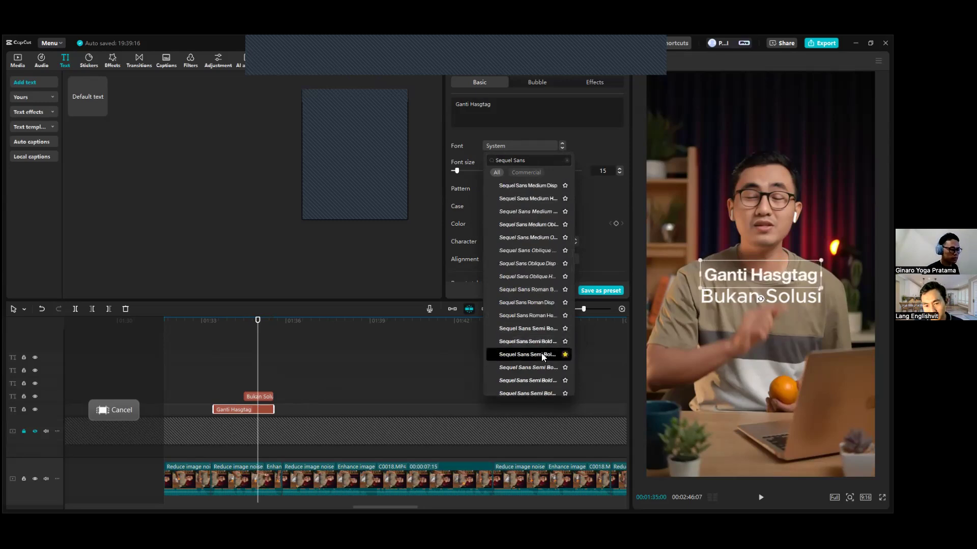
click(541, 353)
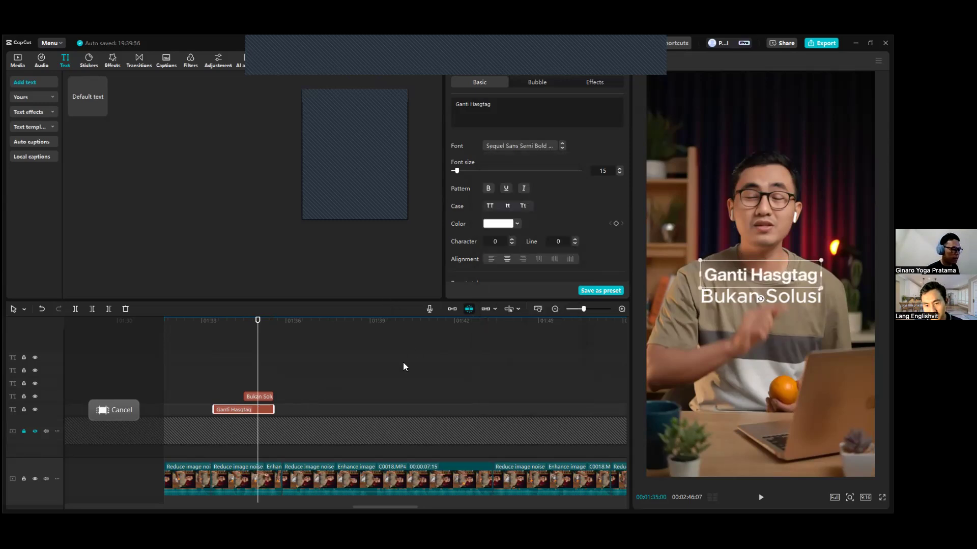
click(543, 145)
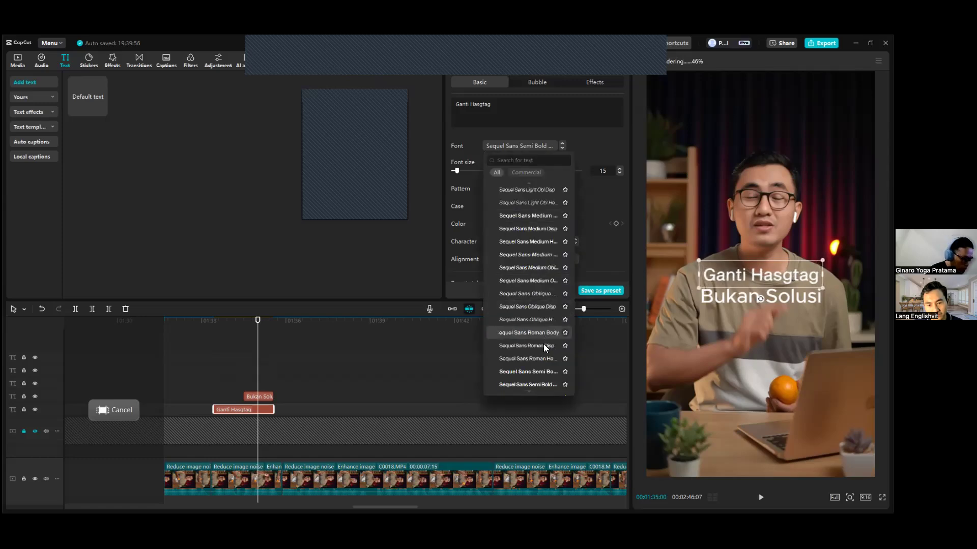
click(538, 242)
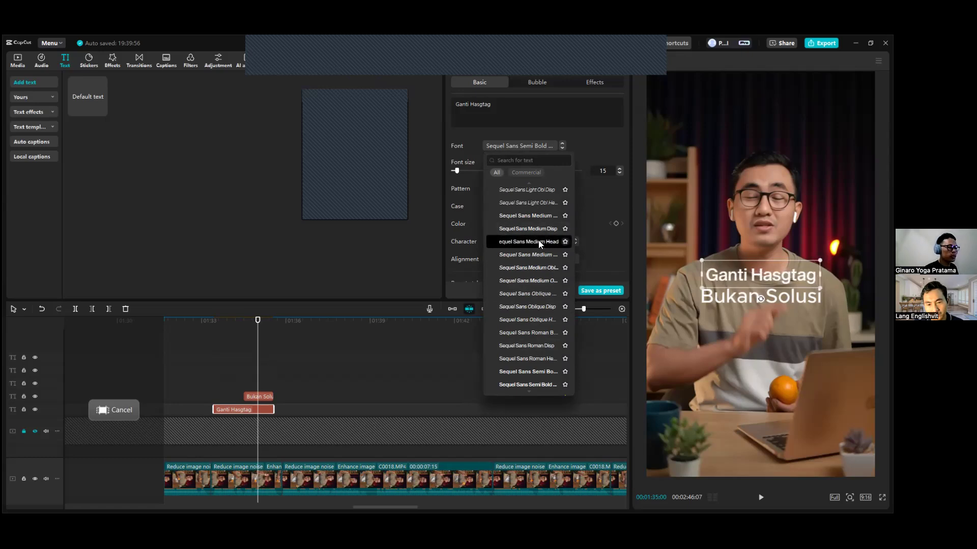
Search the fonts for Sequel Sans and set the "Bukan Solusi" text to Sequel Sans Heavy Body.
click(257, 398)
click(530, 146)
text(Sequel Sans)
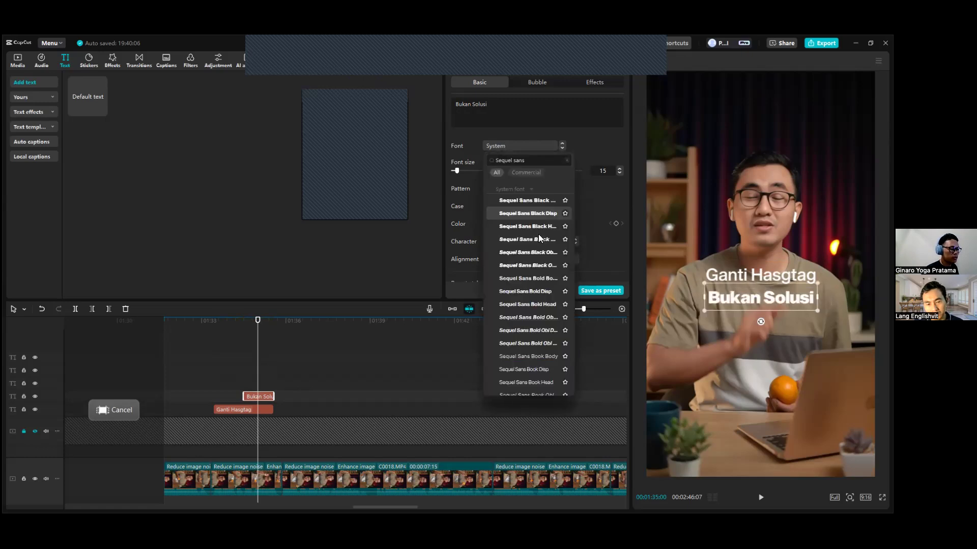
scroll(539, 308, down, 4)
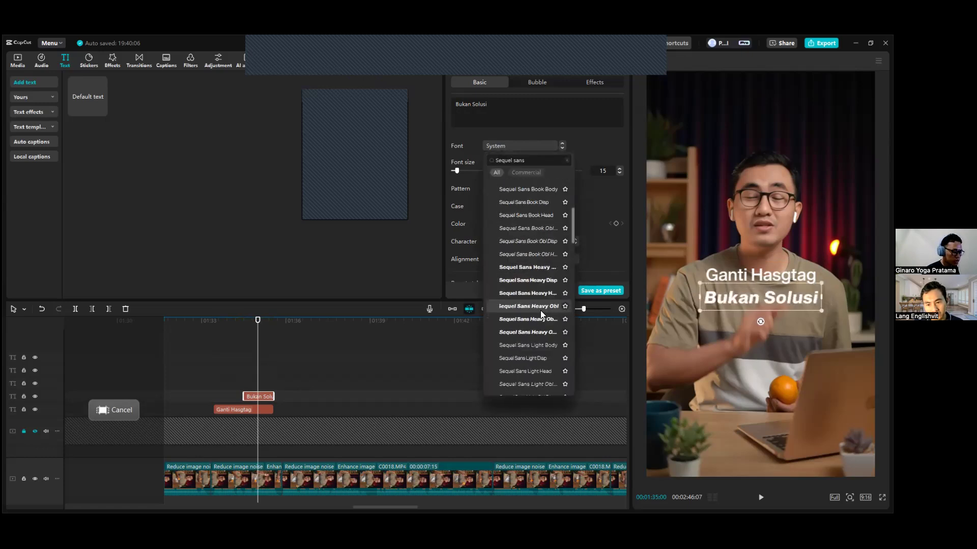
click(541, 268)
click(541, 268)
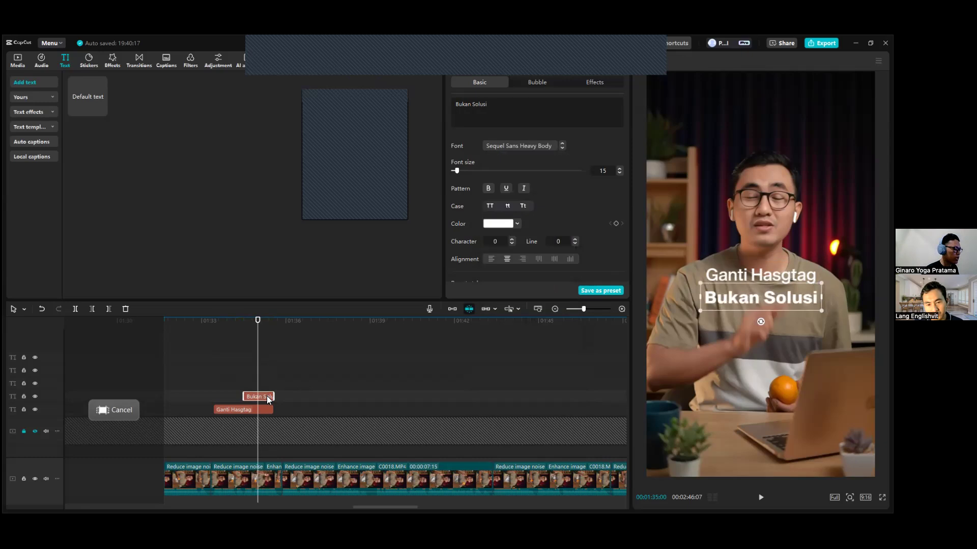
Try the different letter cases on the whole "Bukan Solusi" text and set it to uppercase.
drag(494, 108, 433, 106)
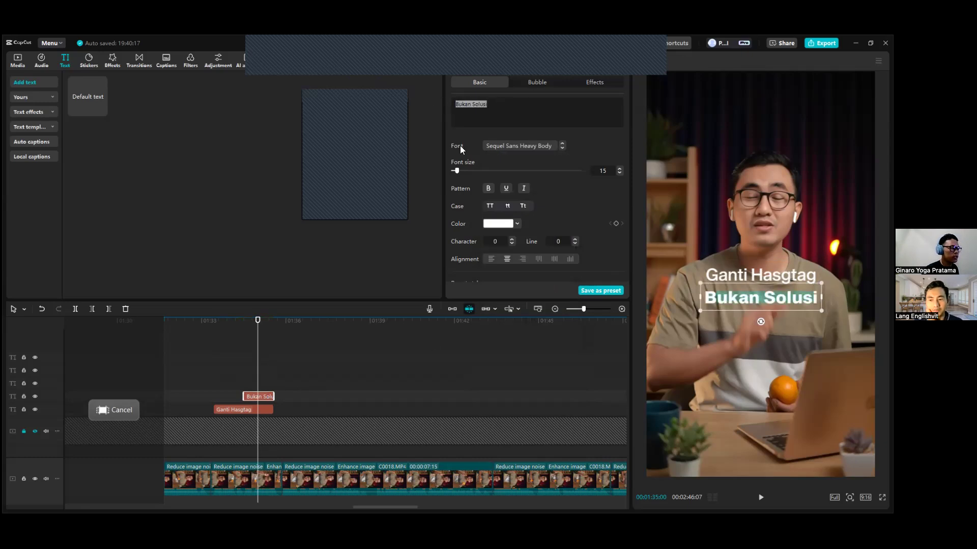
click(490, 206)
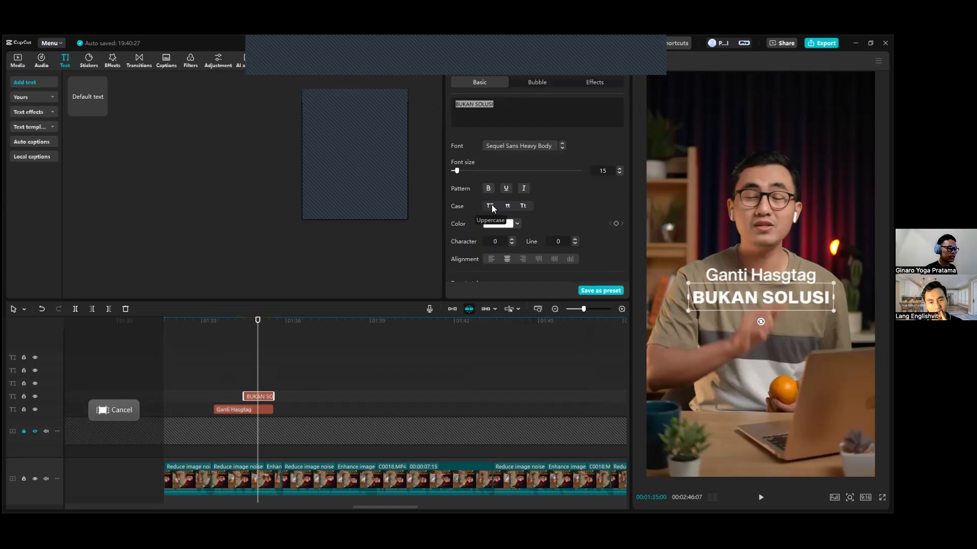
click(508, 205)
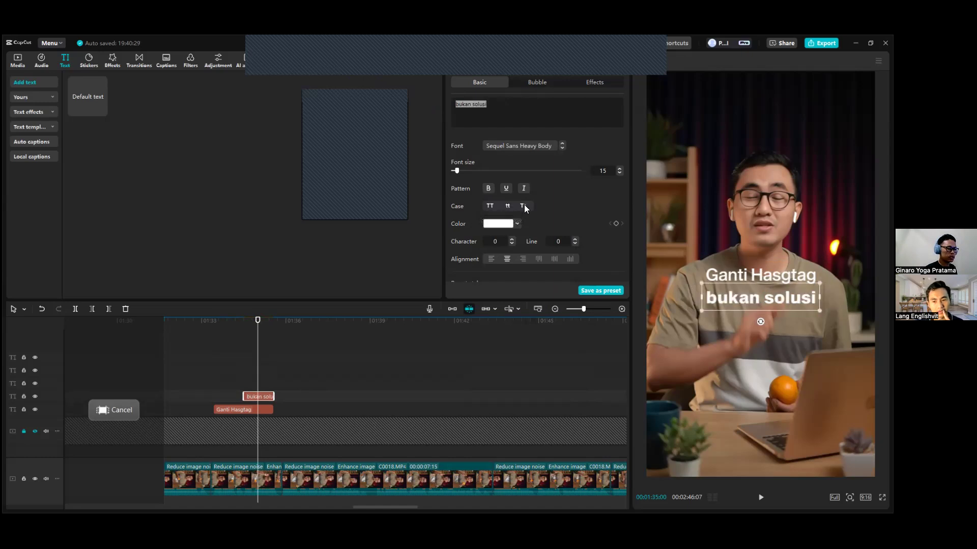
click(524, 206)
click(490, 207)
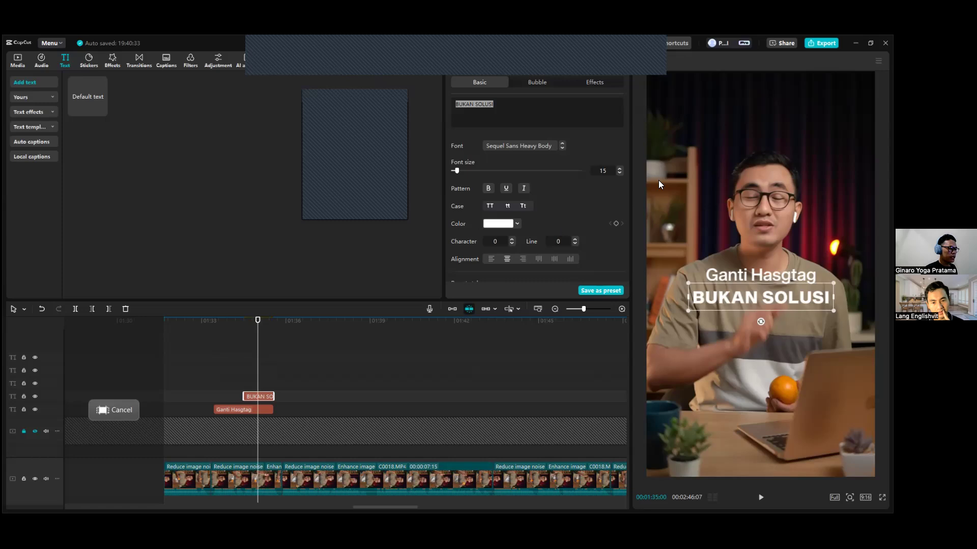
Enable a black stroke on the "BUKAN SOLUSI" text, try different thicknesses and set it to 40.
drag(624, 138, 621, 255)
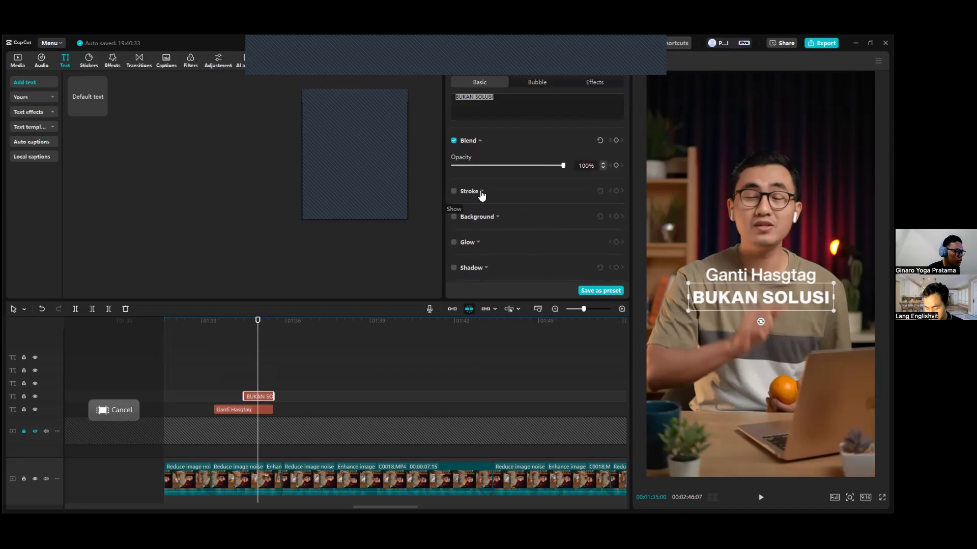
click(542, 197)
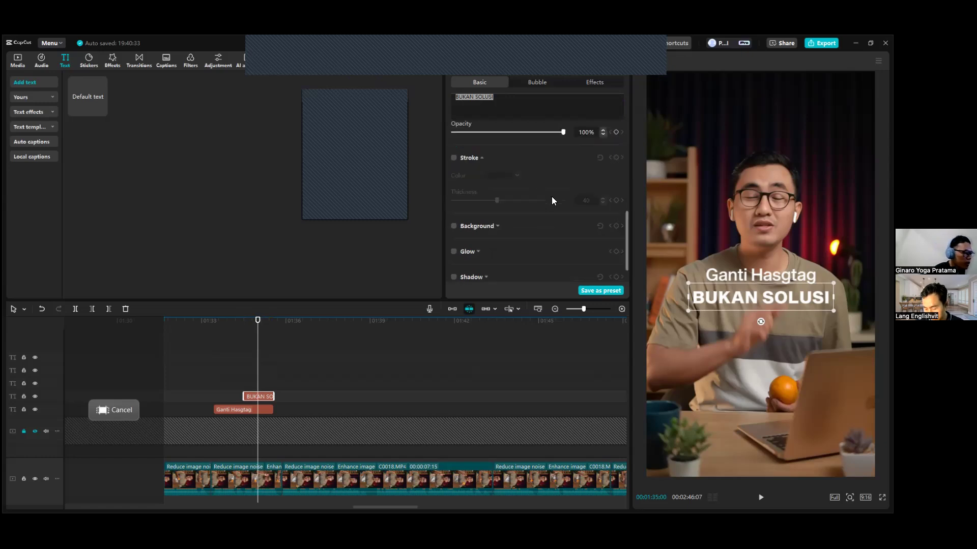
click(454, 159)
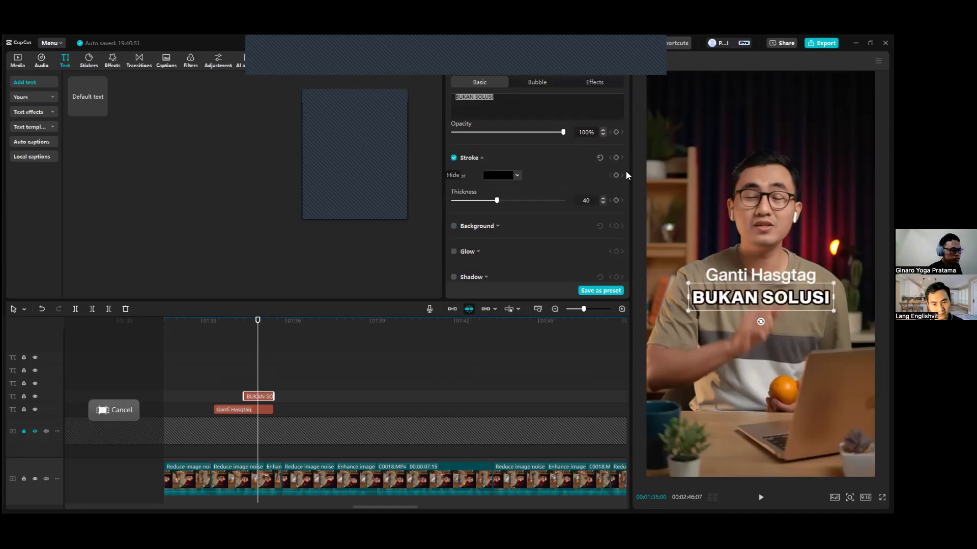
drag(498, 200, 426, 203)
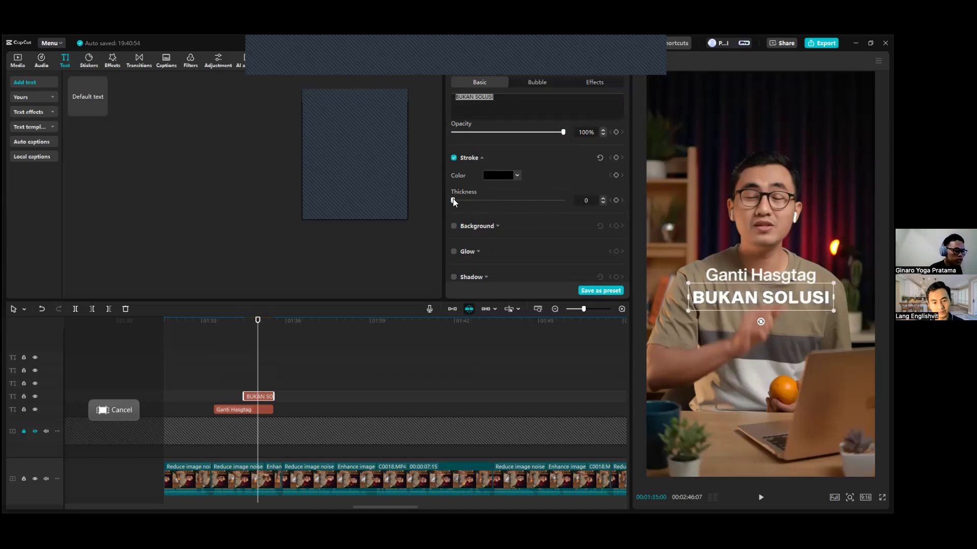
drag(463, 201, 483, 204)
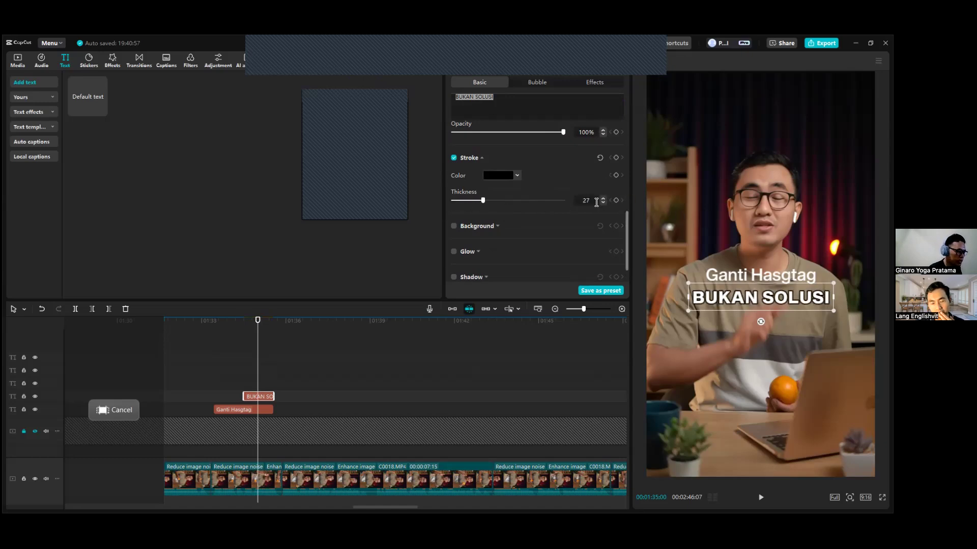
text(0)
key(Return)
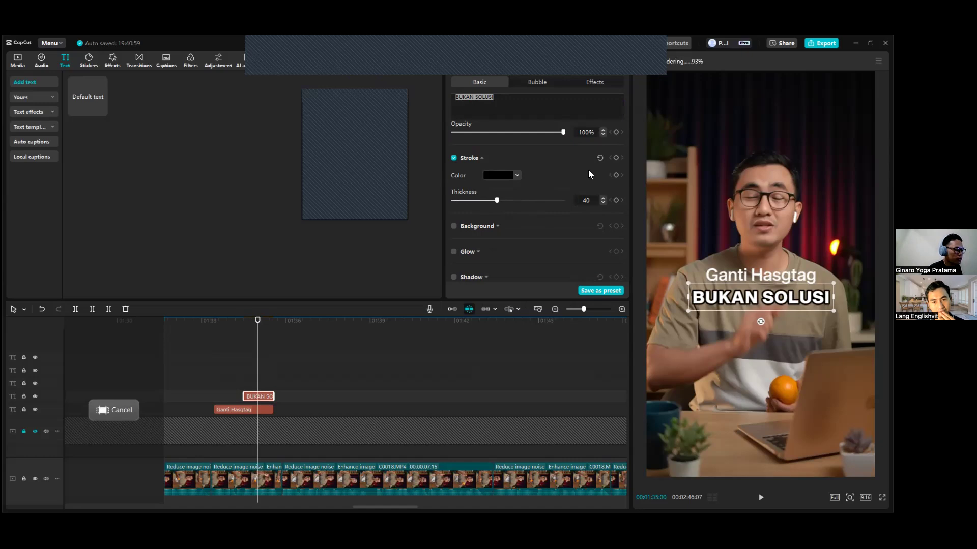
Return the playhead to 00:01:34:28 over the "BUKAN SOLUSI" clip and enable a black shadow on it with 10% blurriness.
scroll(544, 234, down, 1)
scroll(543, 235, down, 2)
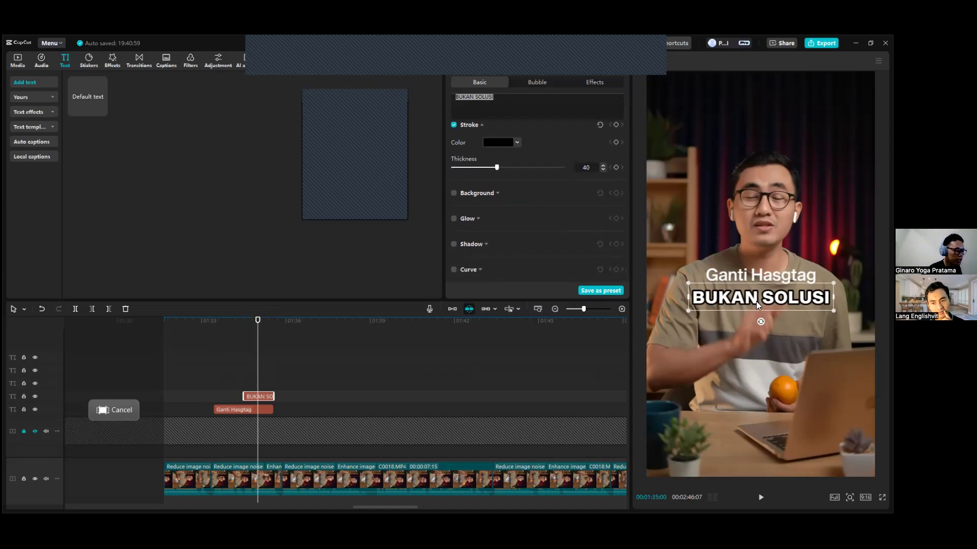
drag(147, 319, 22, 334)
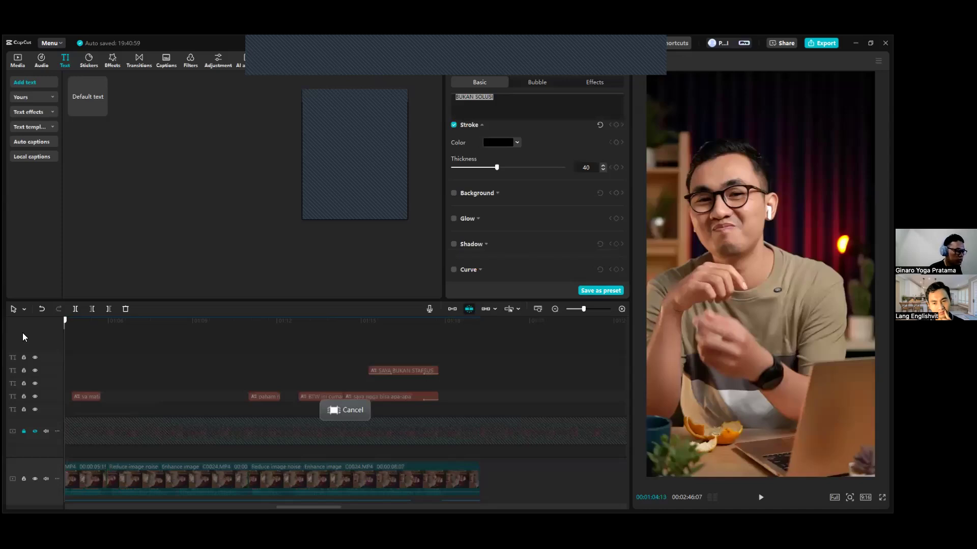
drag(23, 333, 23, 333)
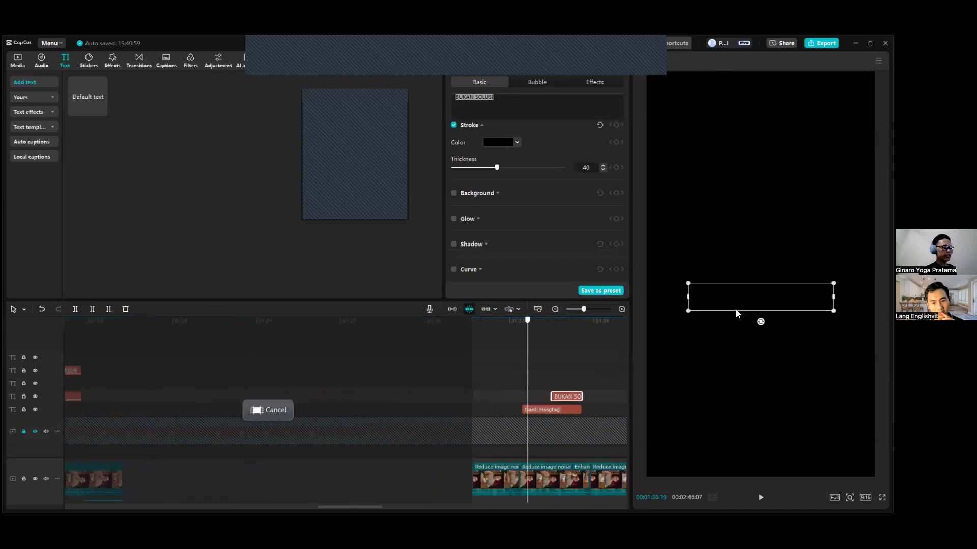
drag(735, 309, 564, 319)
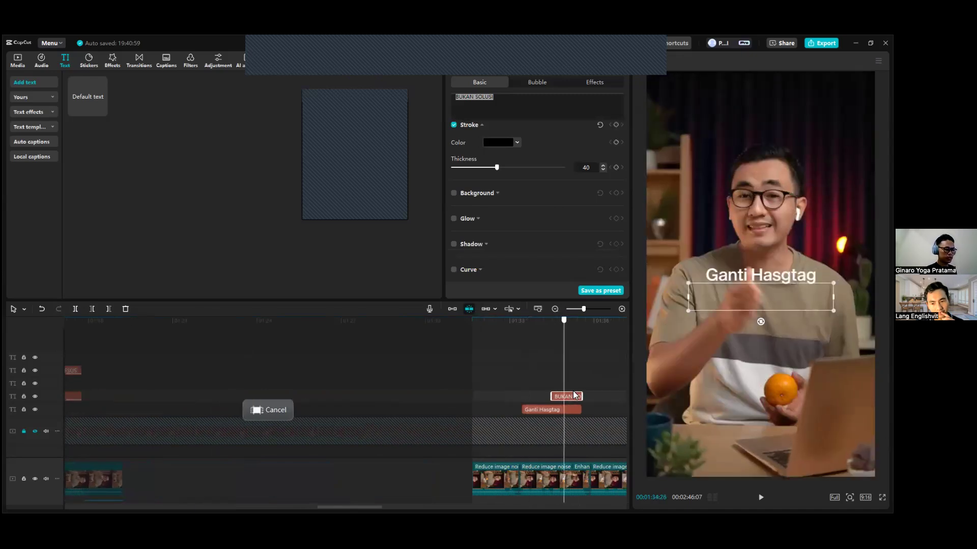
click(453, 244)
scroll(489, 234, down, 3)
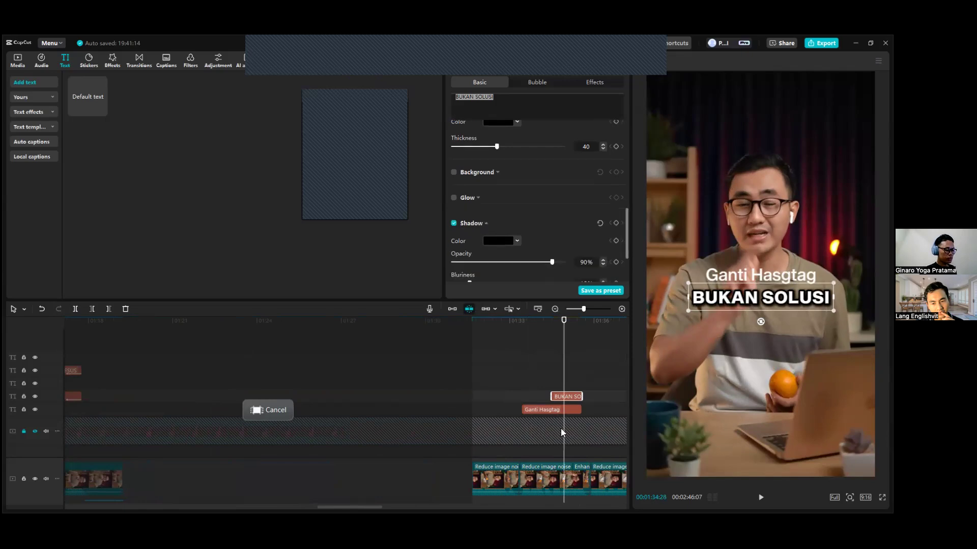
mouse_move(469, 201)
mouse_down()
mouse_move(510, 202)
mouse_move(459, 201)
mouse_up()
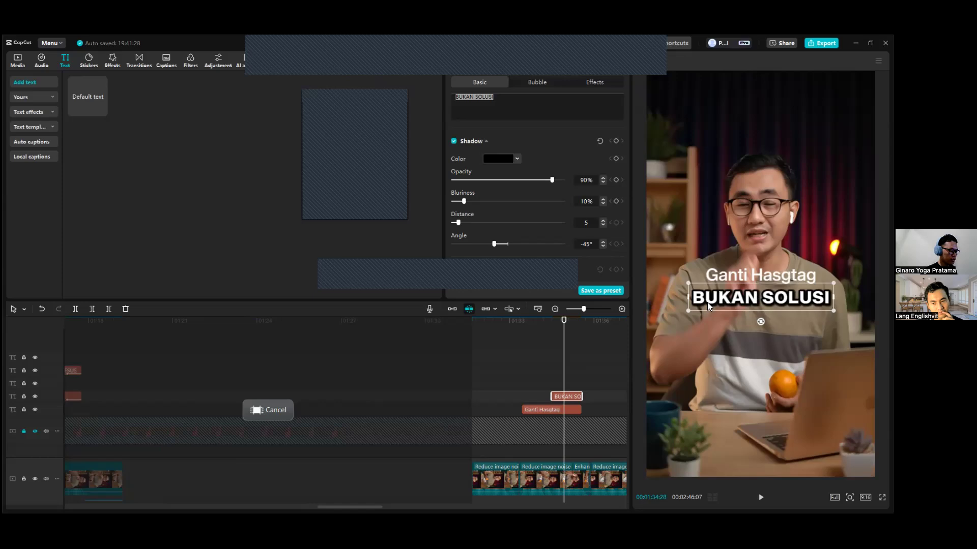
Paste all text attributes of "BUKAN SOLUSI" onto the "Ganti Hasgtag" caption and position it just above "BUKAN SOLUSI".
scroll(438, 398, right, 3)
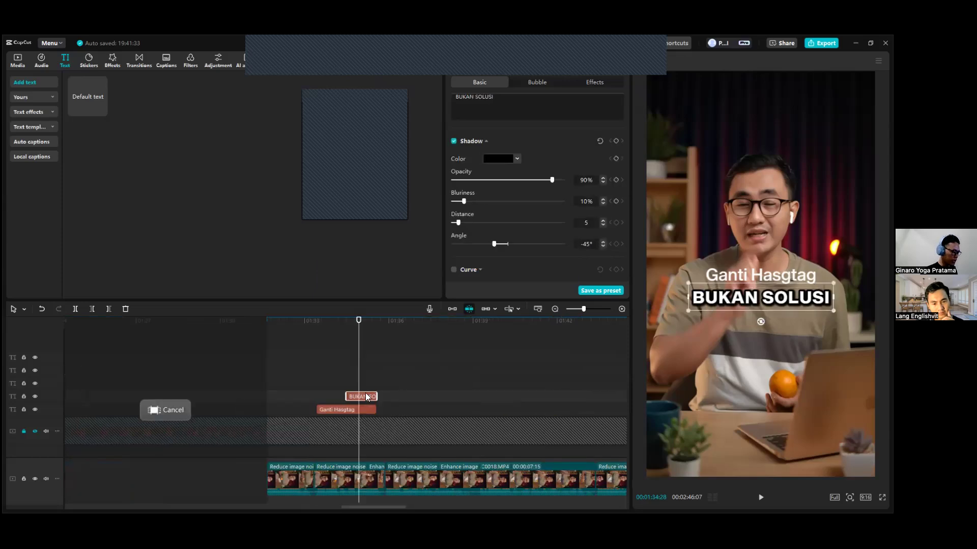
drag(365, 387, 365, 395)
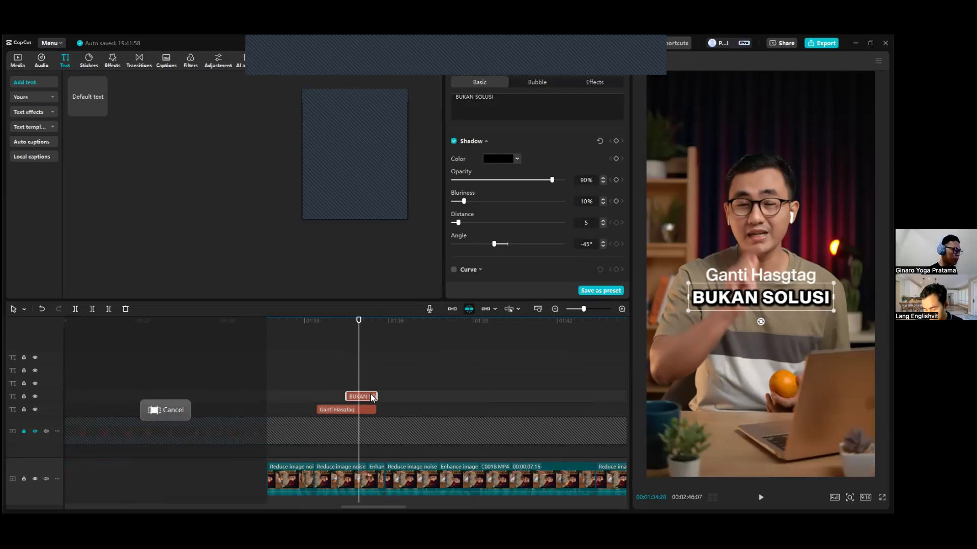
scroll(384, 421, down, 2)
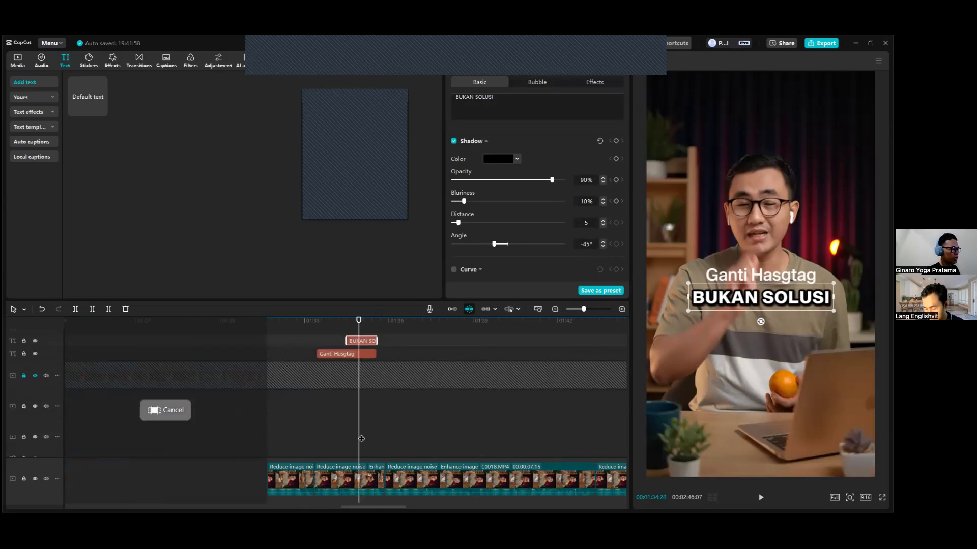
scroll(375, 378, up, 1)
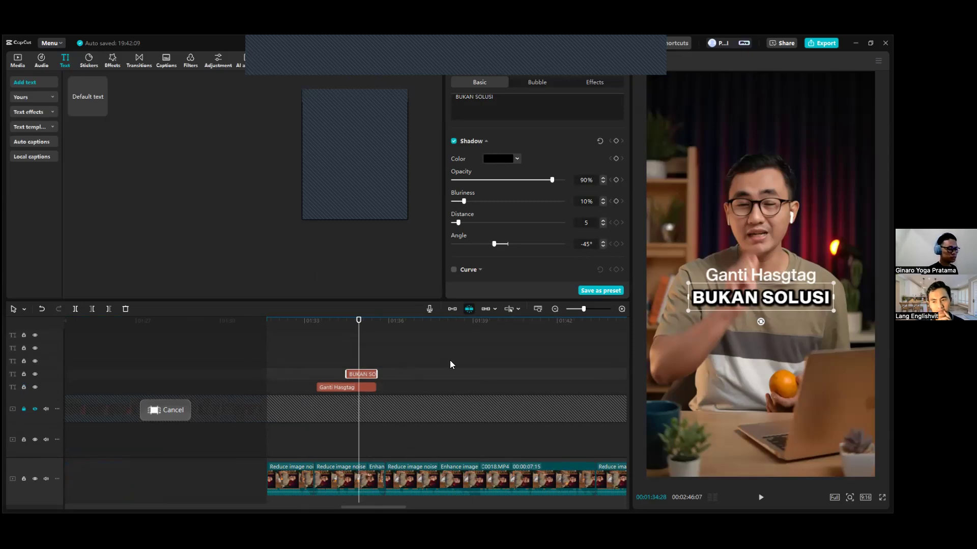
click(365, 388)
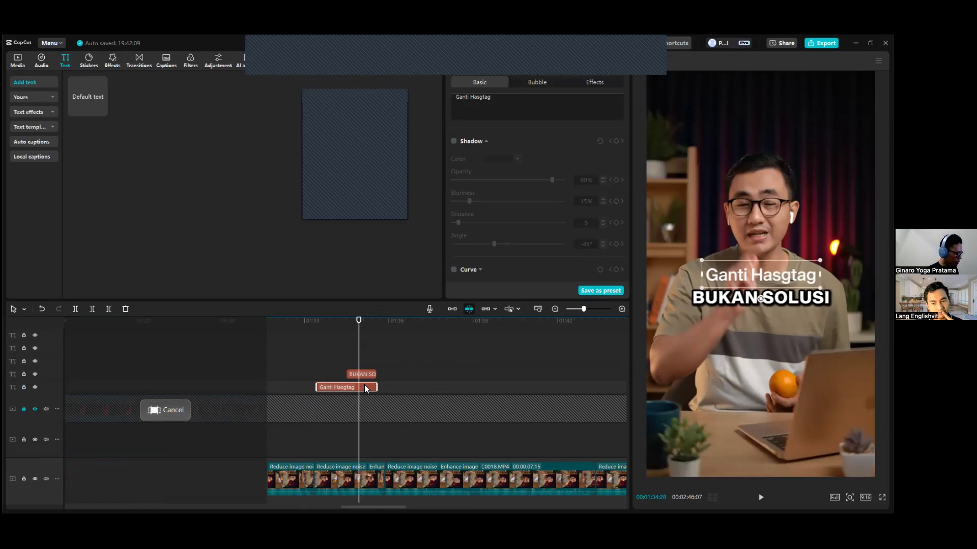
key(ctrl+alt+v)
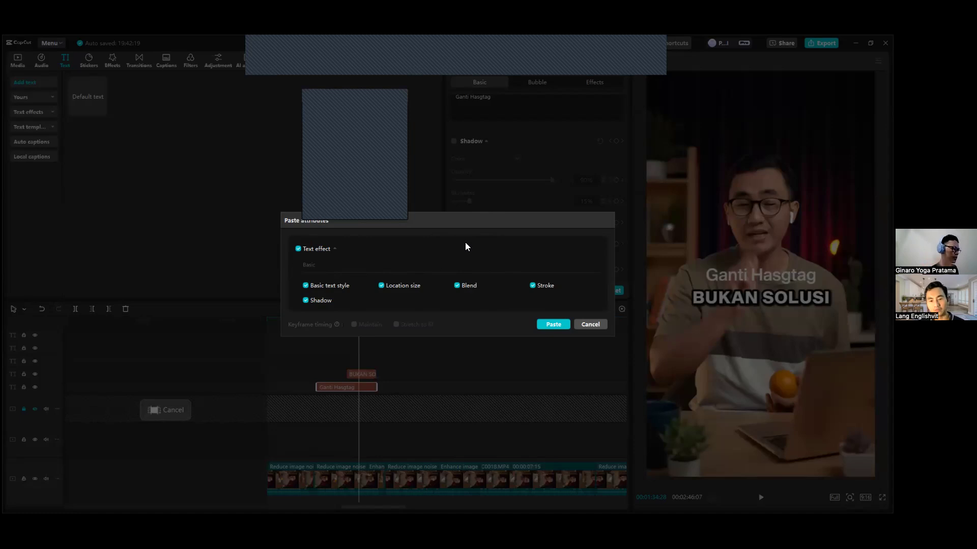
click(552, 324)
click(797, 278)
drag(797, 279, 798, 277)
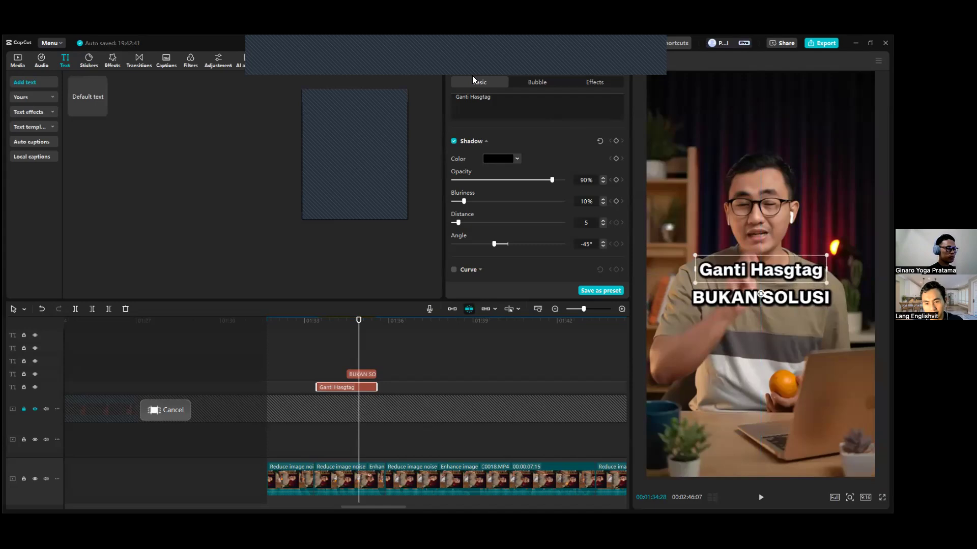
Try a lighter Sequel Sans font on "Ganti Hasgtag" and undo back to its style before the attributes were pasted.
scroll(559, 145, up, 5)
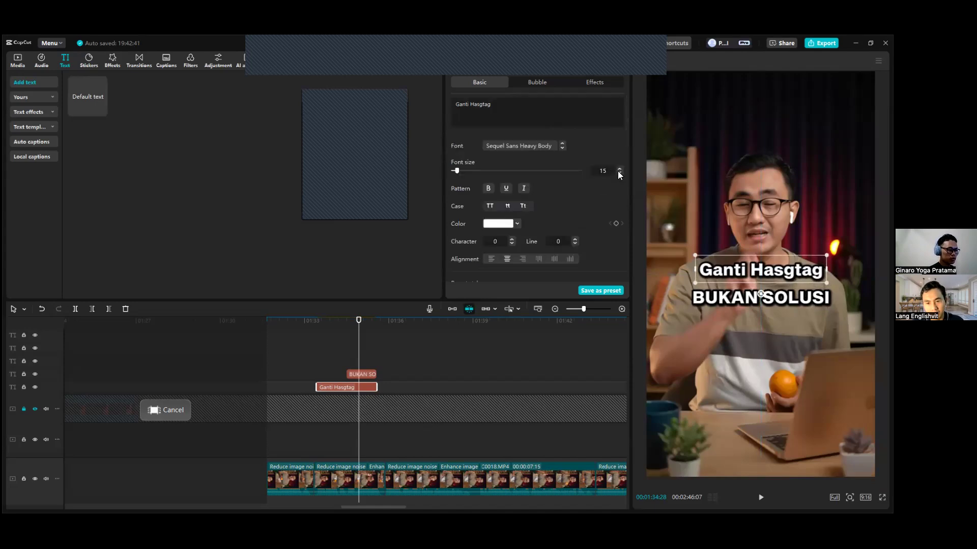
click(530, 149)
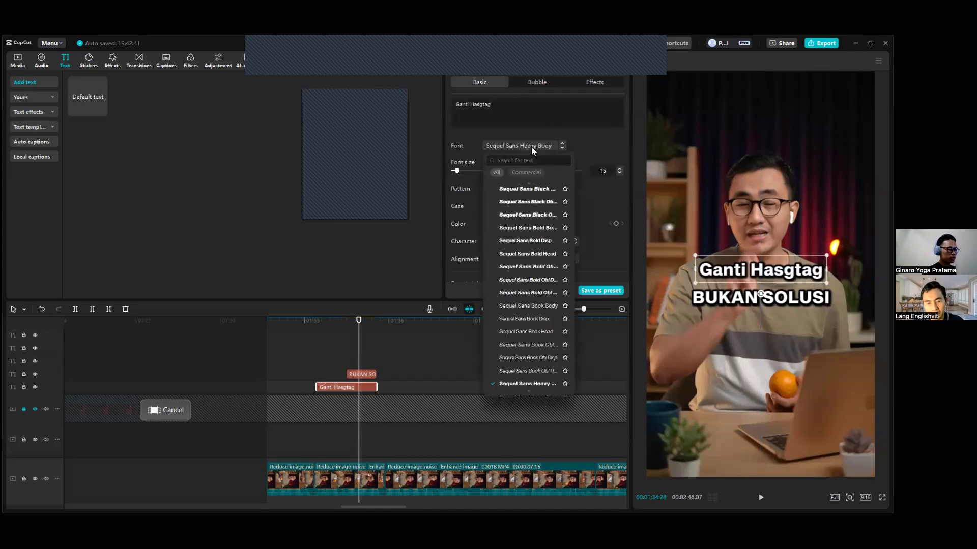
scroll(531, 282, up, 1)
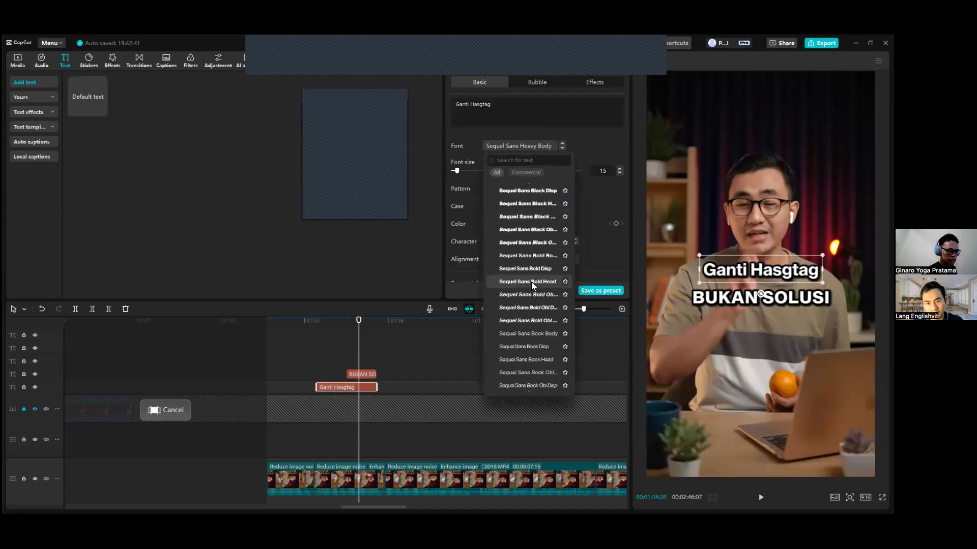
click(398, 376)
key(ctrl+z)
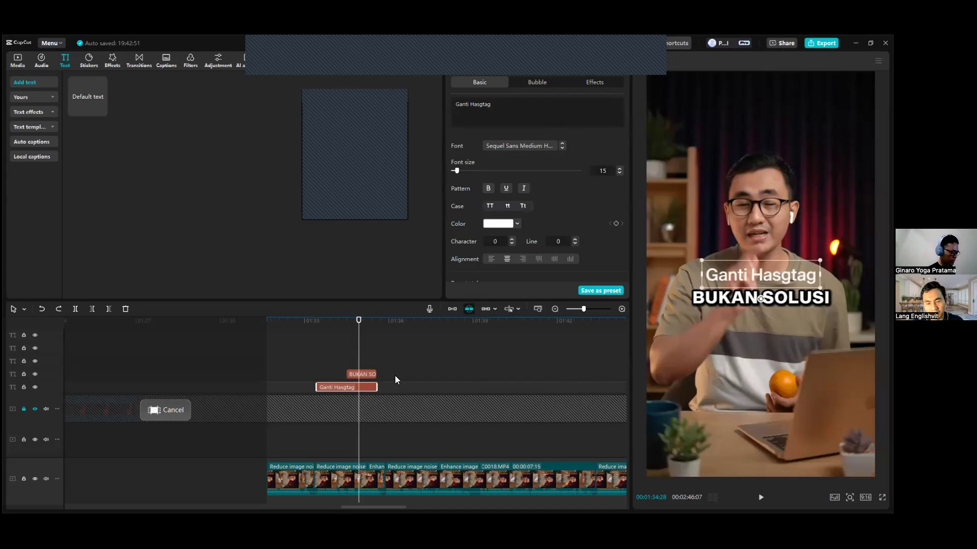
Paste only the stroke and shadow attributes onto "Ganti Hasgtag" and move both captions together down to the speaker's lower chest.
key(ctrl+alt+v)
click(305, 285)
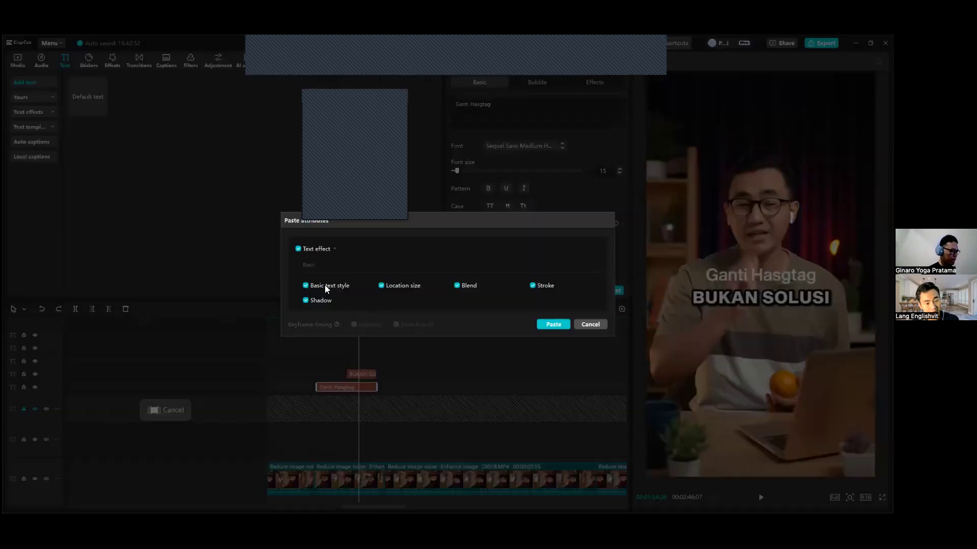
click(381, 285)
click(457, 285)
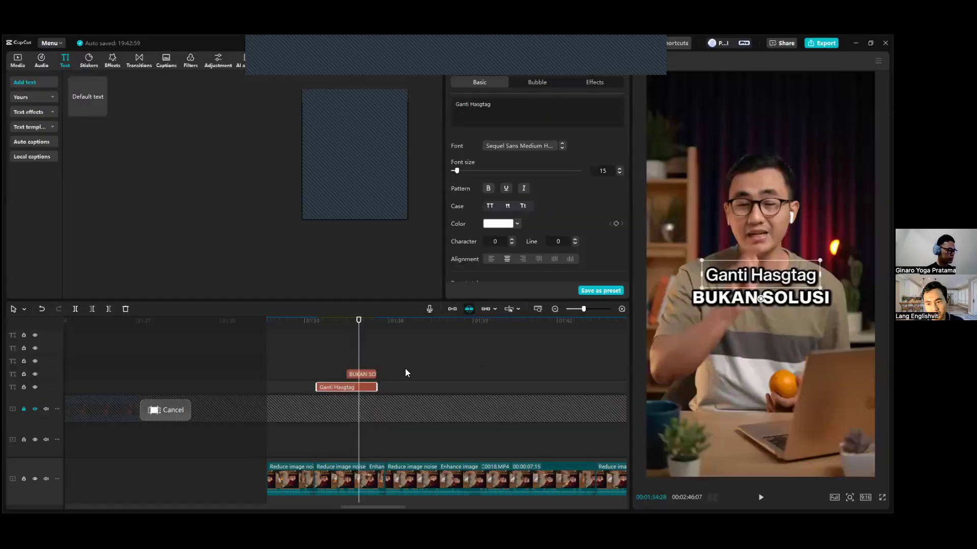
ctrl+click(371, 374)
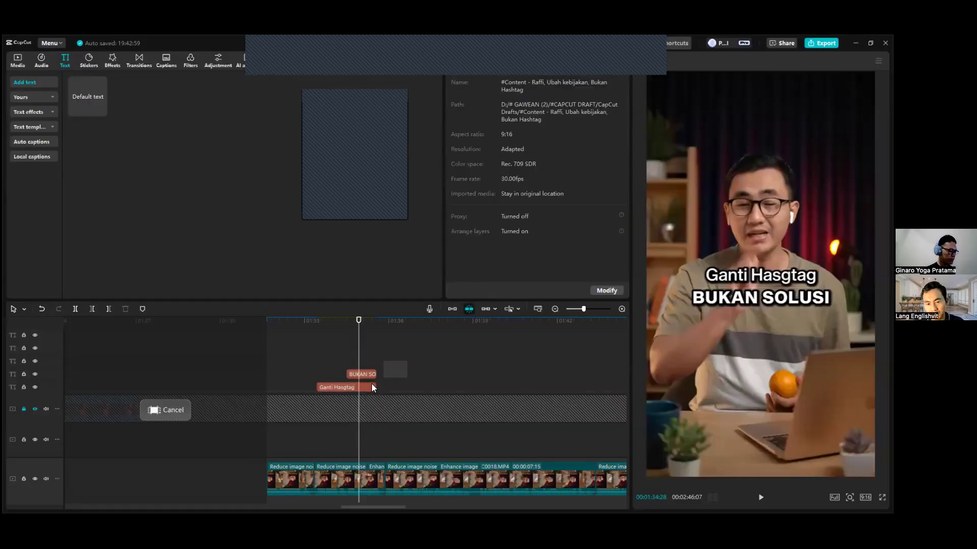
drag(781, 277, 774, 329)
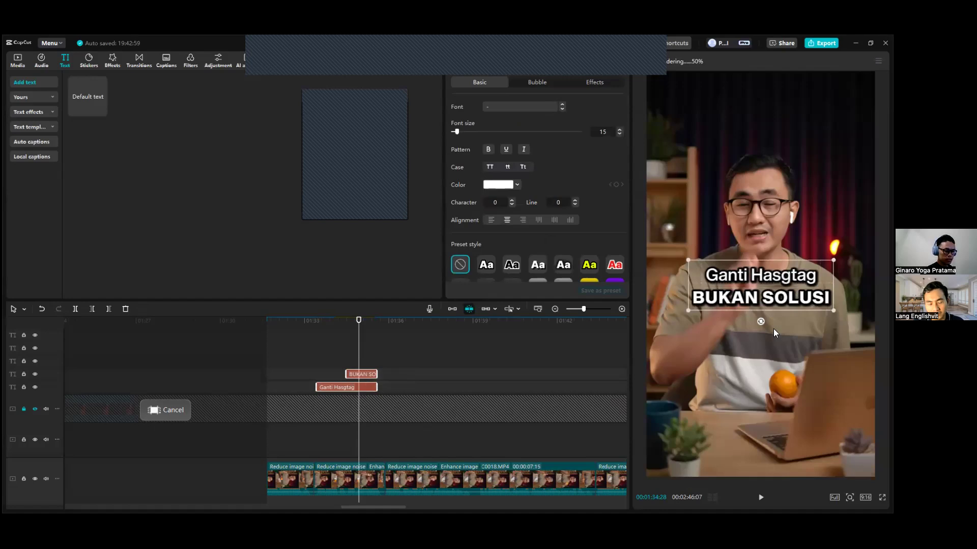
Add the red TikTok safe area template image over the start of the copied section and set its opacity to 25%.
click(11, 57)
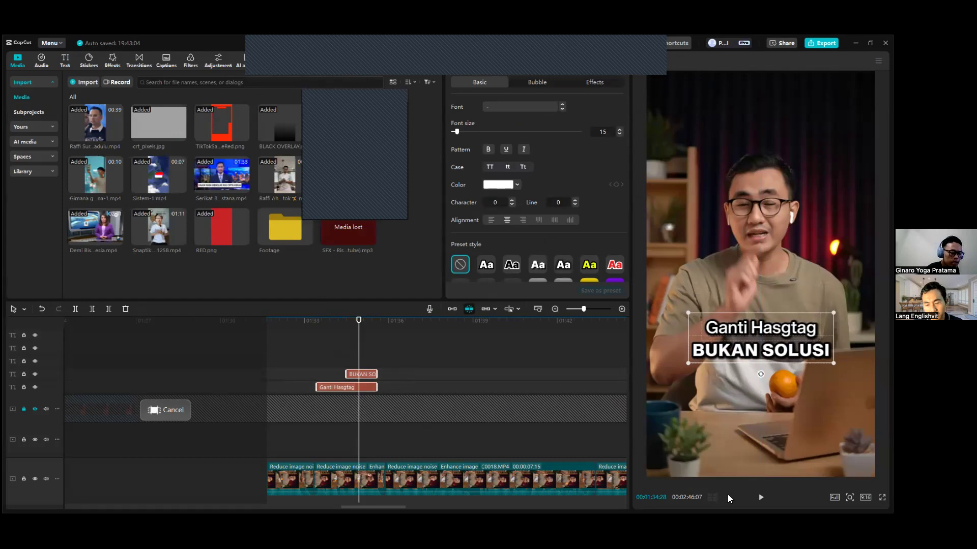
drag(246, 130, 270, 404)
drag(486, 419, 405, 409)
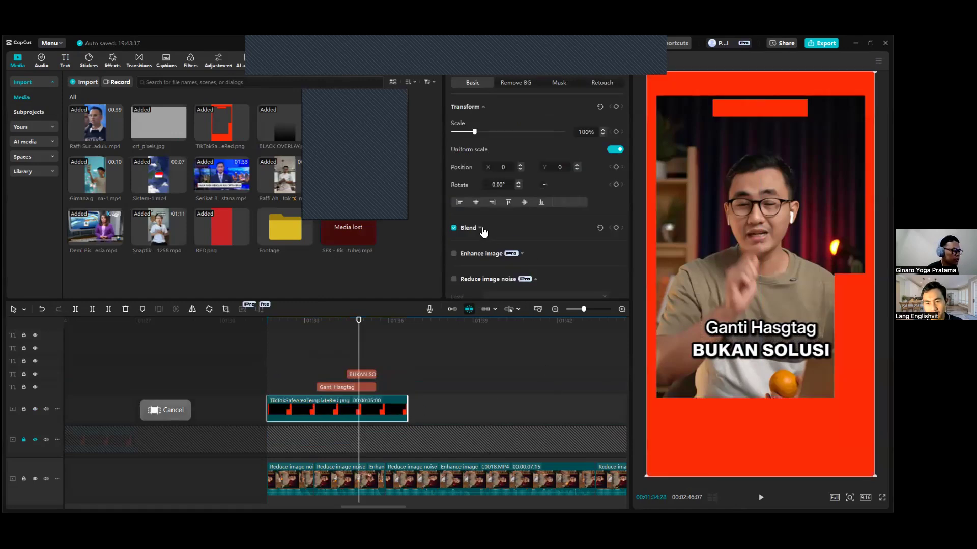
click(481, 228)
click(587, 268)
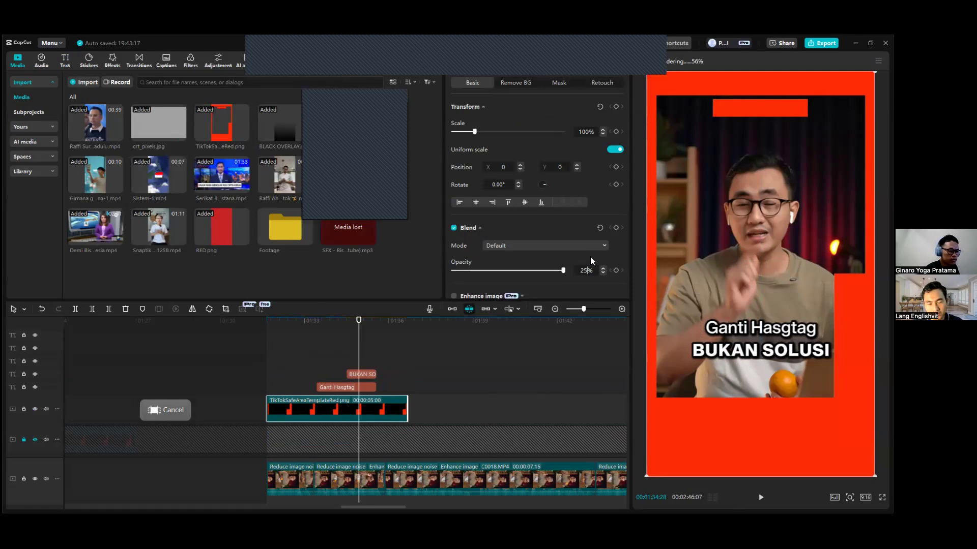
text(25)
key(Return)
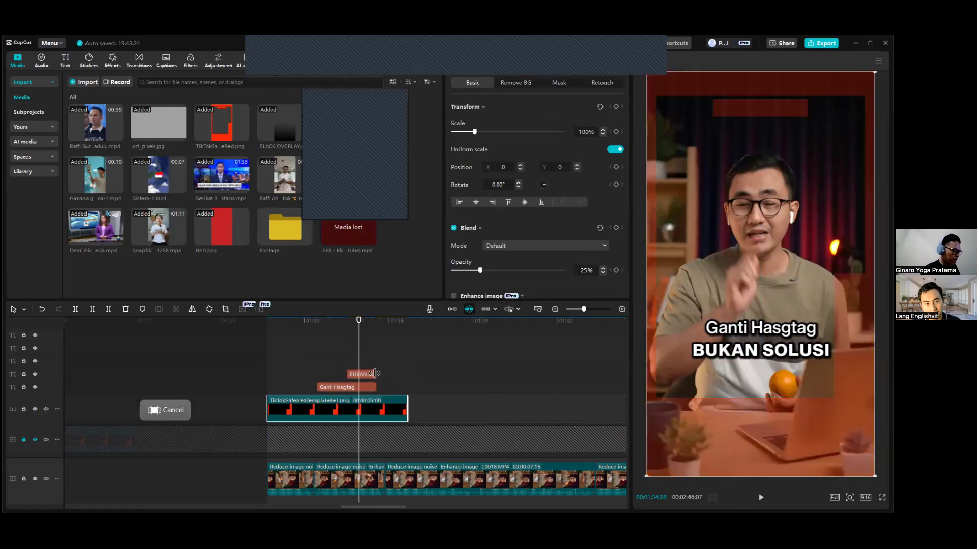
Move both captions together down near the lower edge of the TikTok safe area and play from 00:01:33:10.
click(375, 373)
drag(749, 335, 749, 356)
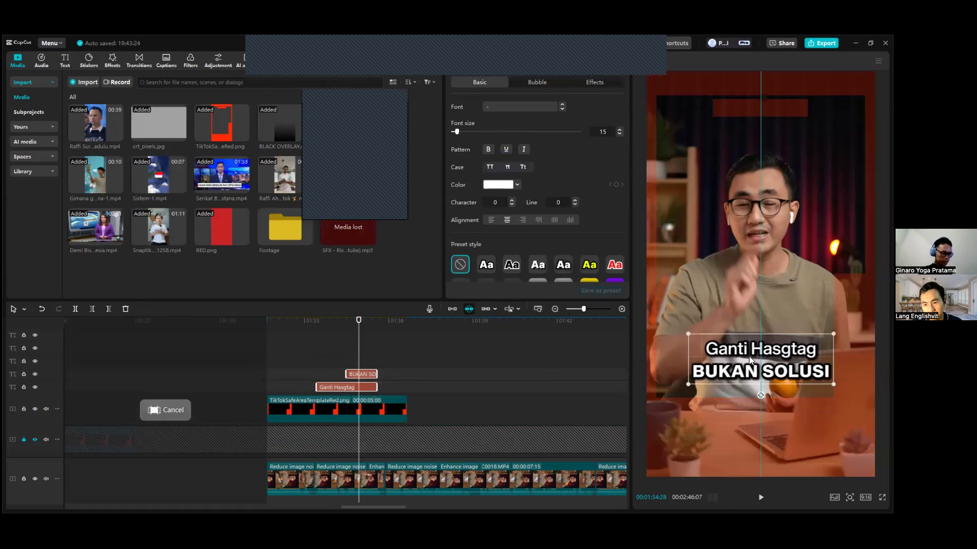
click(373, 375)
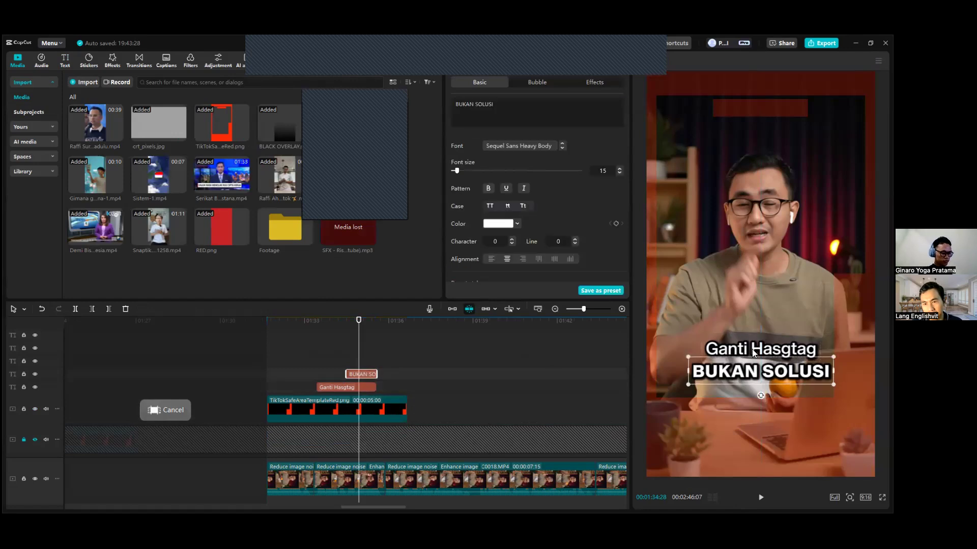
click(350, 389)
drag(335, 330, 313, 329)
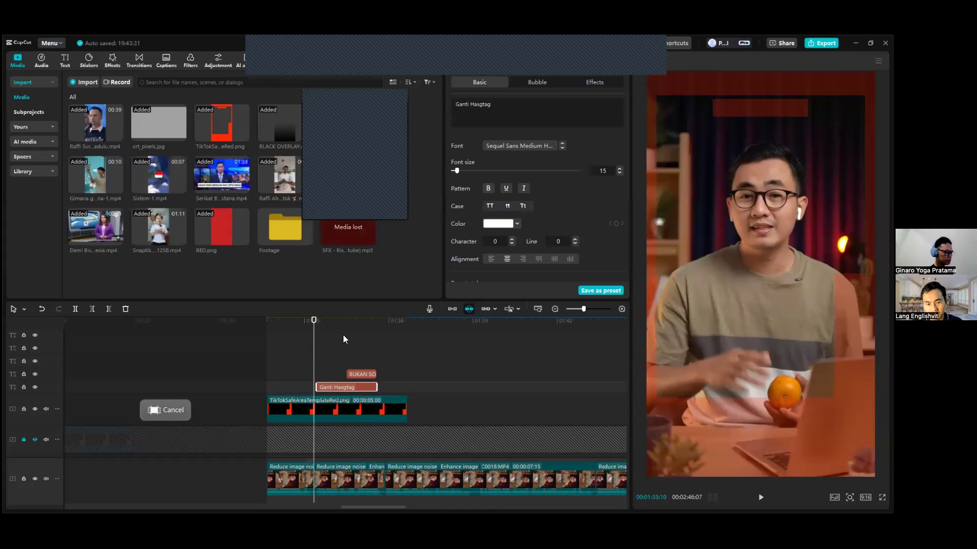
key(space)
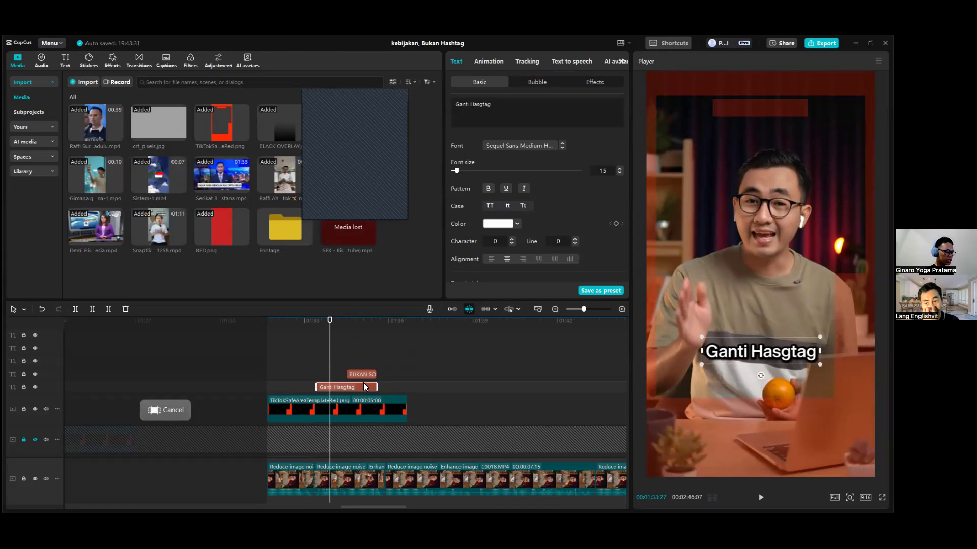
Apply the Showing Up entrance animation to the "Ganti Hasgtag" caption and play it from the start of its clip.
click(488, 59)
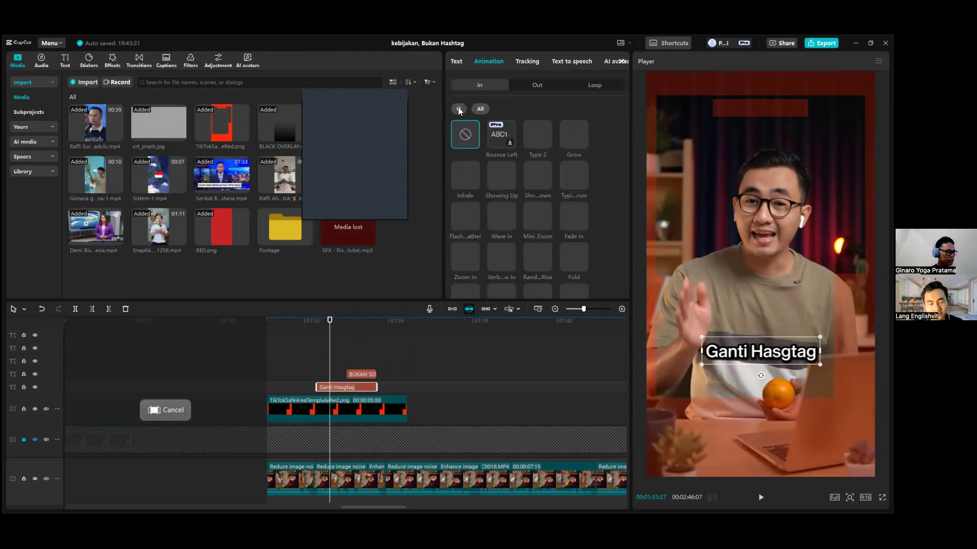
click(504, 171)
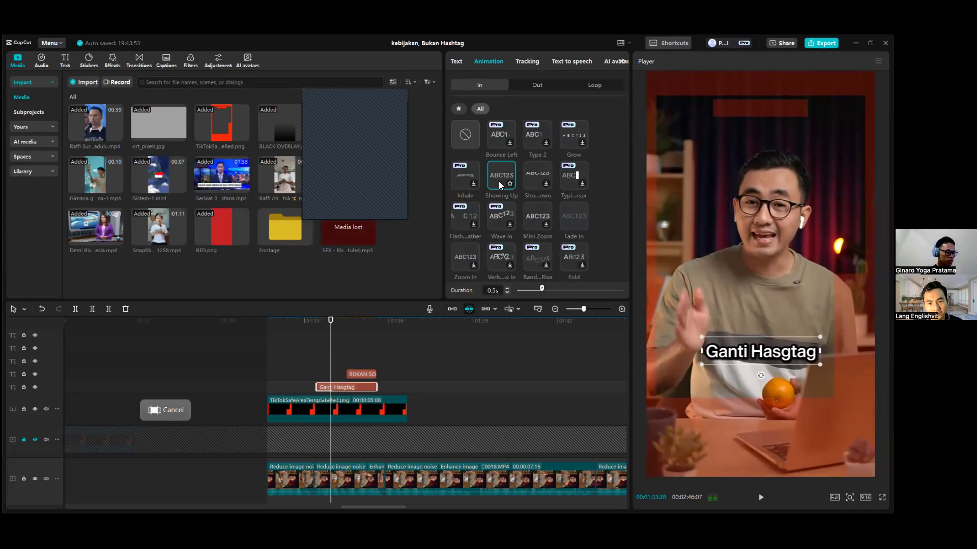
drag(330, 324, 315, 332)
key(space)
key(space)
key(space)
key(space)
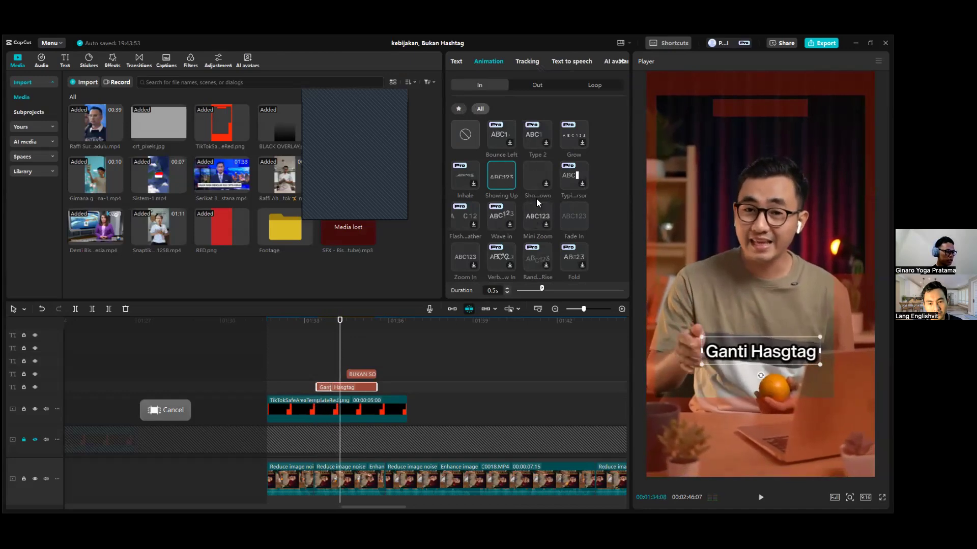
Try the Slide Up entrance animation on "Ganti Hasgtag", return it to Showing Up and play the caption from its start.
scroll(536, 198, down, 1)
scroll(523, 219, down, 1)
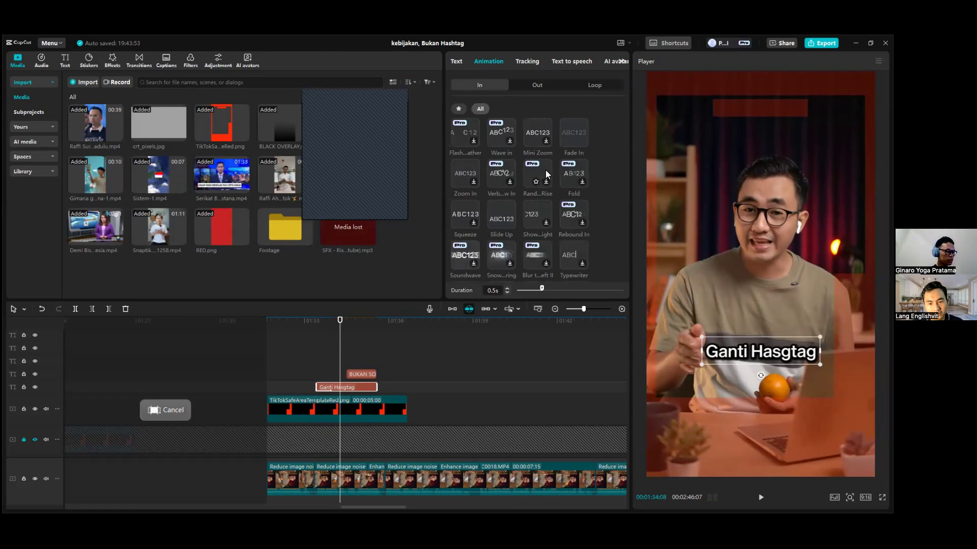
click(500, 210)
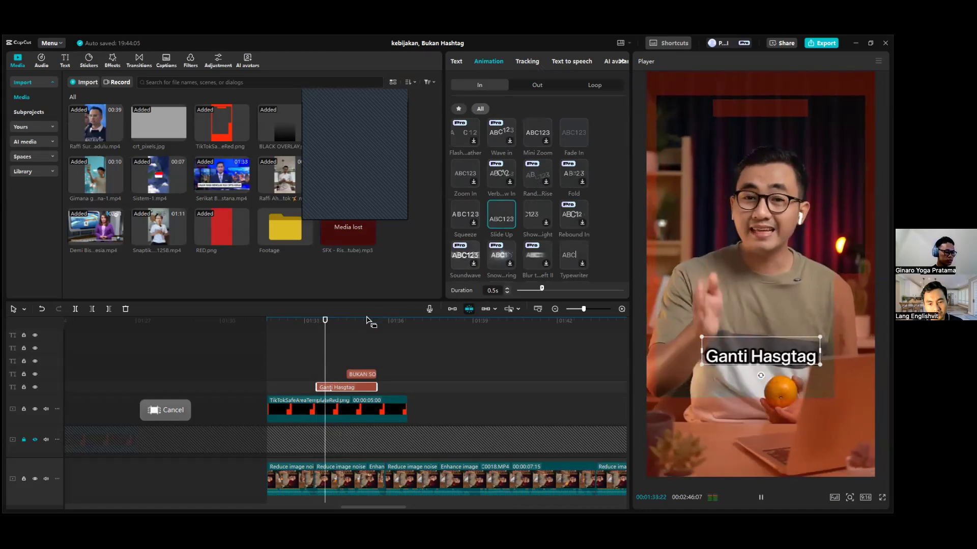
scroll(500, 129, up, 1)
click(500, 132)
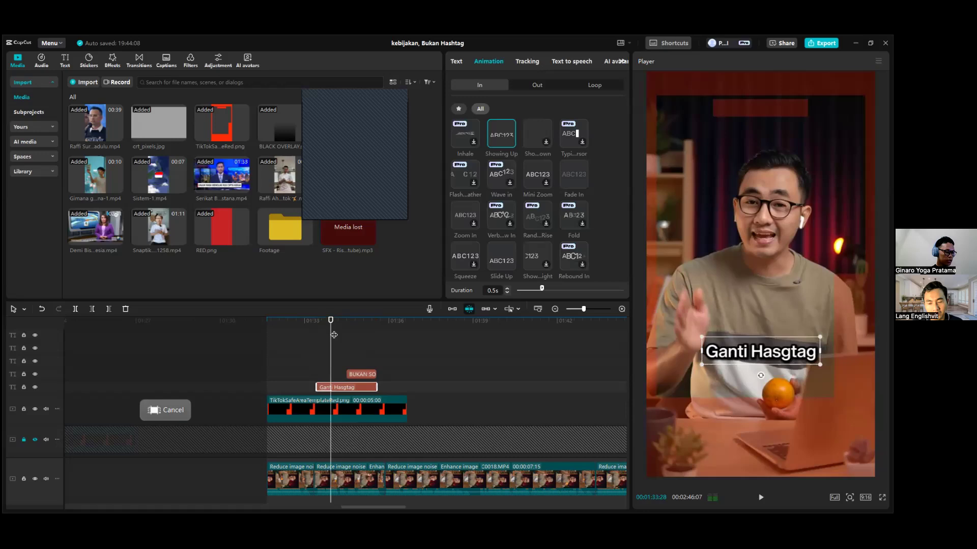
click(316, 328)
key(space)
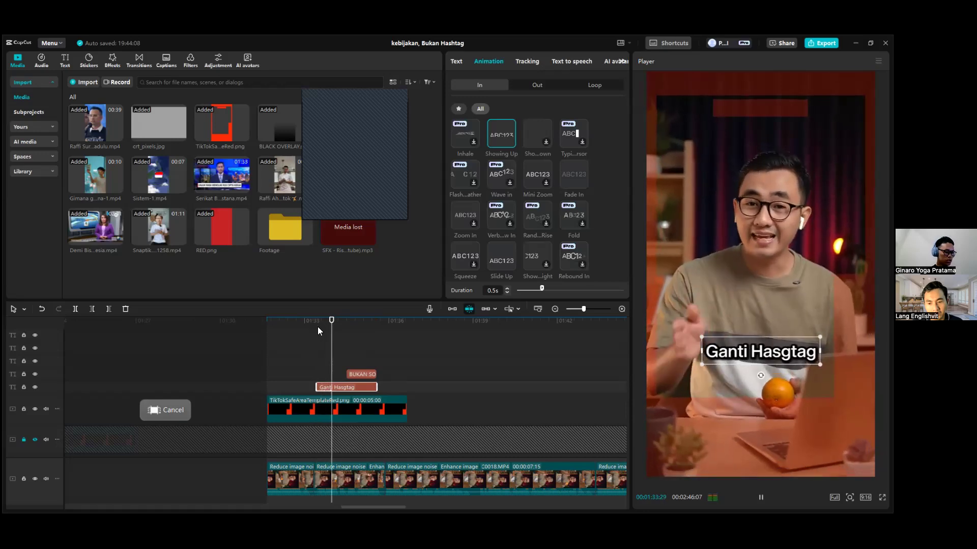
key(space)
Apply the Showing Up entrance animation to the "BUKAN SOLUSI" caption and play it from the start of its clip.
click(359, 373)
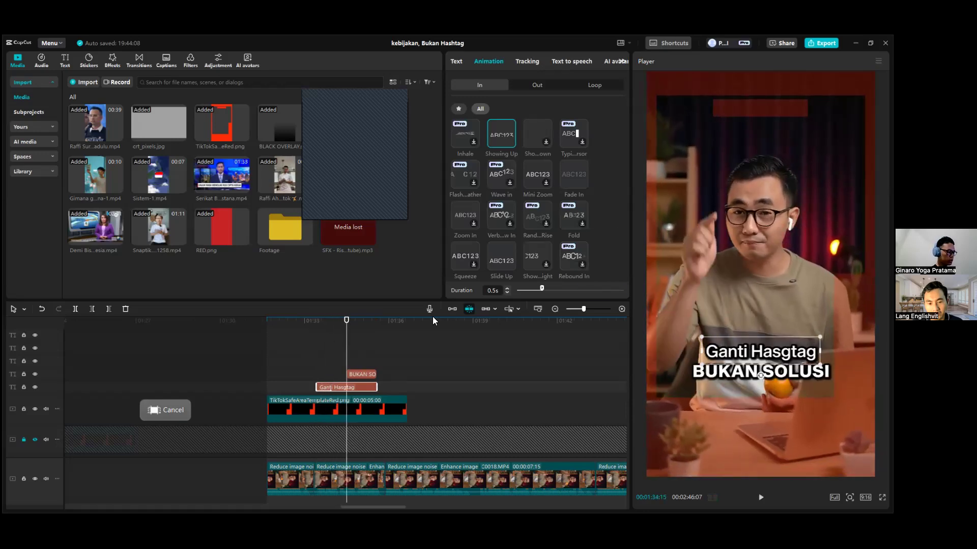
click(491, 61)
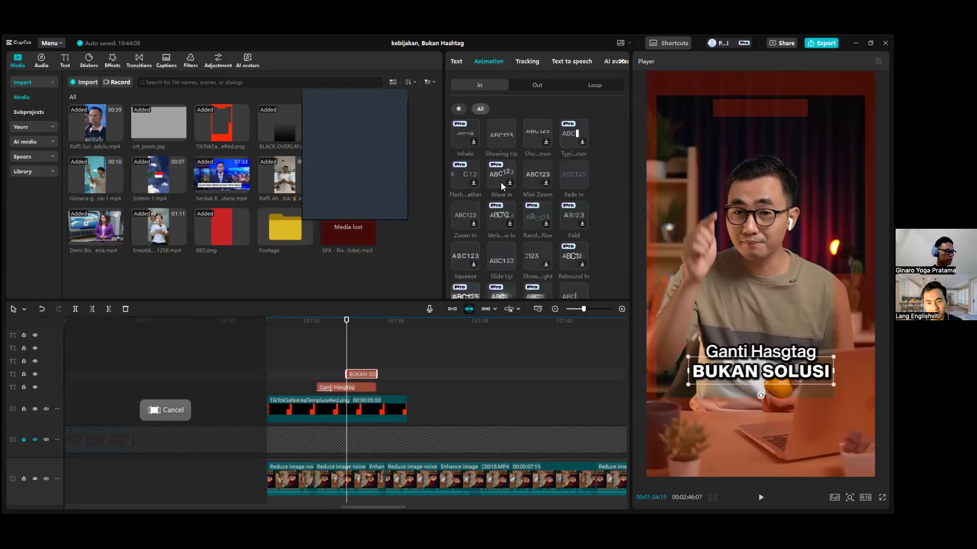
click(498, 131)
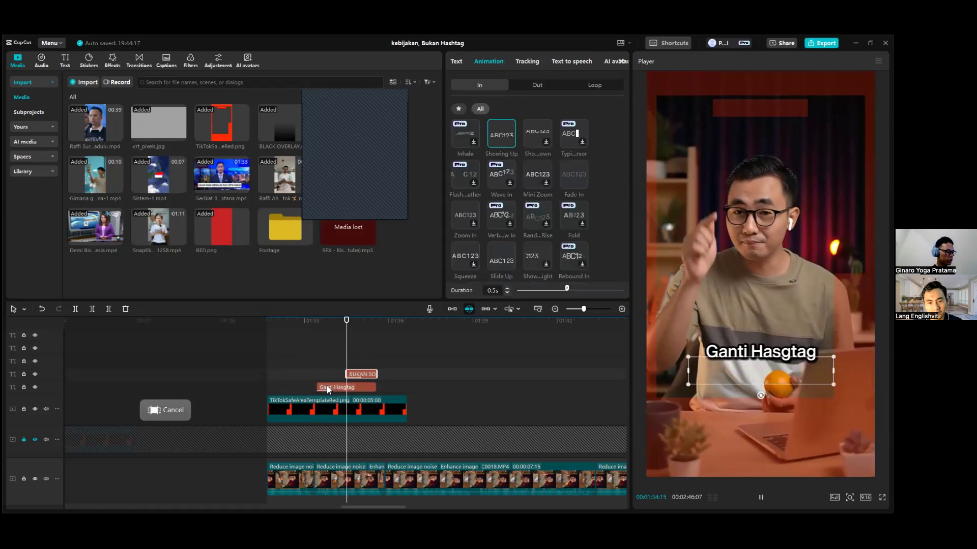
click(346, 321)
key(space)
Deselect the captions and play both entrance animations in sequence from 00:01:33:13.
key(space)
drag(322, 322, 316, 323)
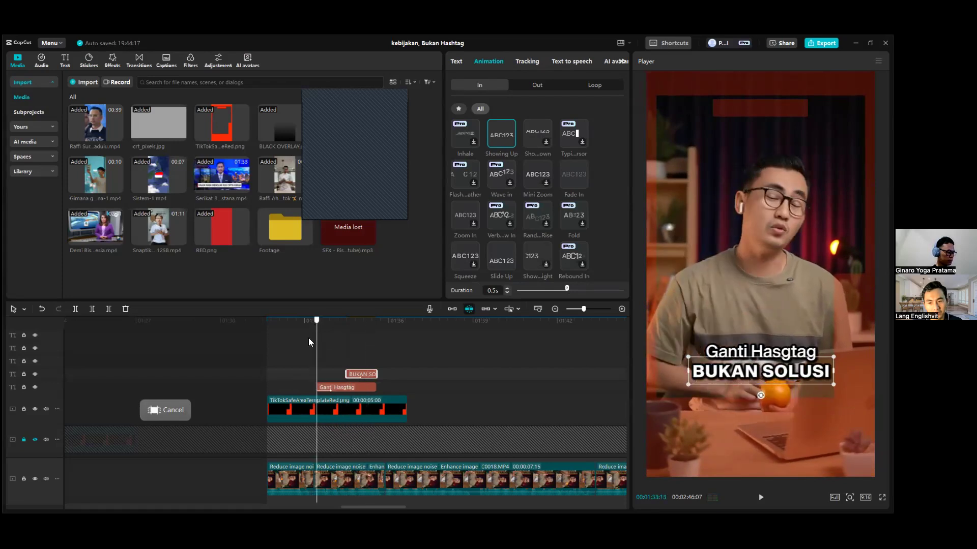
click(302, 355)
Extend the ends of the "Ganti Hasgtag" and "BUKAN SOLUSI" captions to 00:01:35:26 and play the section again.
key(space)
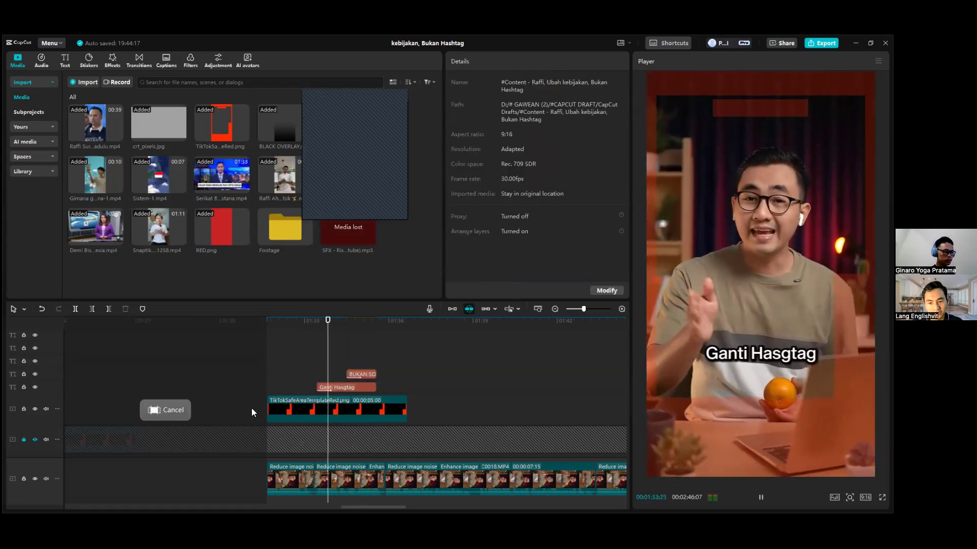
key(space)
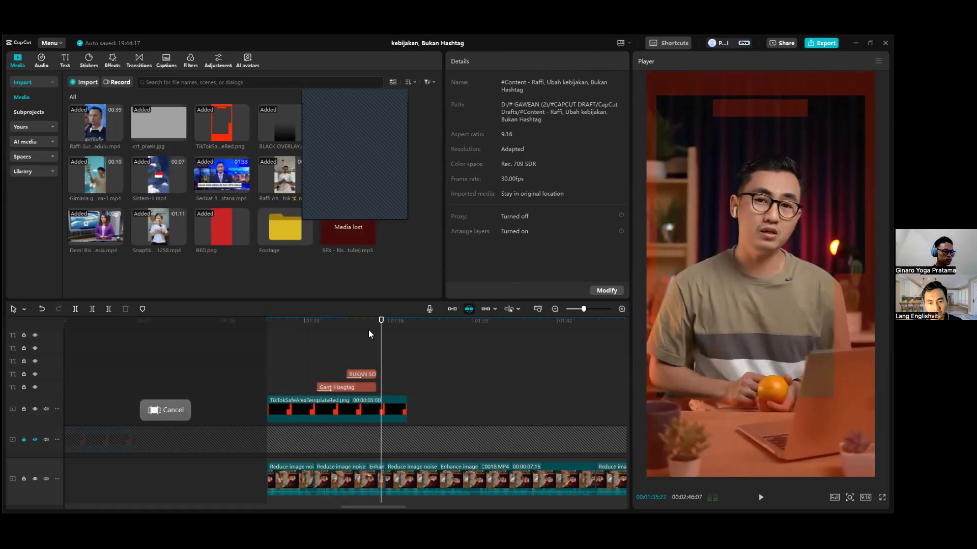
drag(383, 330, 386, 369)
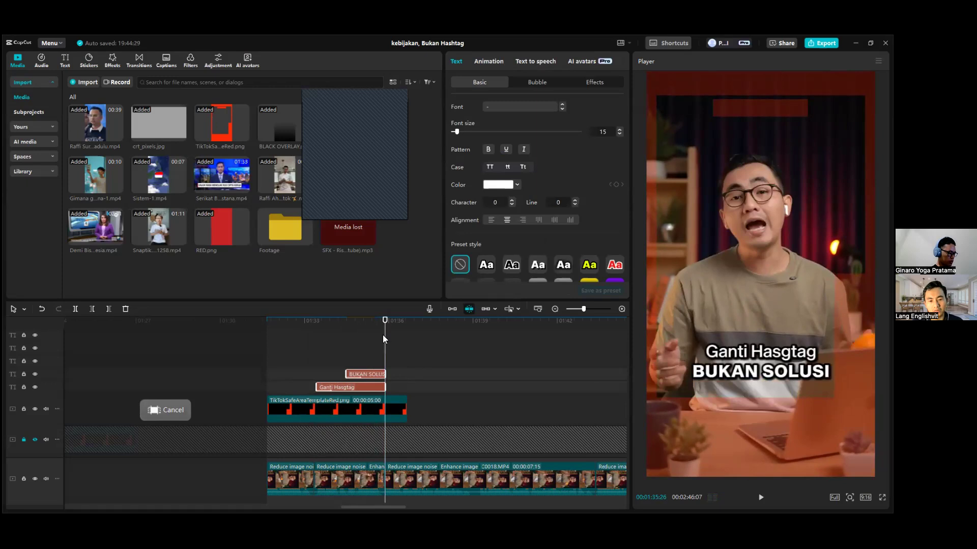
click(368, 323)
drag(331, 334, 316, 333)
key(space)
key(space)
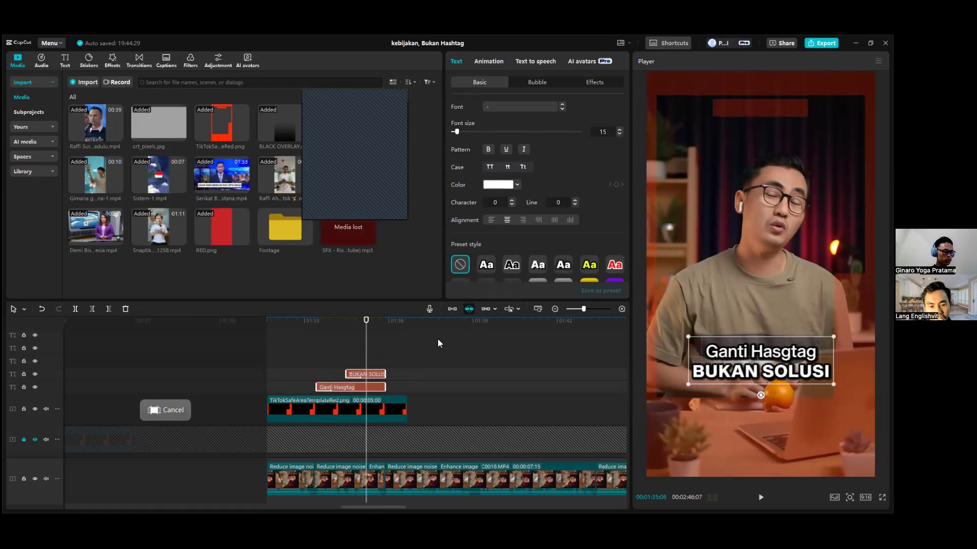
View the finished caption with its red bar at 00:00:08:07, then return to the copied section at 00:01:33:10.
click(372, 375)
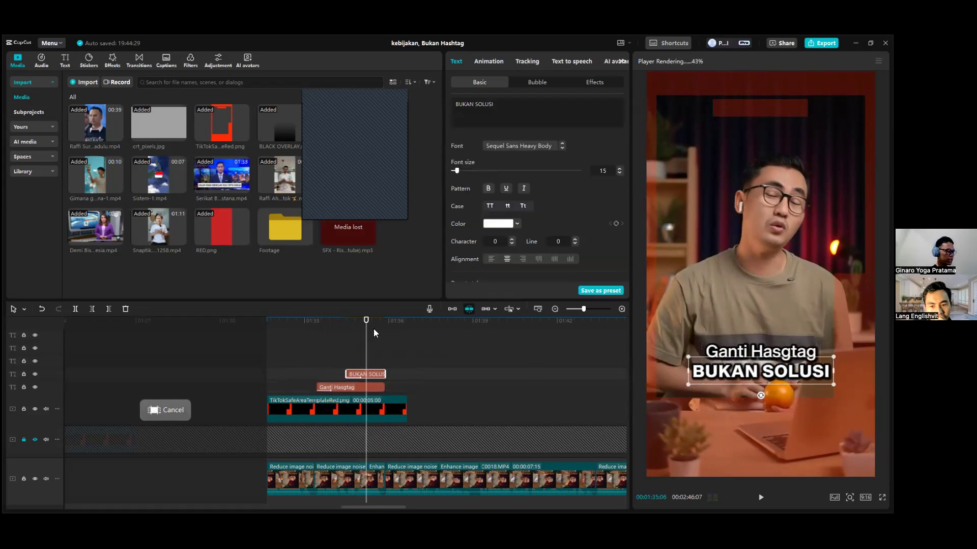
drag(343, 332, 313, 344)
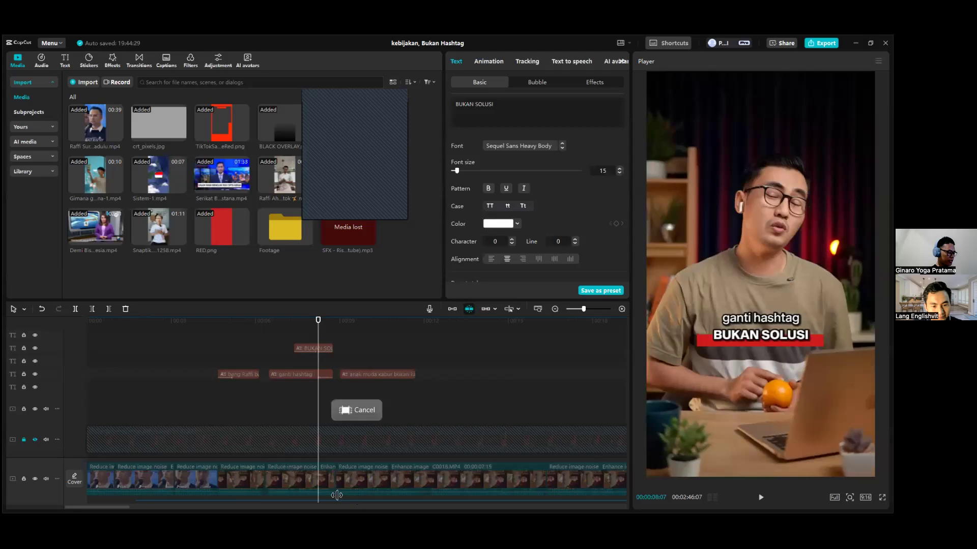
drag(112, 510, 392, 507)
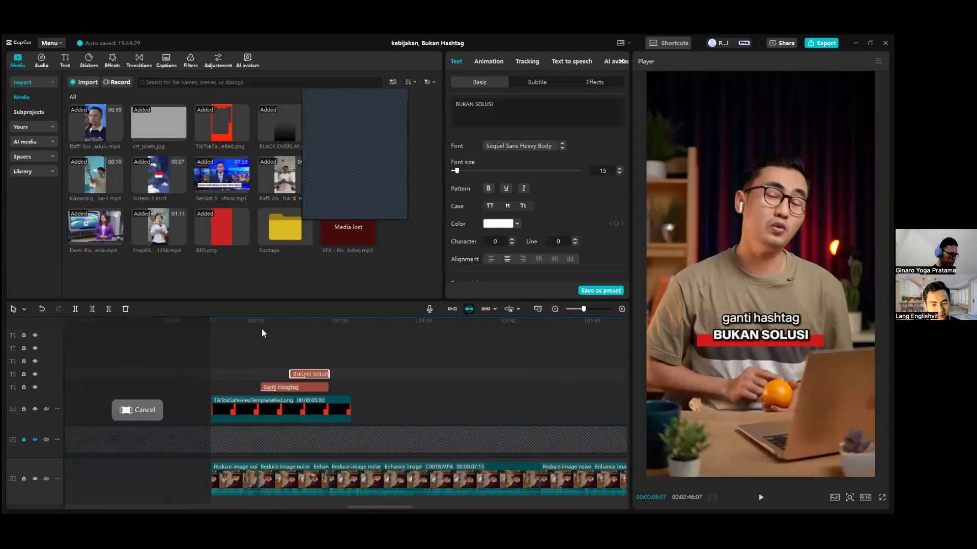
drag(266, 323, 258, 323)
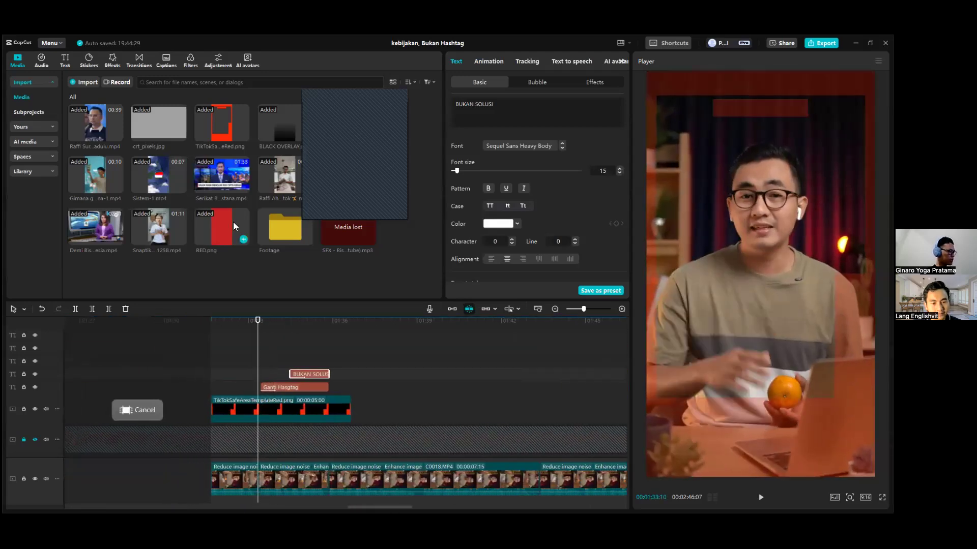
Add RED.png to the timeline directly beneath the captions and above the safe-area template, starting with the "Ganti Hasgtag" caption.
drag(373, 406, 373, 406)
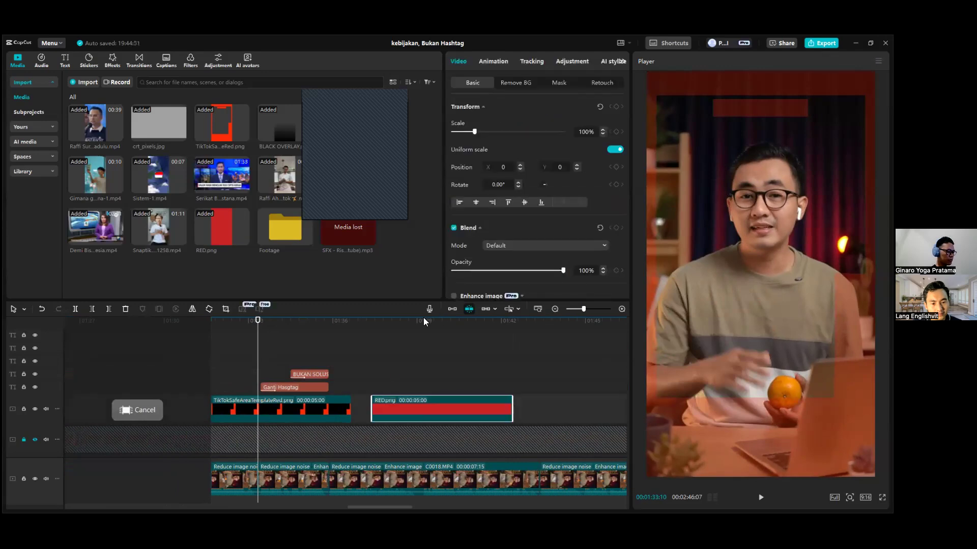
click(420, 321)
drag(426, 329, 445, 325)
drag(412, 413, 310, 395)
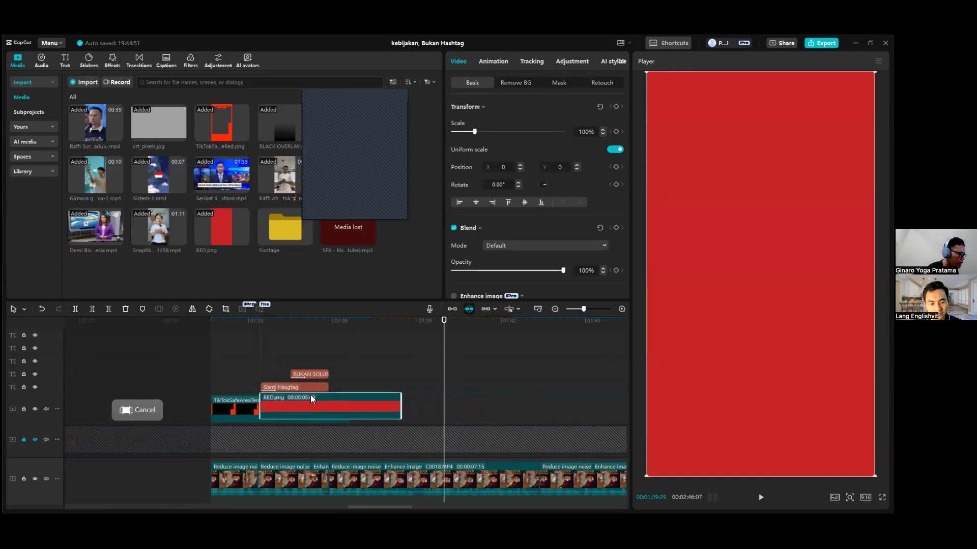
click(310, 325)
click(301, 326)
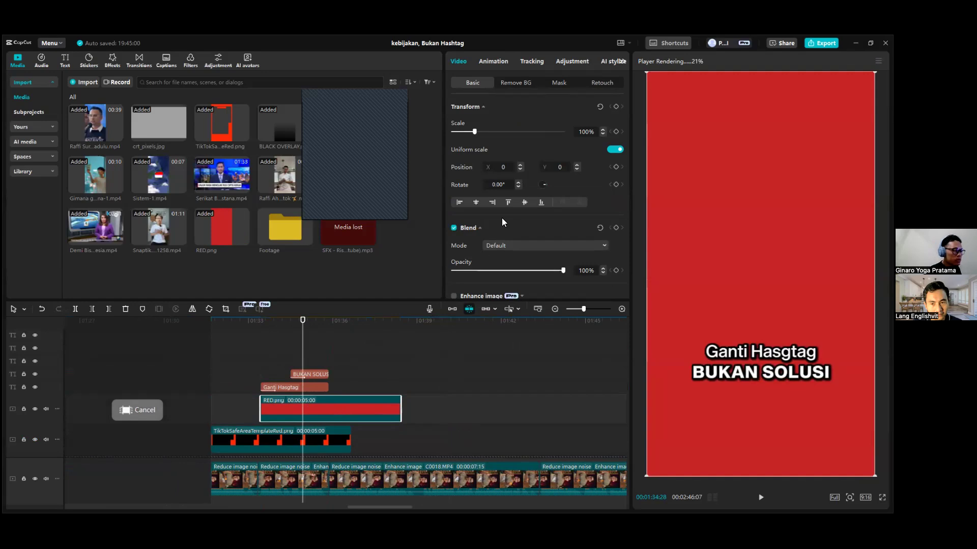
Add a Rectangle mask to RED.png and shape it into a narrow bar behind "BUKAN SOLUSI" at X 0, Y -489.
click(559, 83)
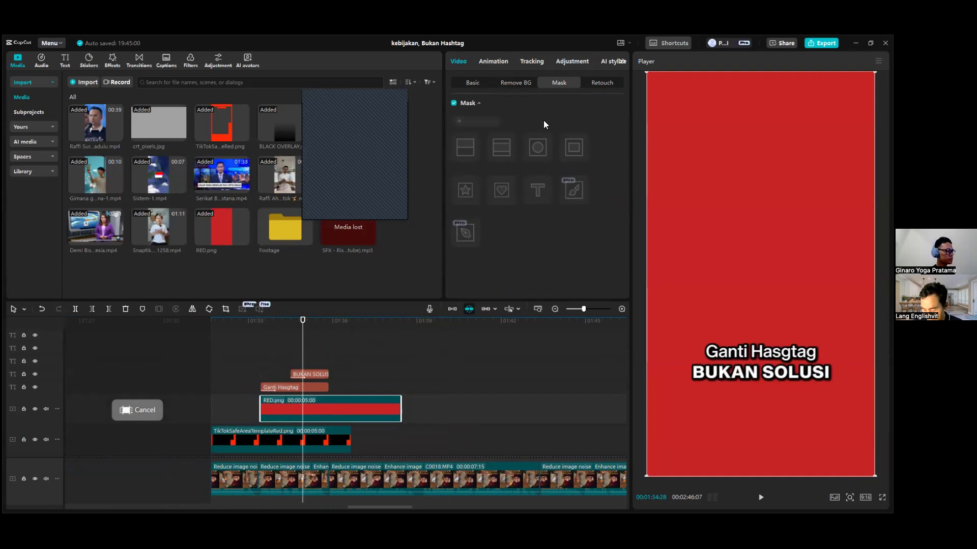
click(474, 123)
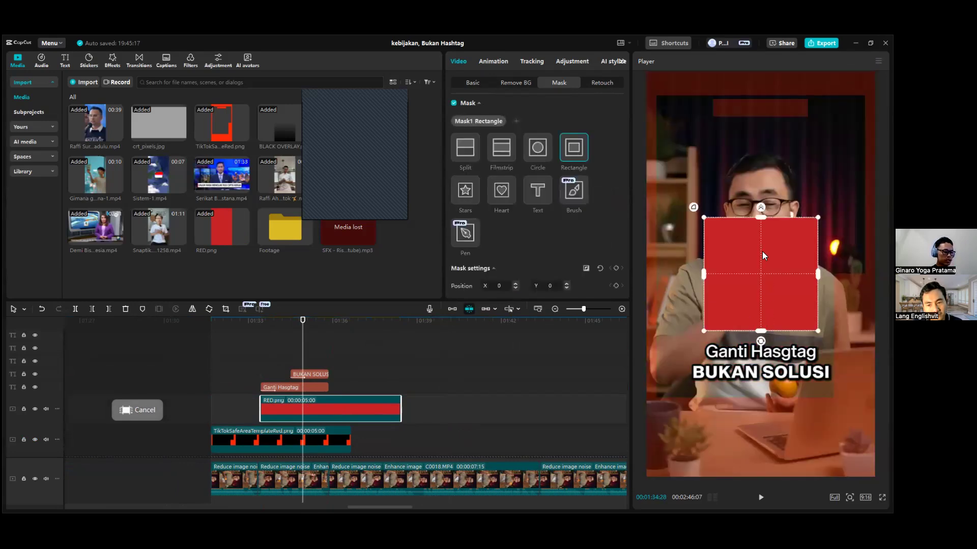
drag(762, 242, 774, 374)
drag(703, 377, 686, 378)
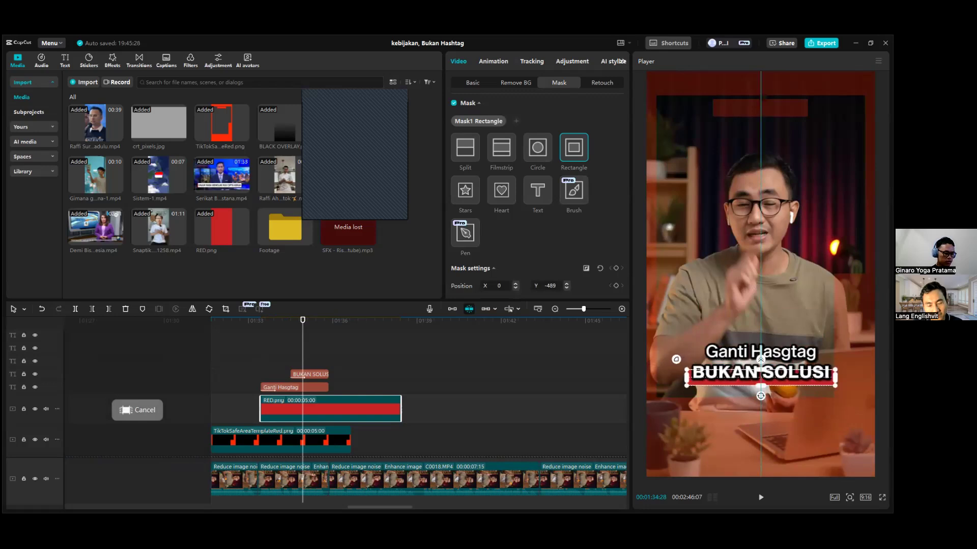
click(307, 362)
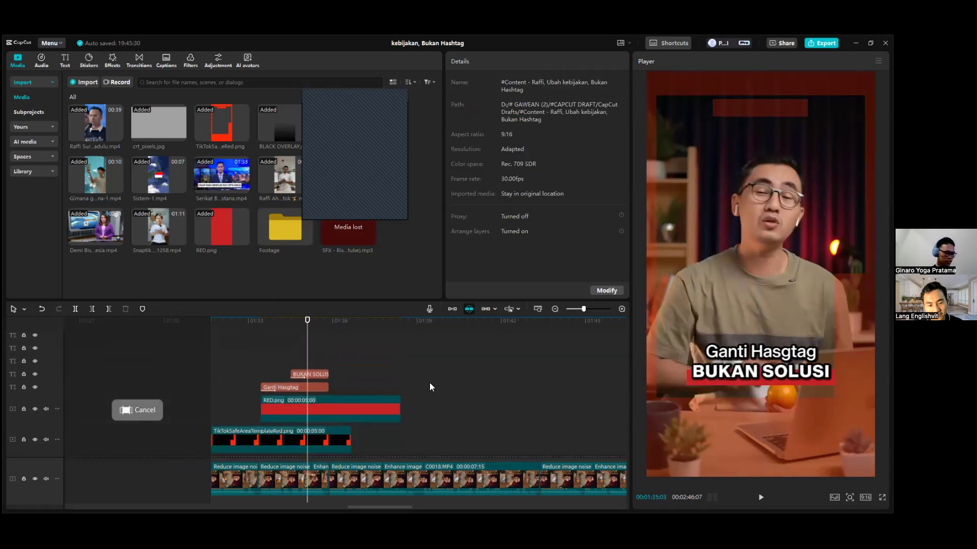
Trim RED.png to the span of the "BUKAN SOLUSI" caption, starting at 00:01:34:15 and ending where the captions end.
click(328, 330)
key(w)
click(344, 409)
key(w)
drag(328, 330, 296, 326)
click(298, 339)
click(297, 415)
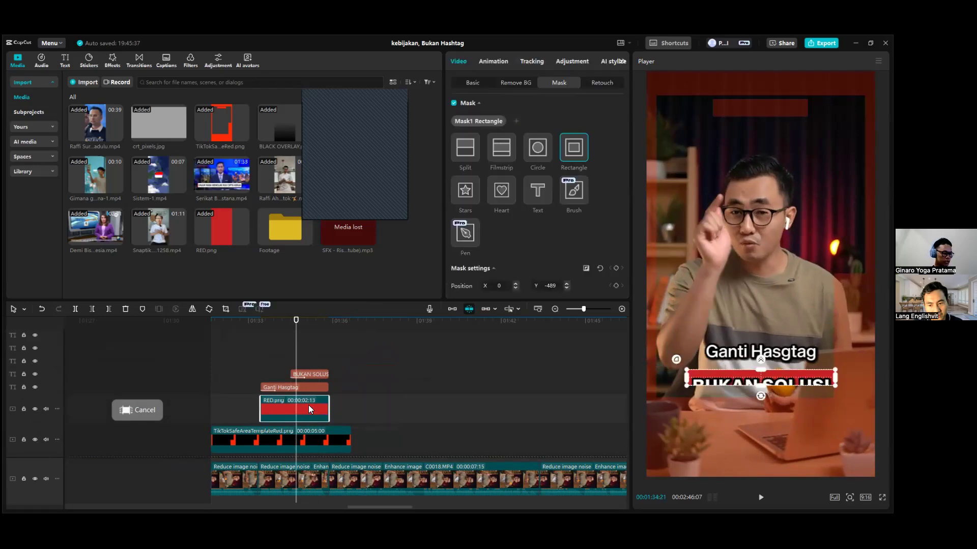
drag(306, 326, 291, 324)
drag(287, 419, 290, 418)
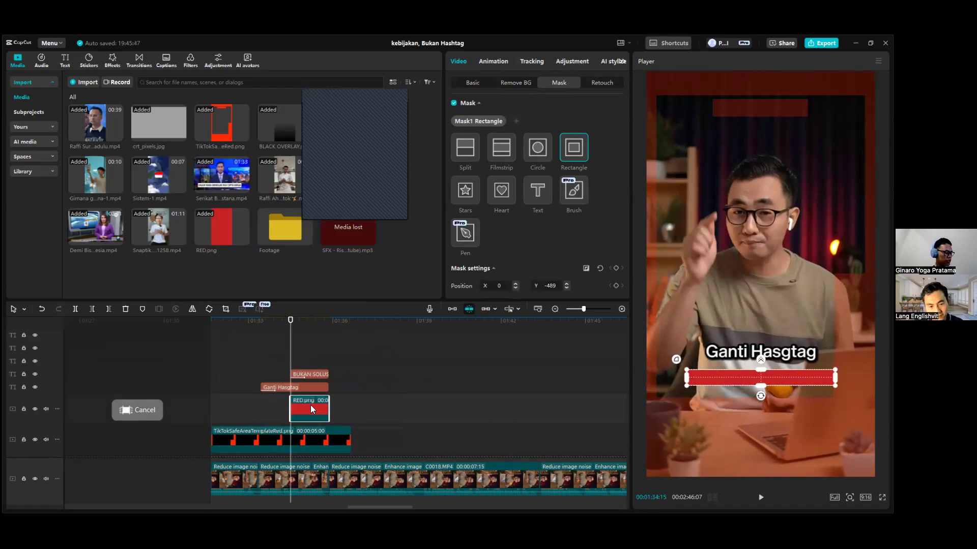
Convert the masked RED.png clip into a compound clip and select it.
drag(295, 324, 310, 325)
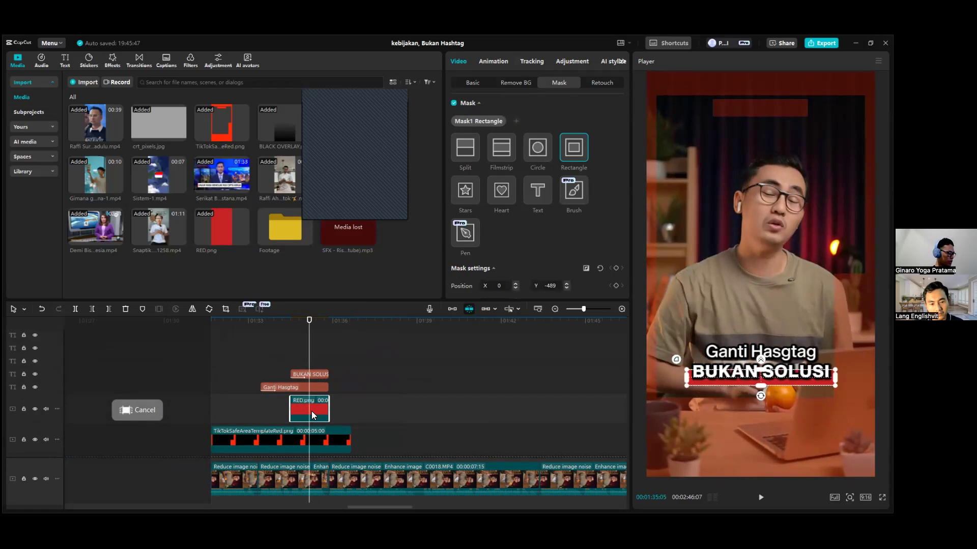
right_click(311, 415)
click(308, 417)
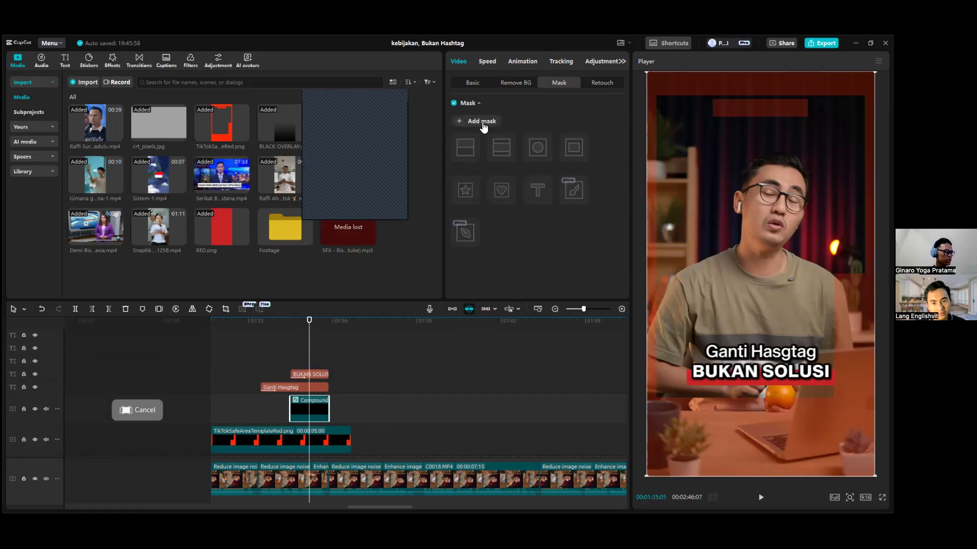
click(348, 397)
click(312, 406)
Add a Split mask to the compound clip, rotated to -90° and placed at X -381, Y -230 to hide the bar.
scroll(311, 406, up, 4)
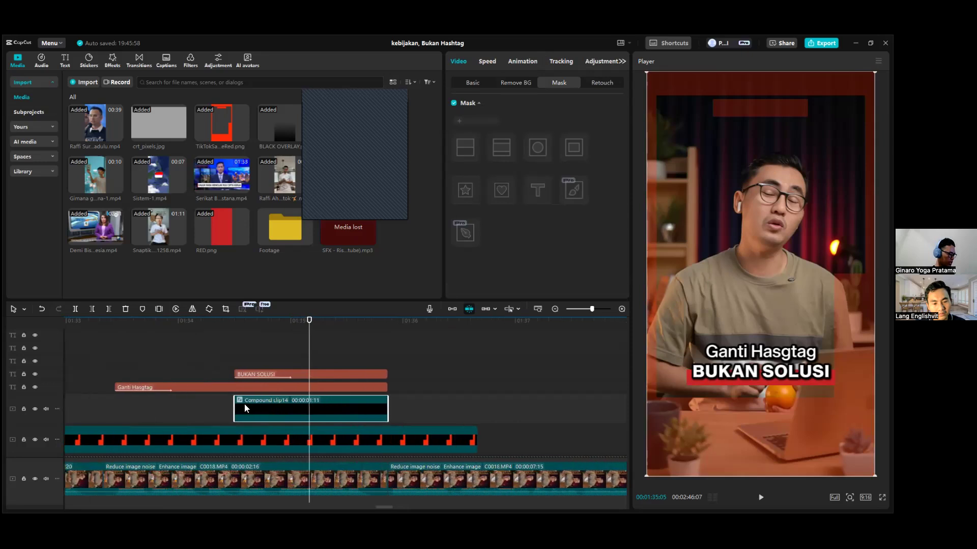
scroll(274, 407, up, 1)
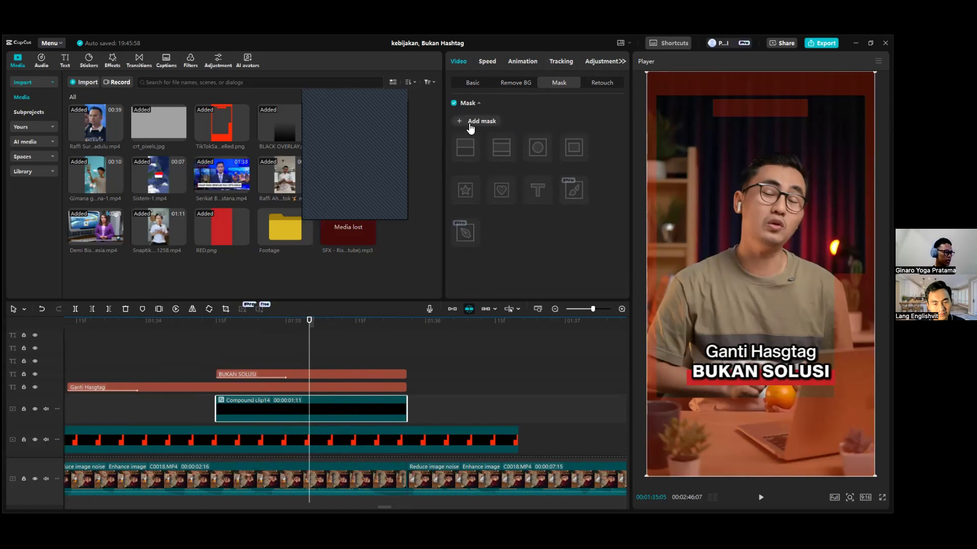
click(471, 125)
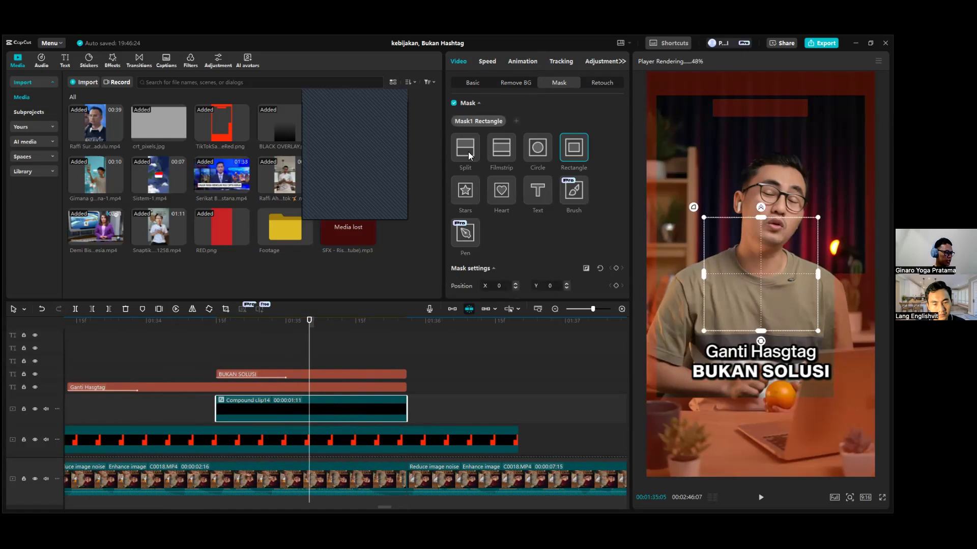
click(468, 152)
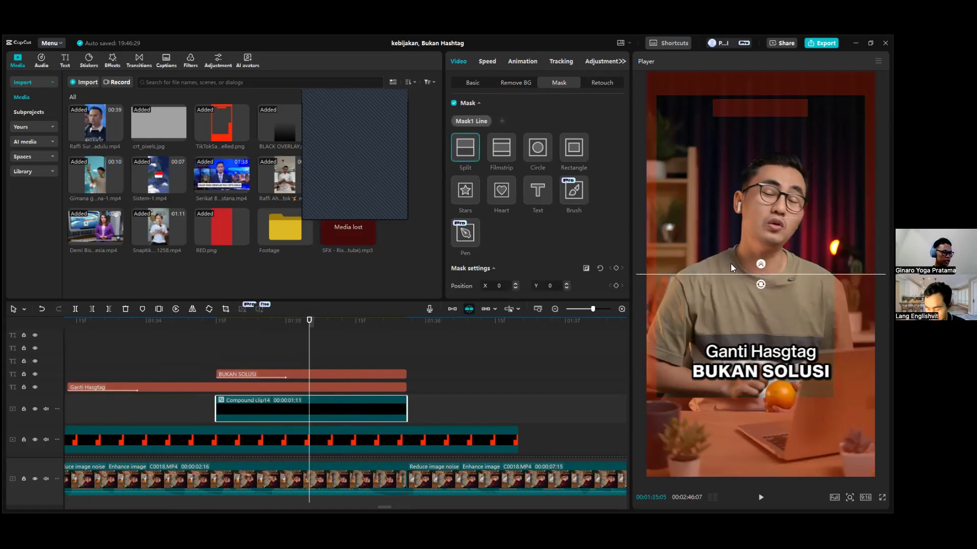
drag(751, 275, 680, 299)
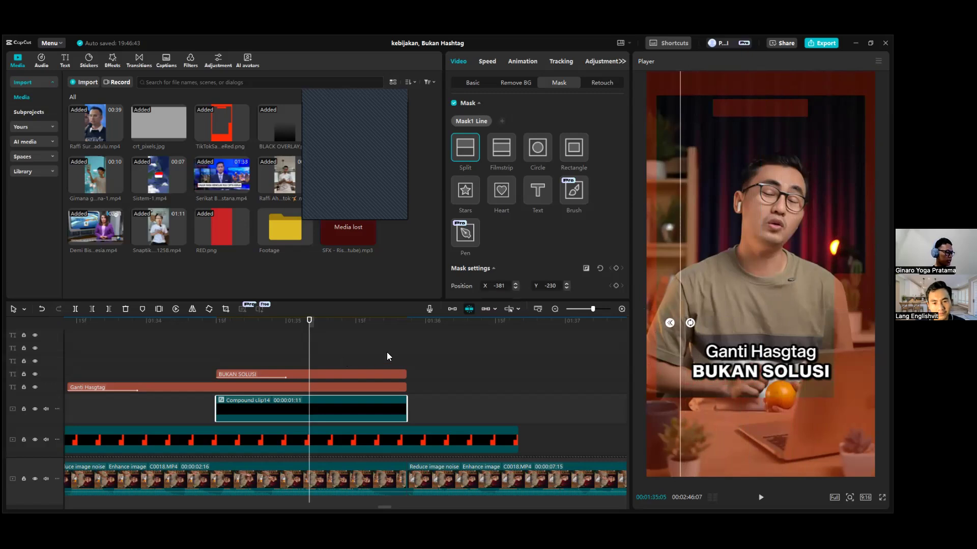
Add keyframes for all mask settings at the compound clip's start, 00:01:34:15.
drag(310, 322, 216, 329)
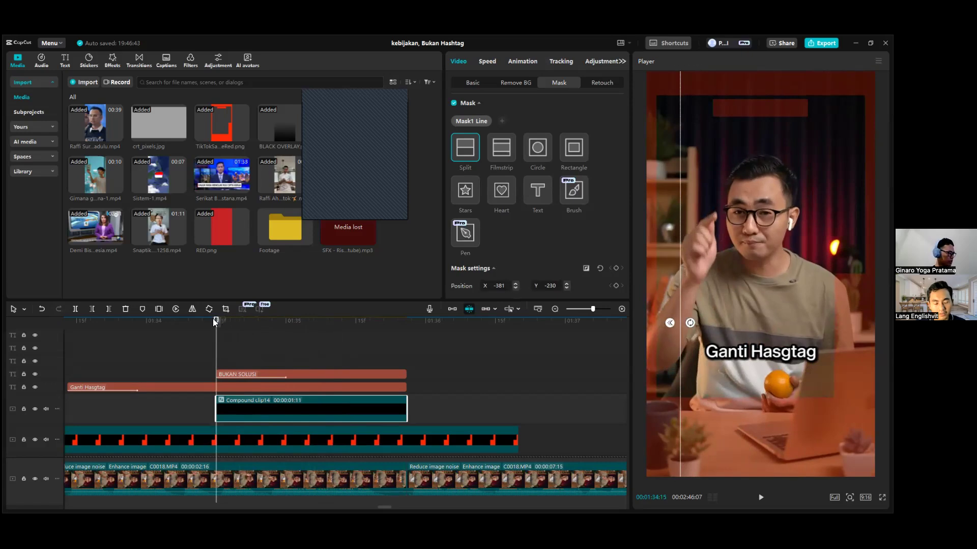
mouse_move(216, 328)
mouse_down()
mouse_move(225, 328)
mouse_move(215, 329)
mouse_up()
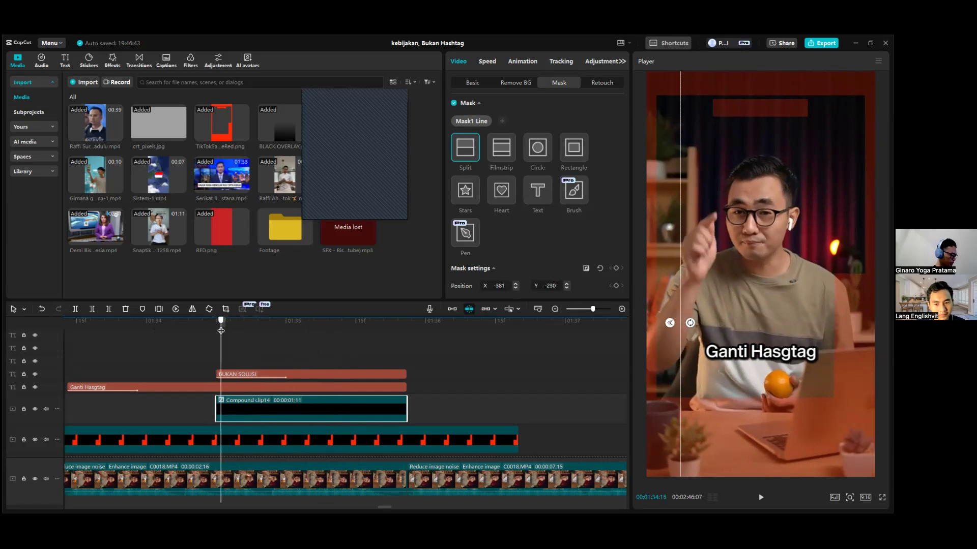
scroll(548, 210, down, 1)
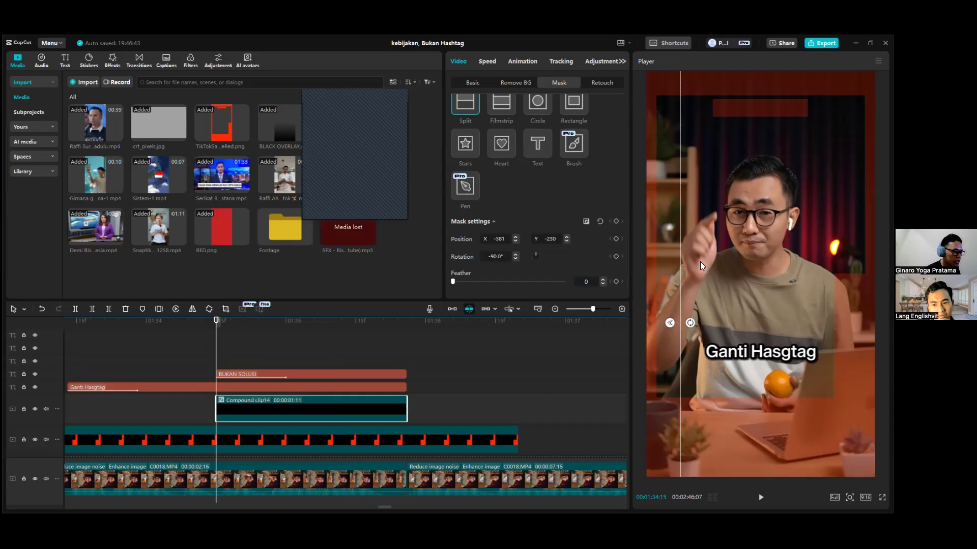
scroll(243, 429, down, 2)
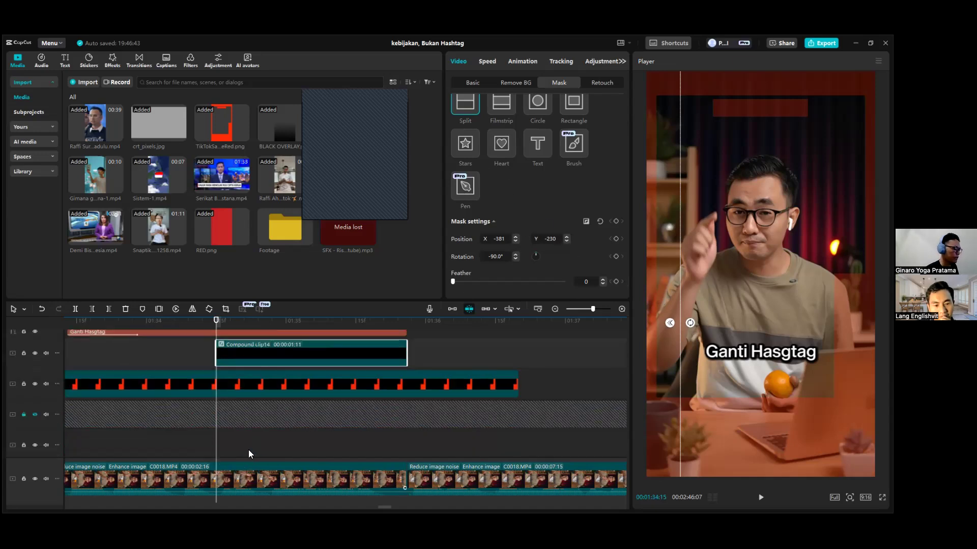
scroll(279, 366, up, 1)
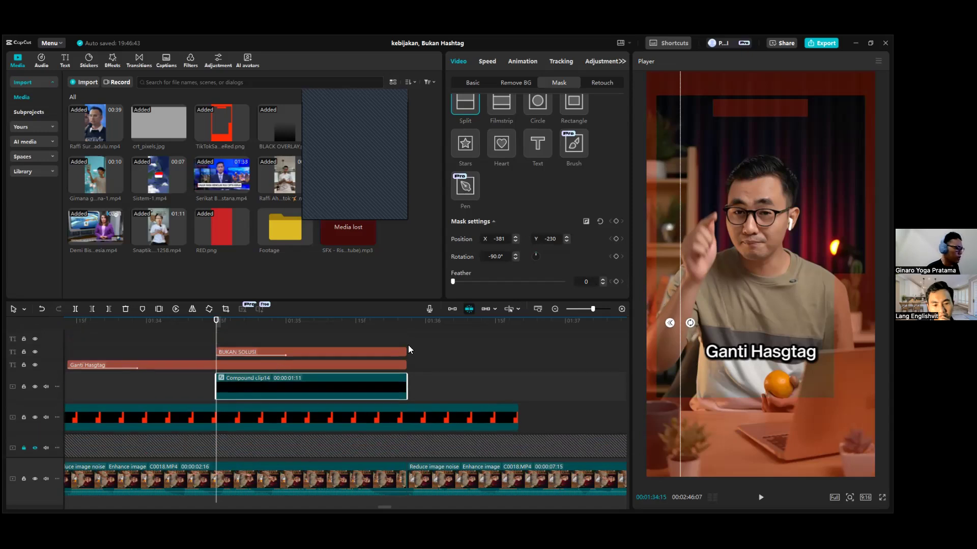
click(616, 222)
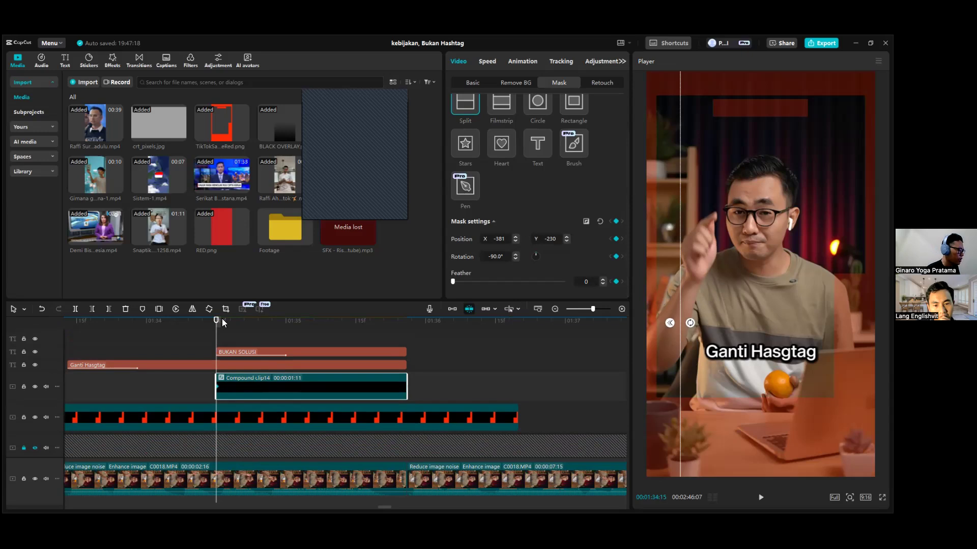
Add mask keyframes at 00:01:35:11 and move the Split mask to X 388, Y -285 to reveal the whole bar.
drag(216, 321, 338, 335)
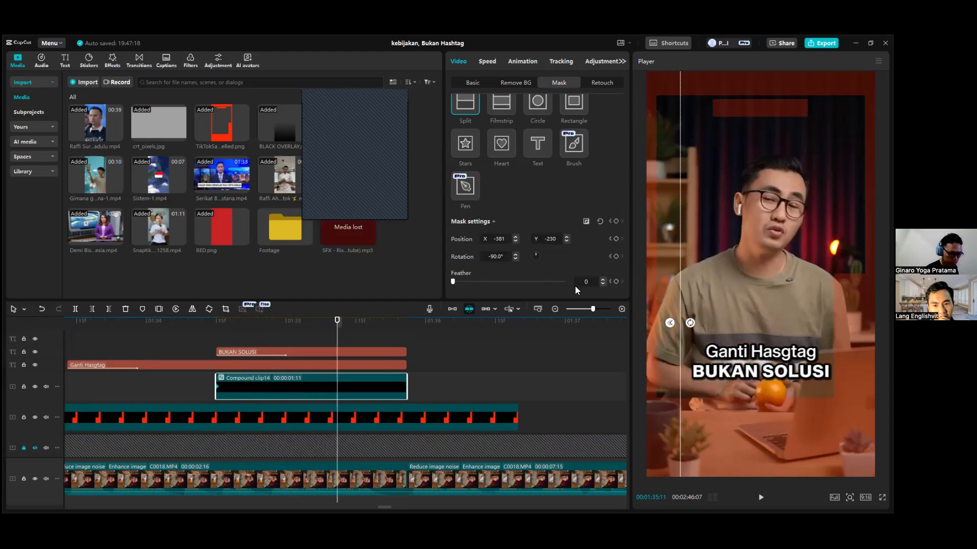
click(616, 222)
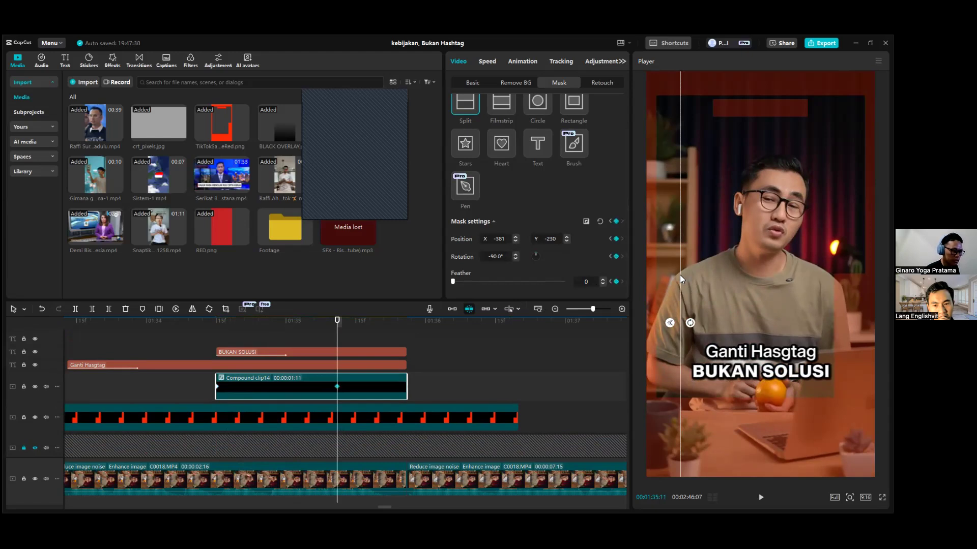
drag(679, 279, 843, 279)
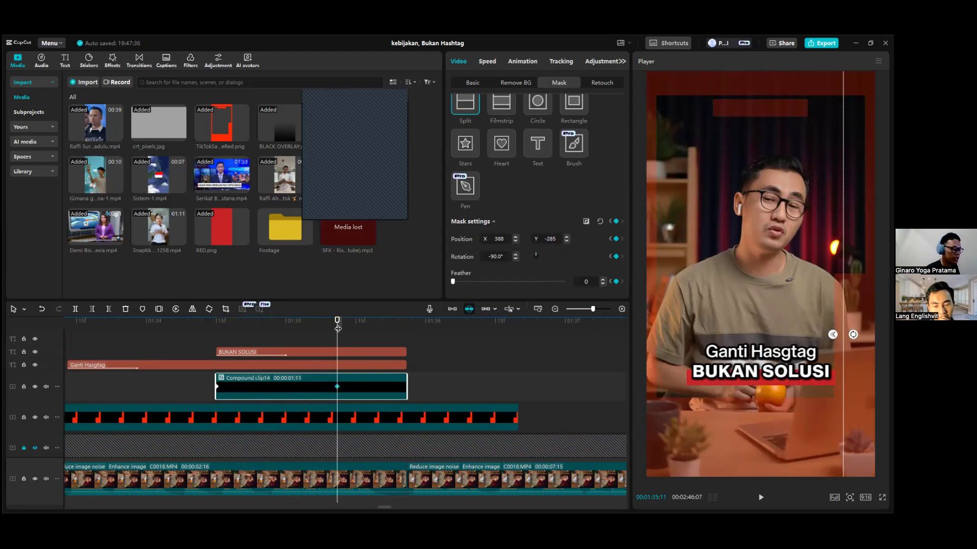
Deselect the compound clip and play the red bar's reveal animation from the clip's start.
drag(337, 329, 216, 338)
click(202, 341)
key(space)
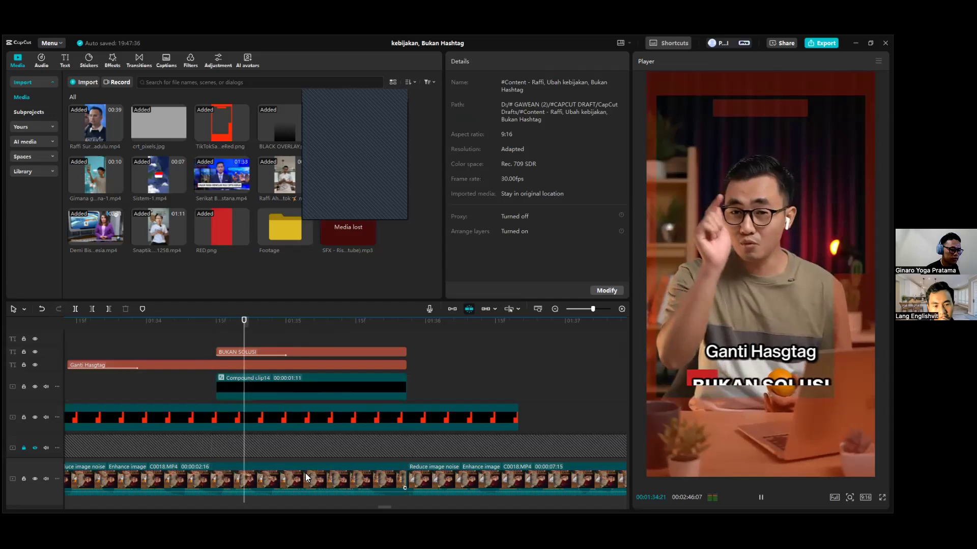
key(space)
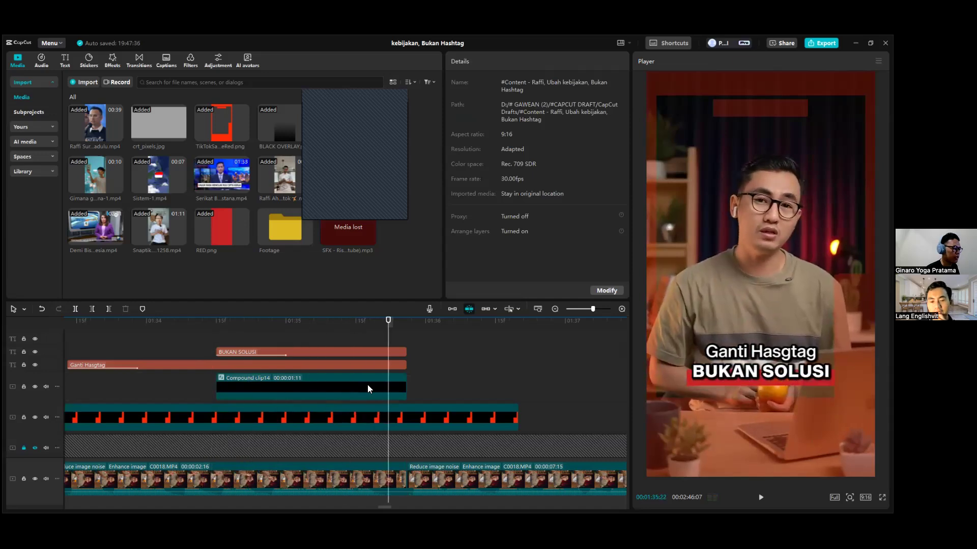
Try moving the compound clip's Split mask inward at the 00:01:35:11 keyframe so it cuts off part of the red bar, and undo the move.
click(342, 386)
click(319, 330)
drag(324, 333, 336, 340)
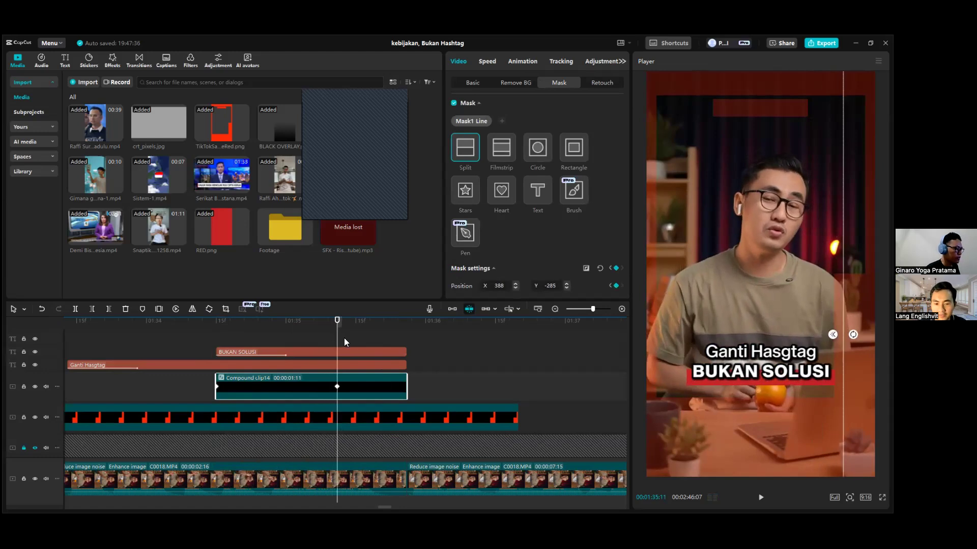
drag(830, 285, 766, 190)
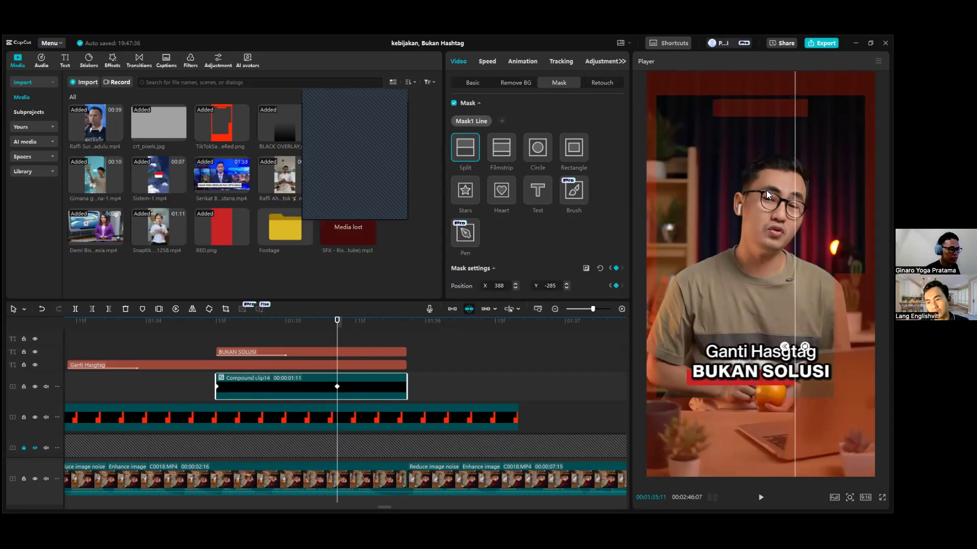
key(ctrl+z)
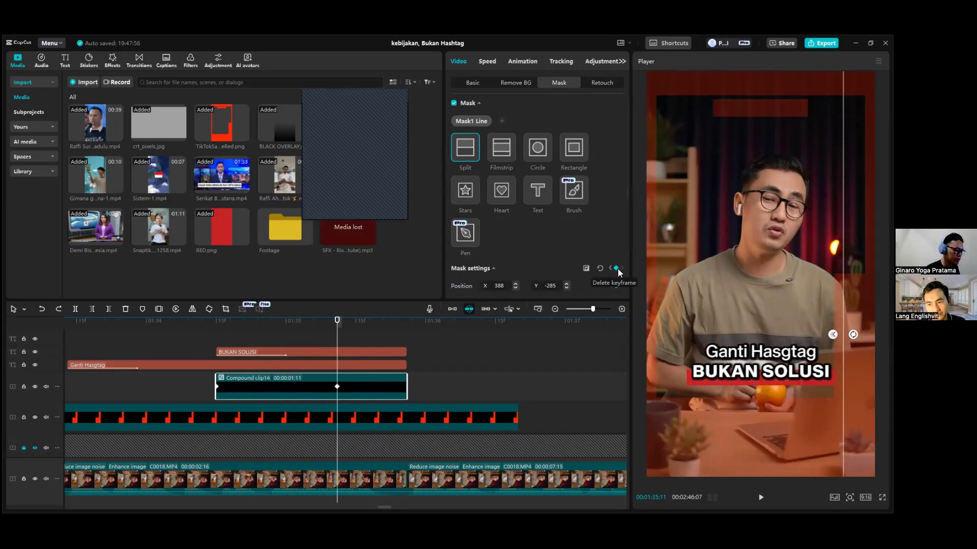
Review the keyframed mask settings of the compound clip and play the bar's reveal from near the clip's start.
scroll(605, 221, down, 1)
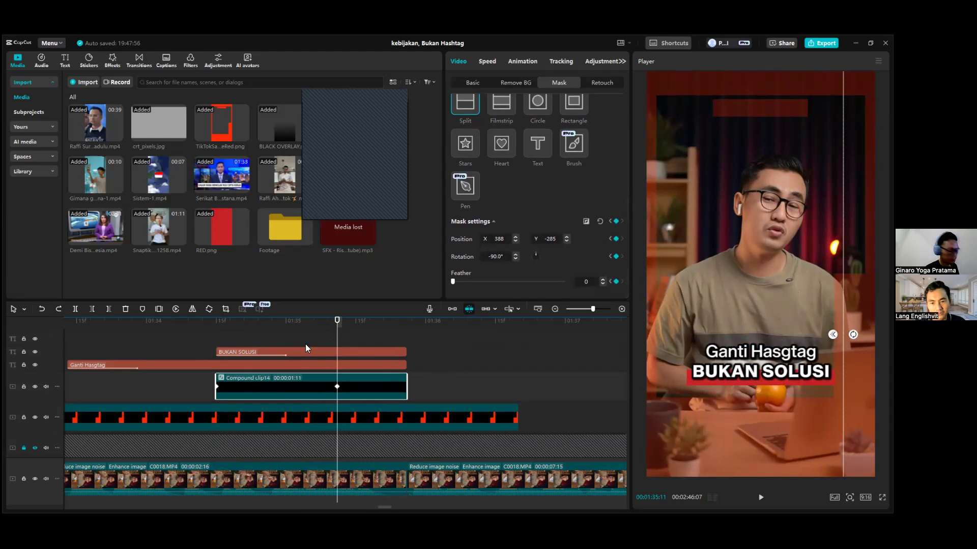
drag(306, 328, 215, 350)
click(207, 341)
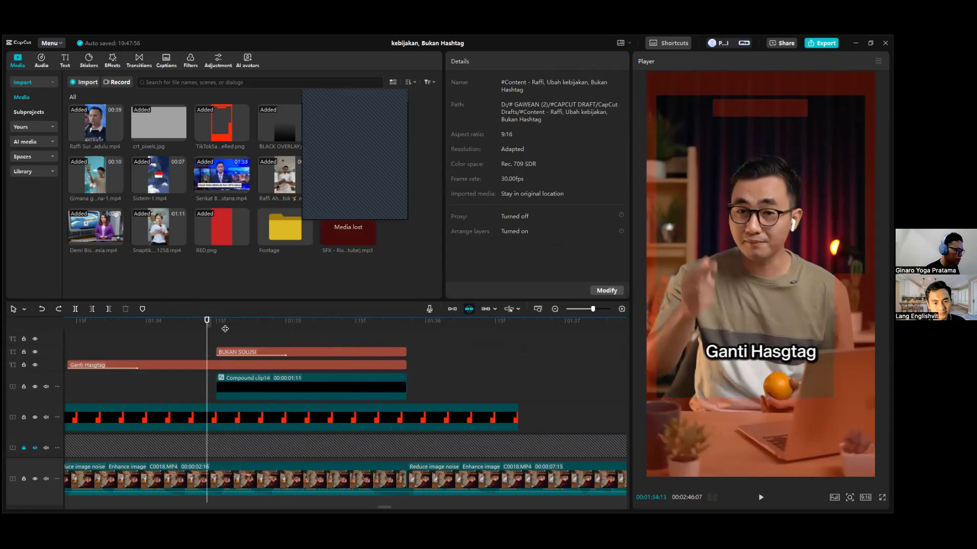
click(225, 322)
click(311, 388)
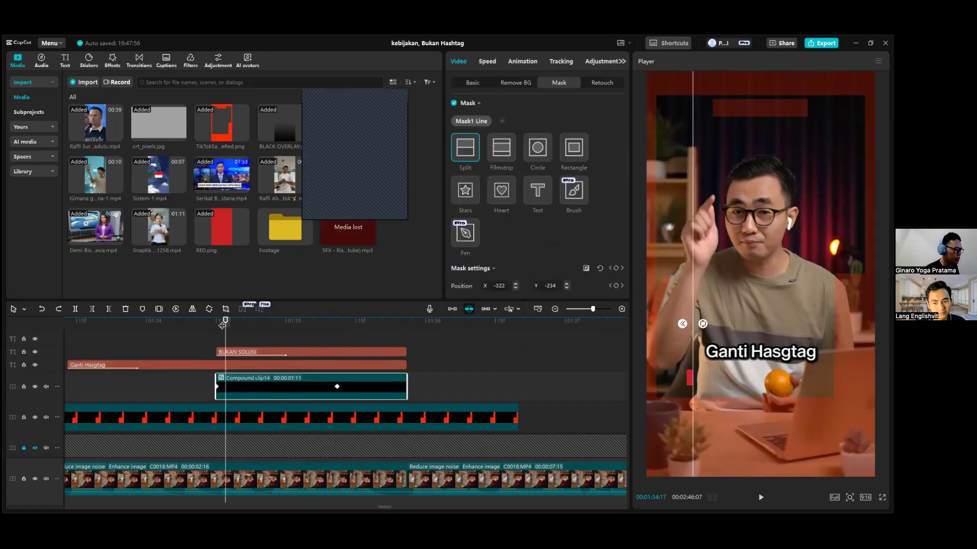
key(space)
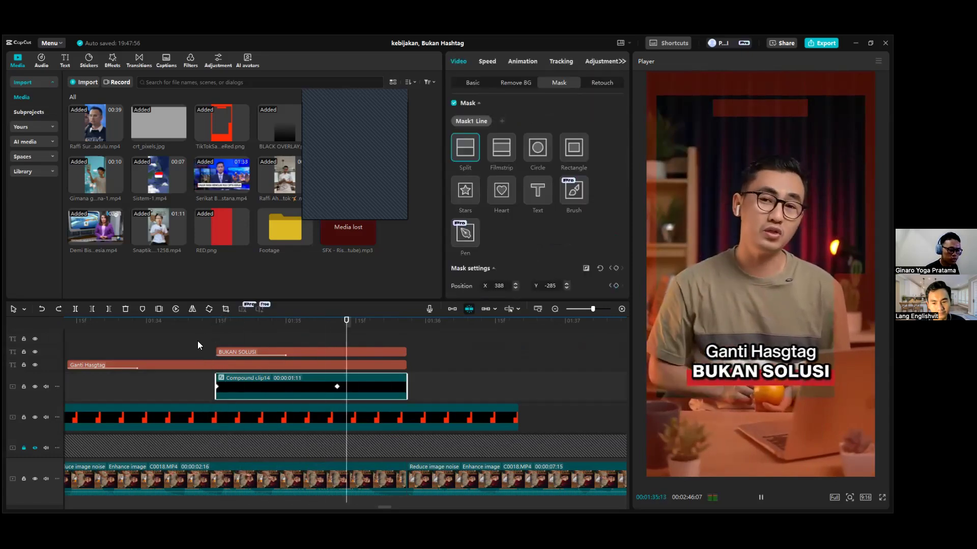
Try the Quad Out preset curve on the compound clip's second mask keyframe and settle on Quad Ease.
drag(347, 320, 327, 321)
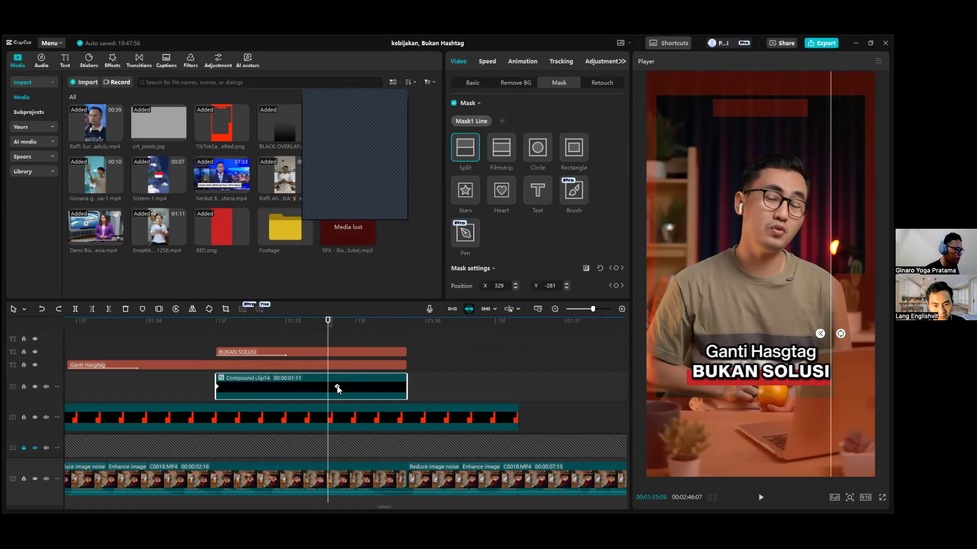
right_click(337, 386)
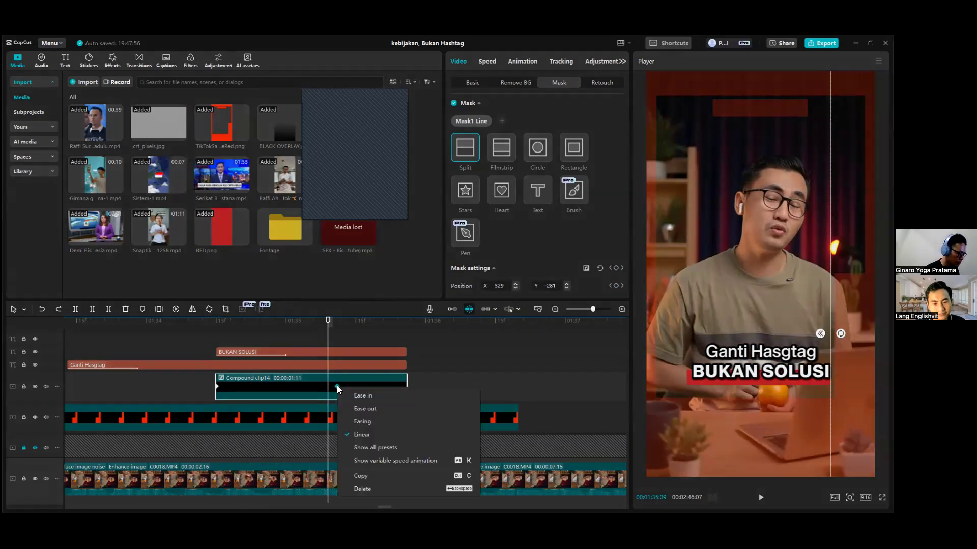
click(366, 447)
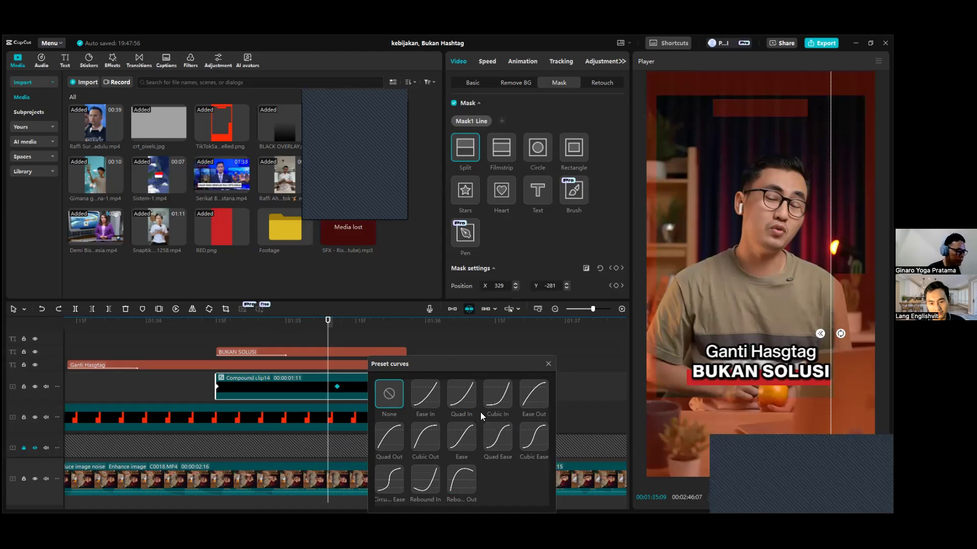
click(396, 437)
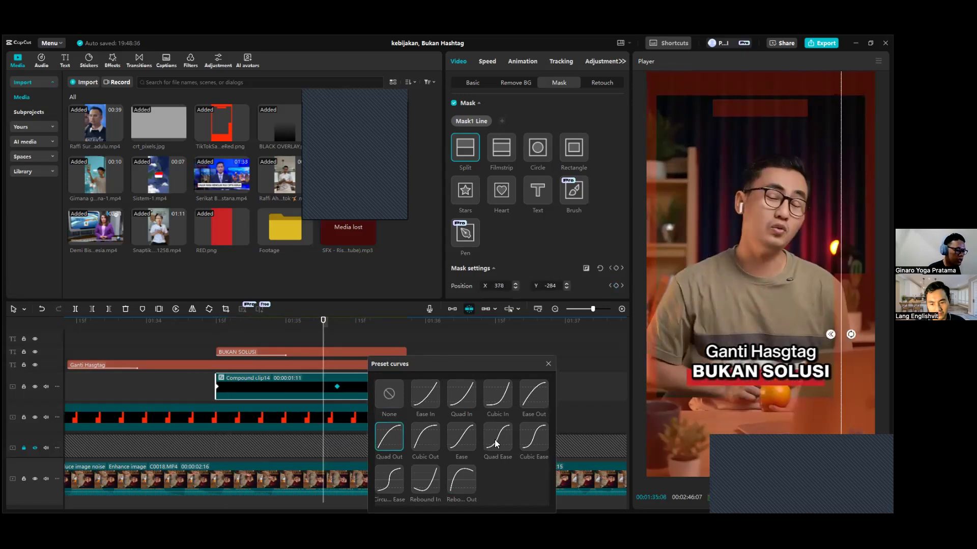
click(495, 439)
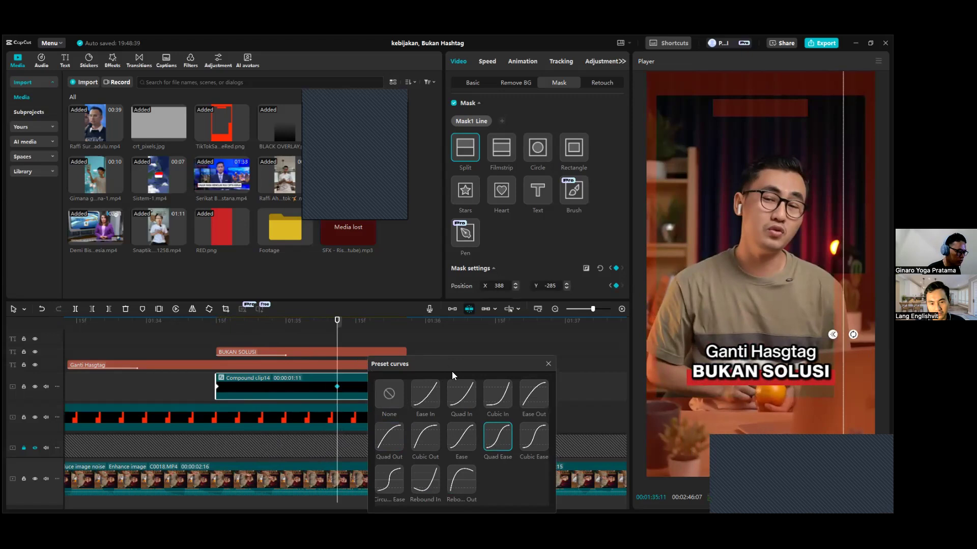
click(497, 435)
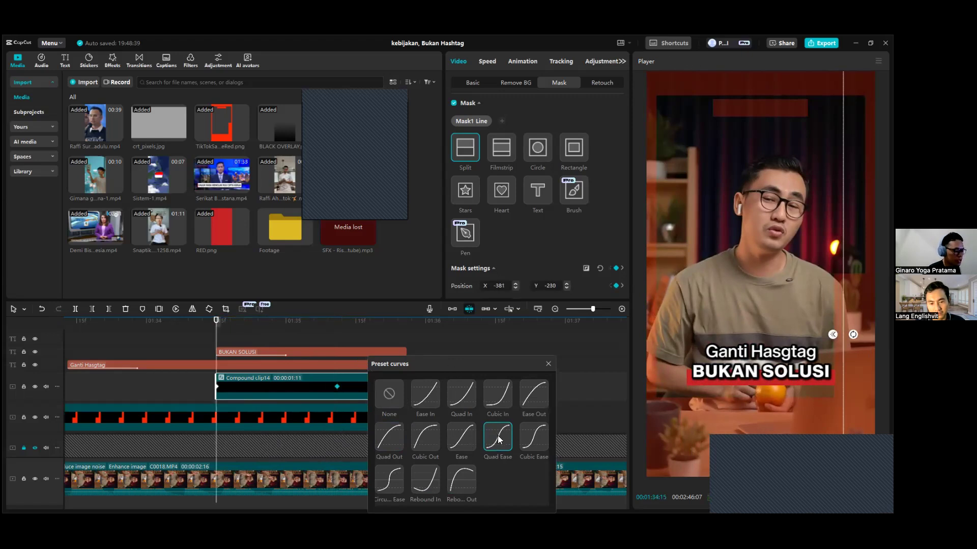
click(543, 367)
Play the eased red bar reveal twice from the compound clip's start at 00:01:34:15.
click(217, 332)
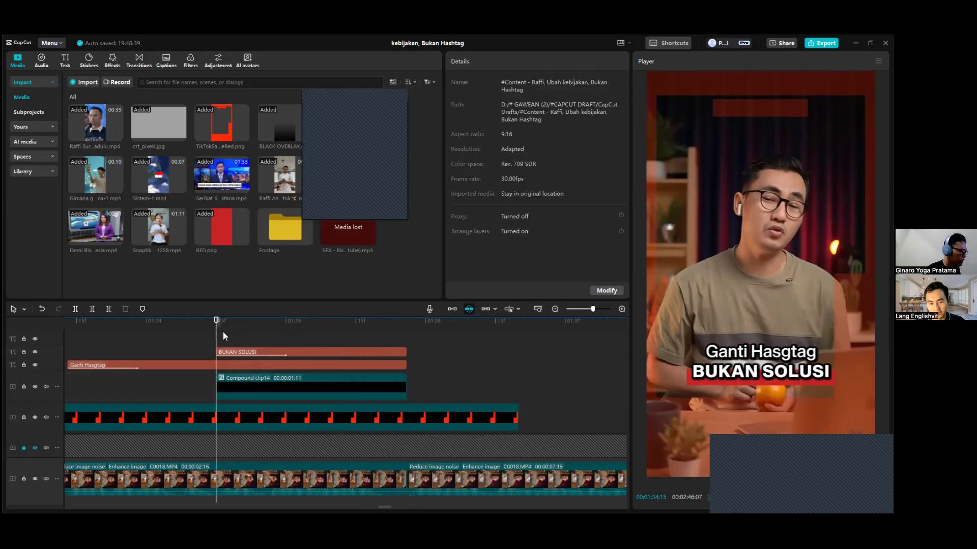
key(space)
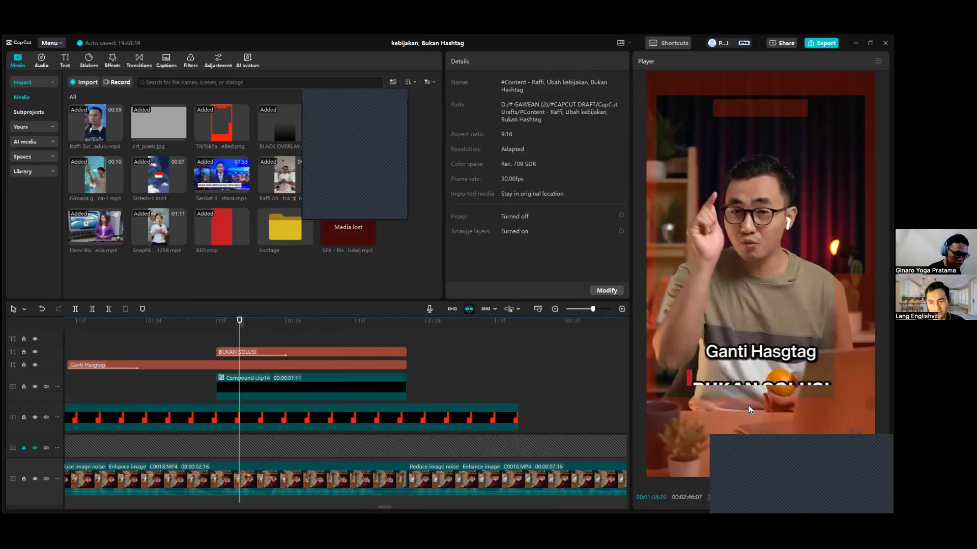
click(215, 341)
key(space)
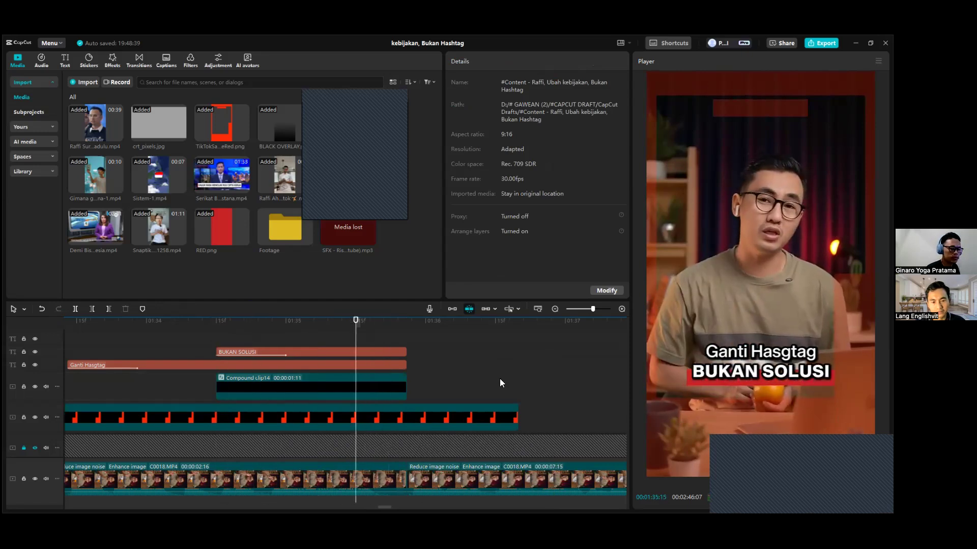
Play the whole caption sequence from just before the Ganti Hasgtag caption through the end of BUKAN SOLUSI.
scroll(393, 377, down, 2)
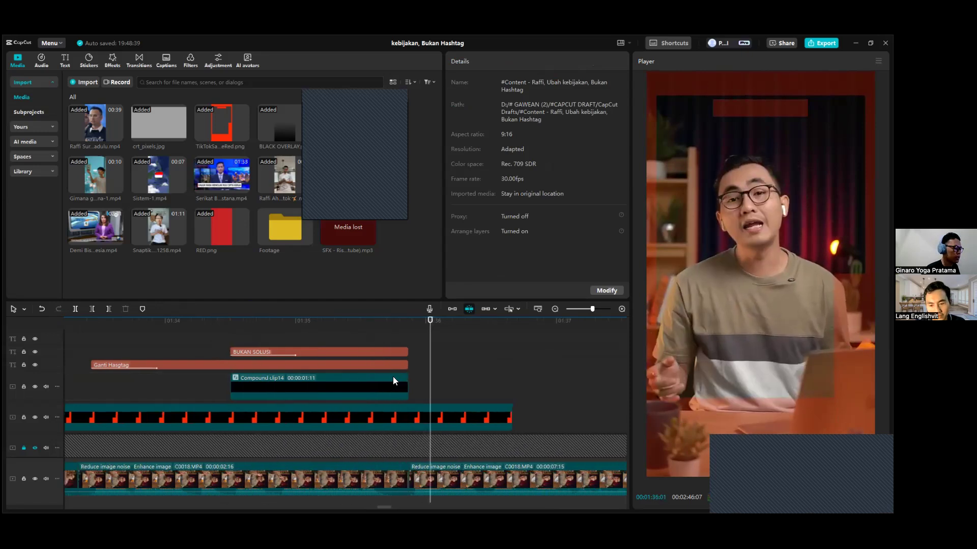
click(206, 328)
scroll(242, 373, down, 1)
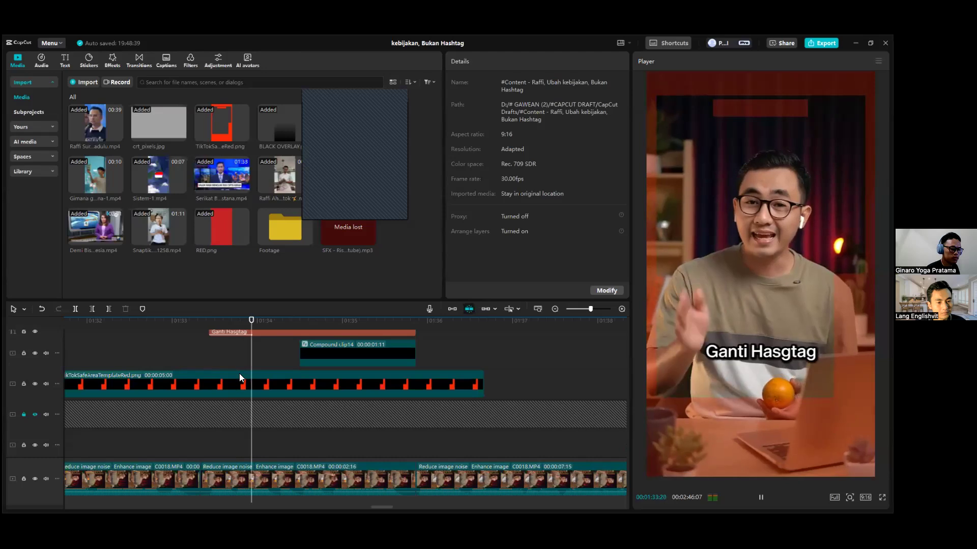
key(space)
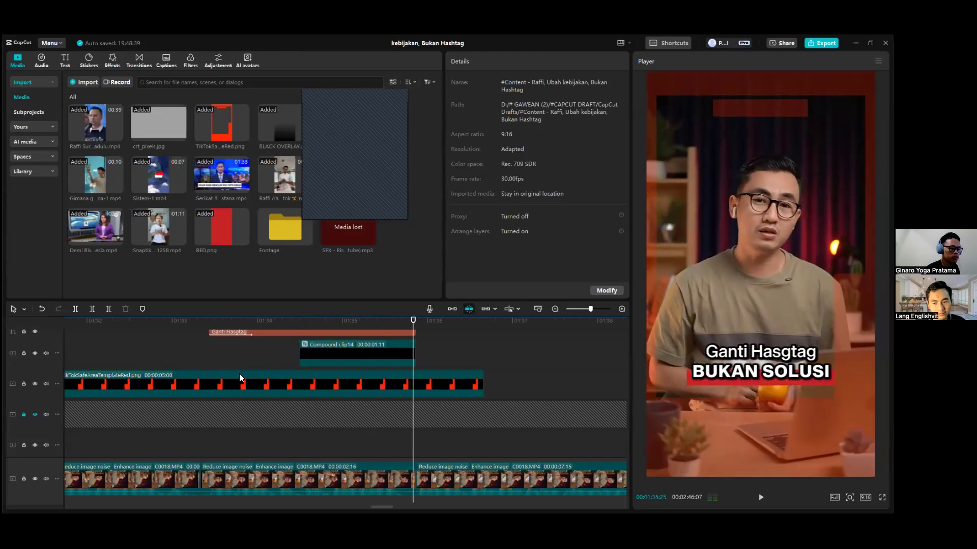
Place the playhead at the start of the Ganti Hasgtag caption, 00:01:33:13, and bring the tracks below the captions into view.
click(210, 361)
scroll(294, 398, up, 3)
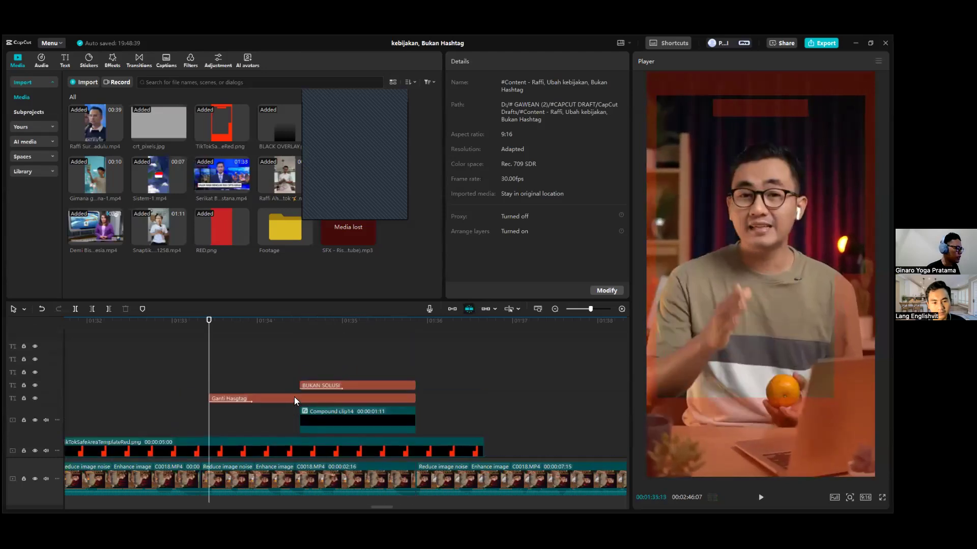
scroll(292, 400, down, 2)
scroll(291, 398, down, 3)
scroll(294, 390, up, 3)
scroll(296, 390, down, 1)
scroll(296, 391, up, 3)
scroll(294, 389, down, 2)
drag(217, 323, 208, 326)
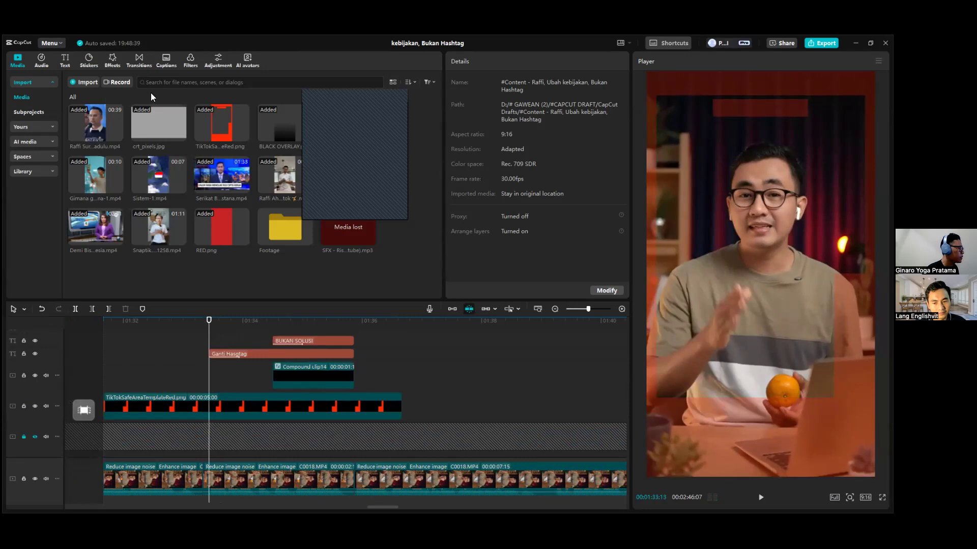
scroll(294, 349, down, 2)
scroll(253, 344, up, 1)
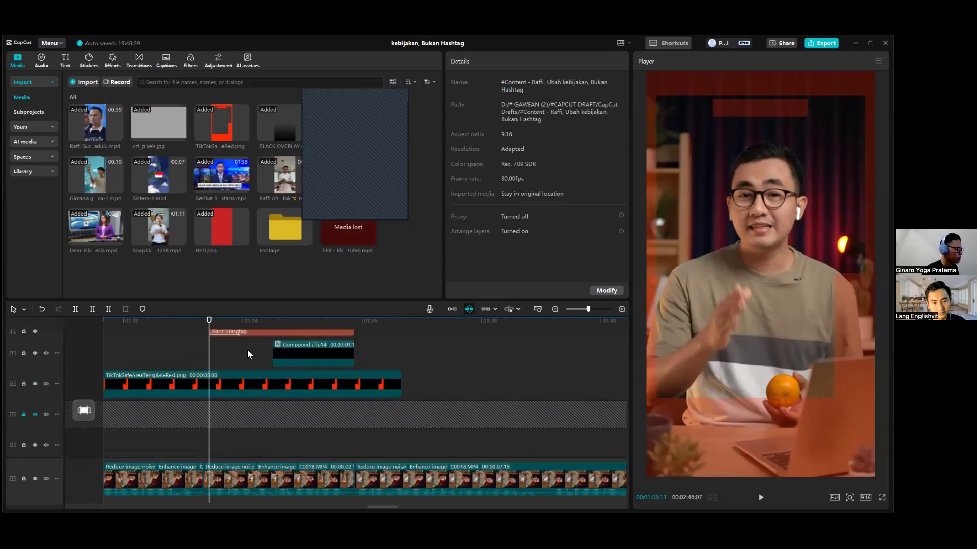
Open the sound effects library and set its licence filter to Commercial.
click(39, 55)
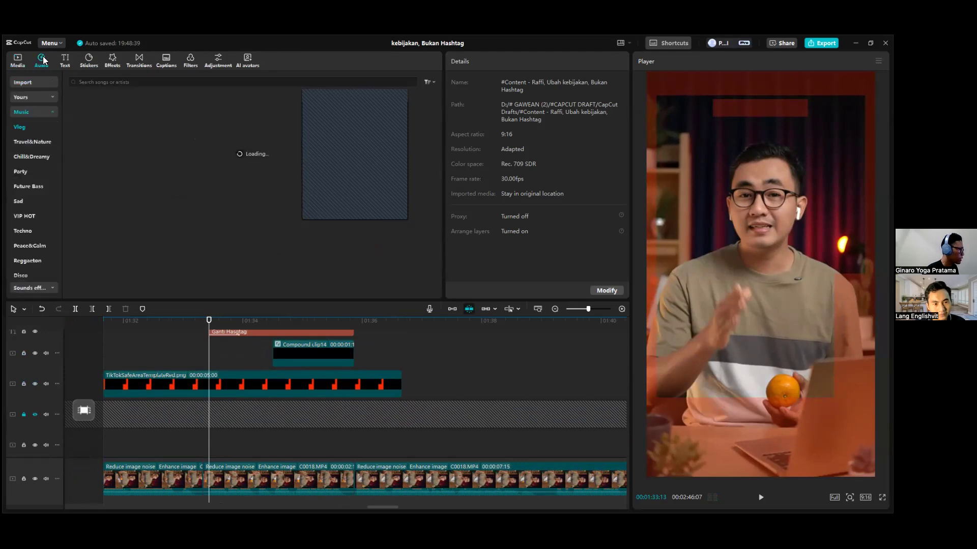
click(40, 114)
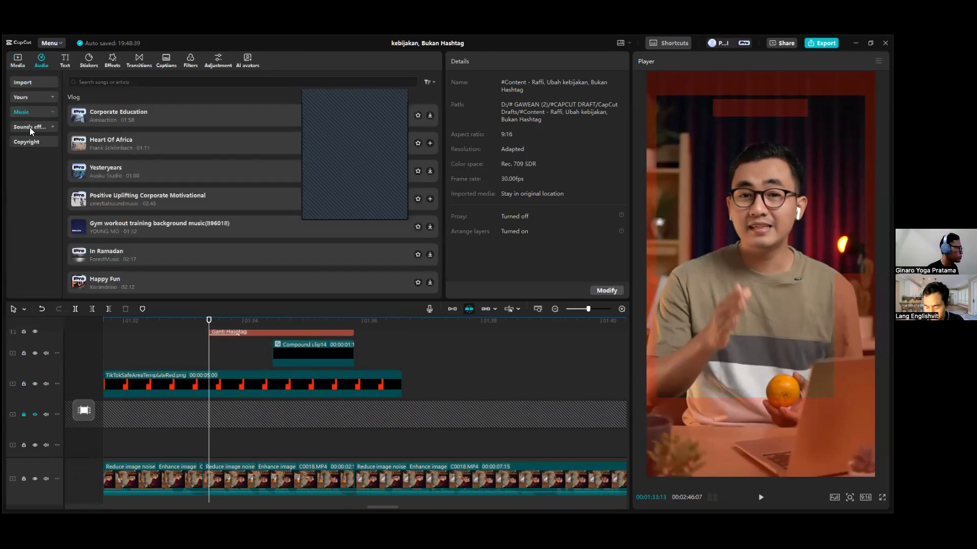
click(29, 127)
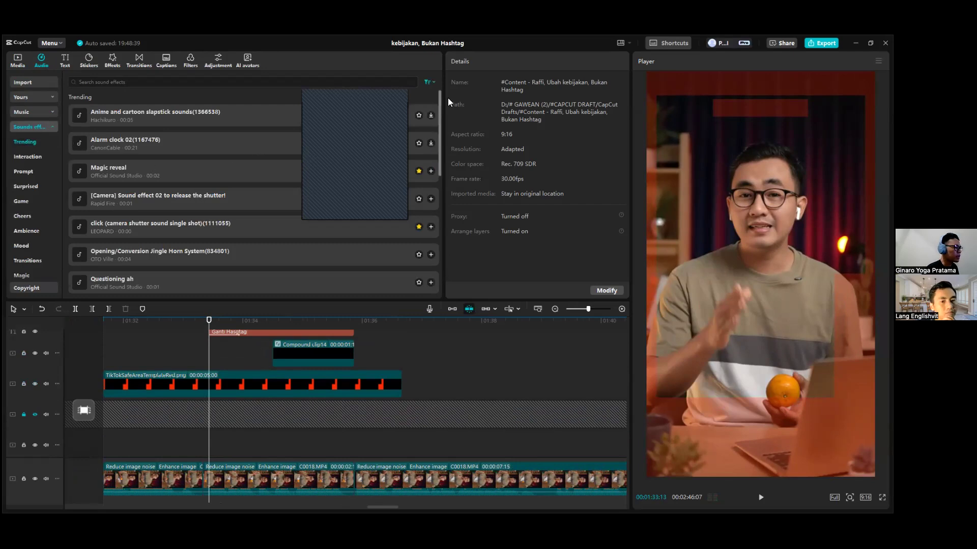
click(429, 82)
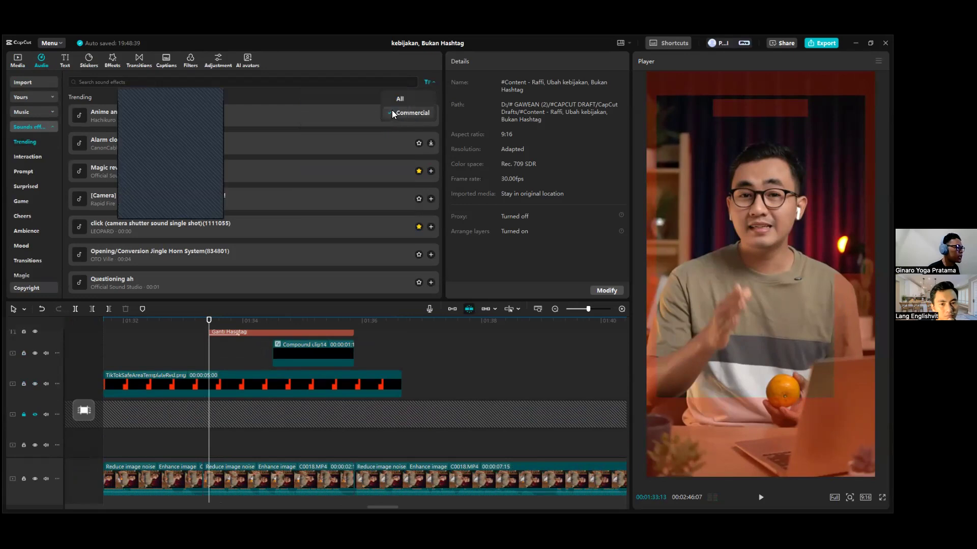
click(416, 111)
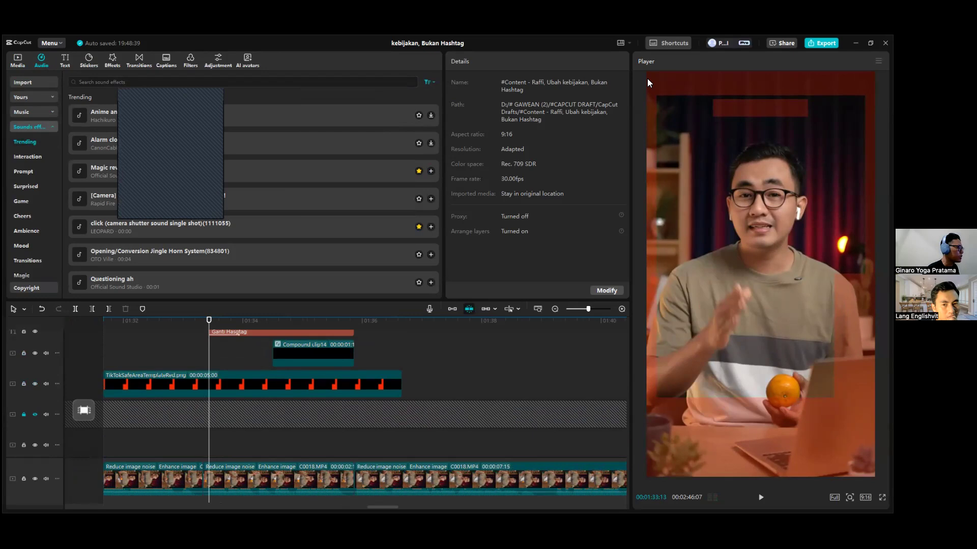
click(429, 82)
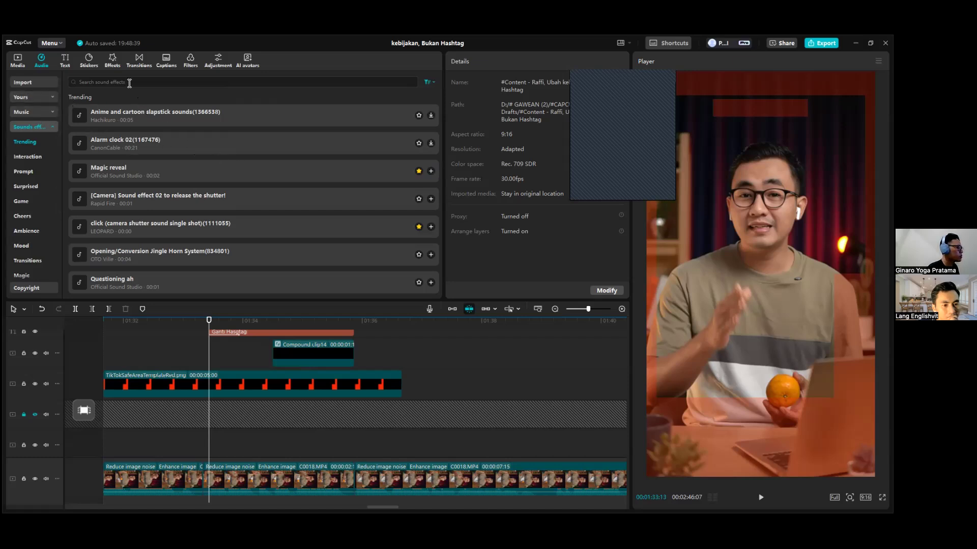
Search the sound effects library for Swoosh.
click(150, 80)
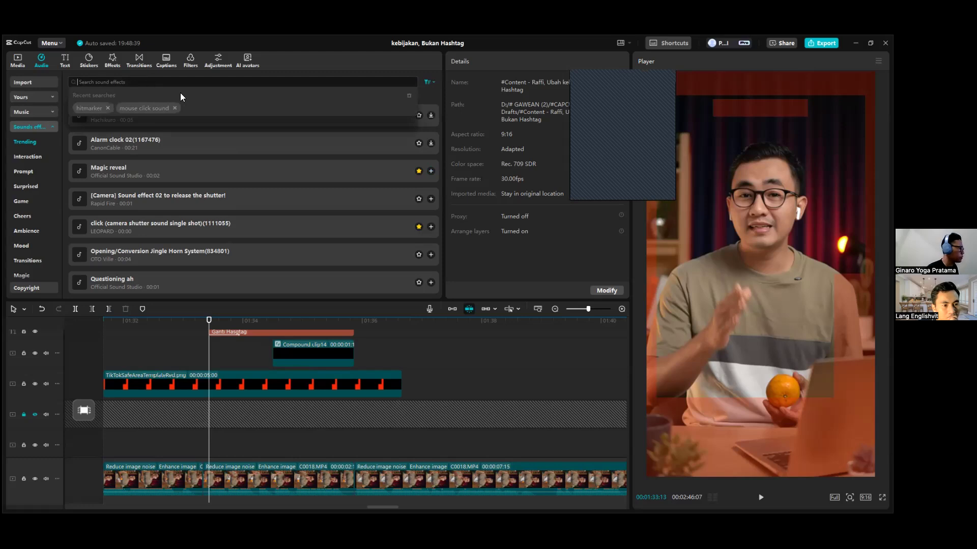
text(osh)
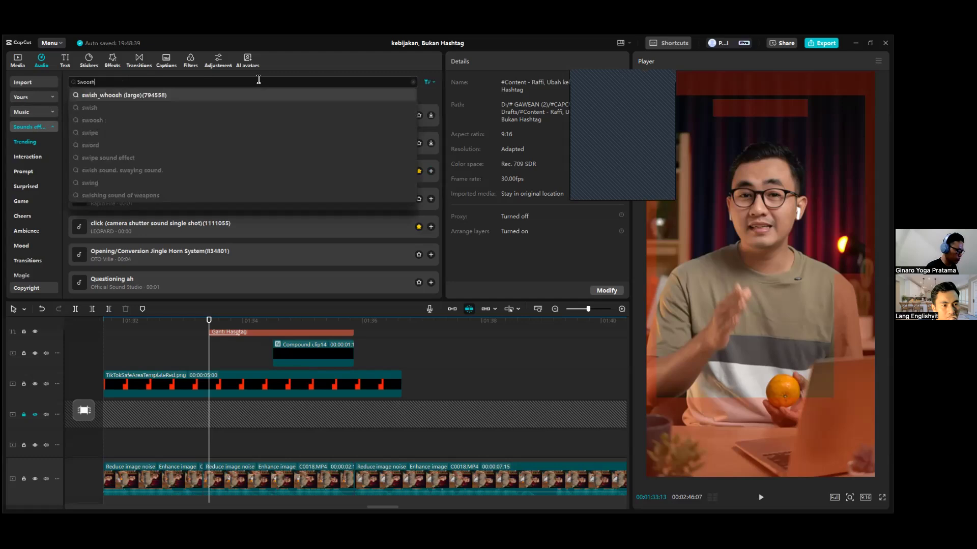
key(Return)
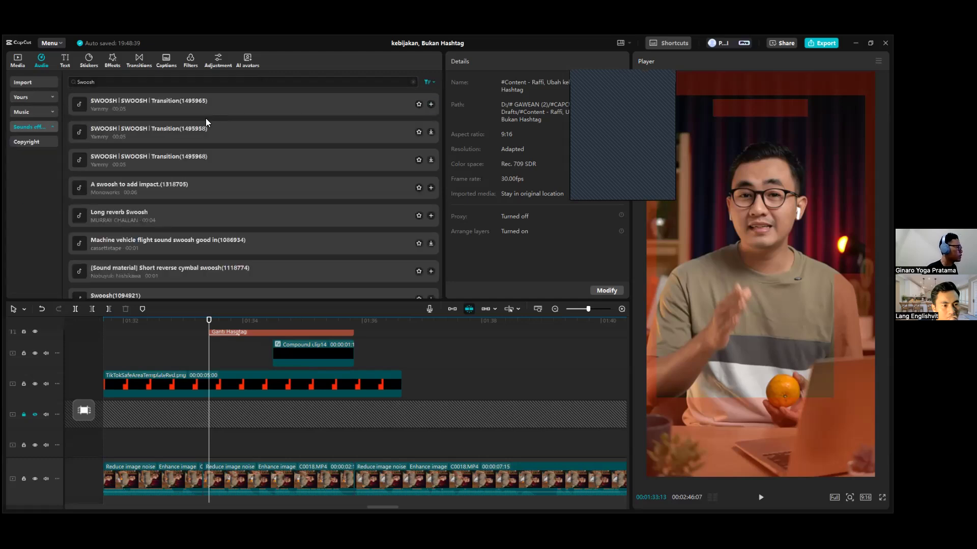
Preview the first three SWOOSH Transition sound effects in the results, stop playback and clear the search.
click(212, 102)
click(224, 128)
click(191, 158)
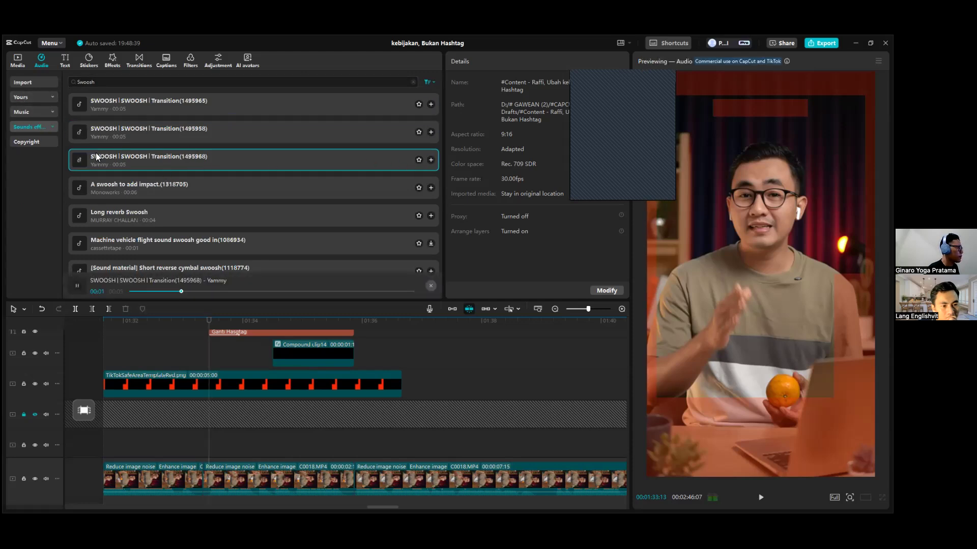
click(77, 286)
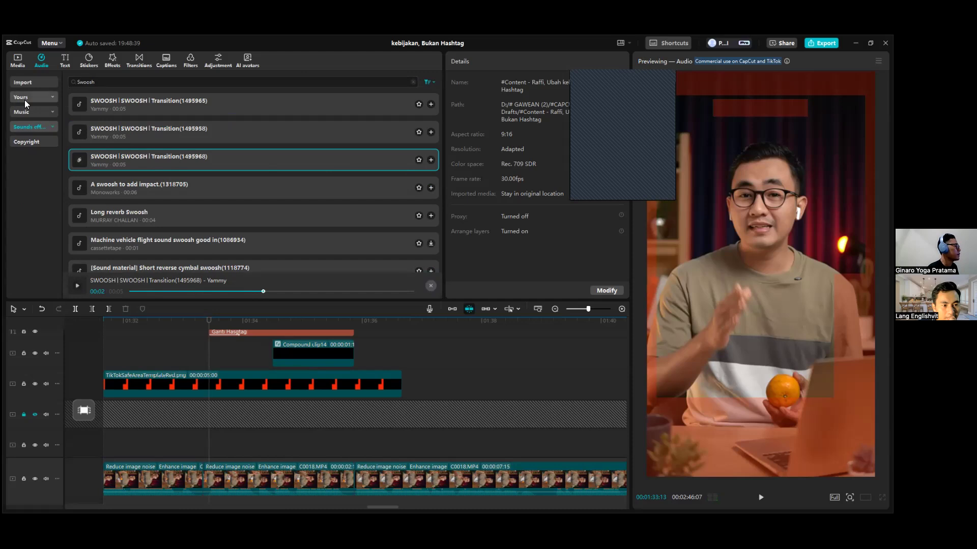
scroll(107, 135, down, 1)
scroll(117, 135, up, 1)
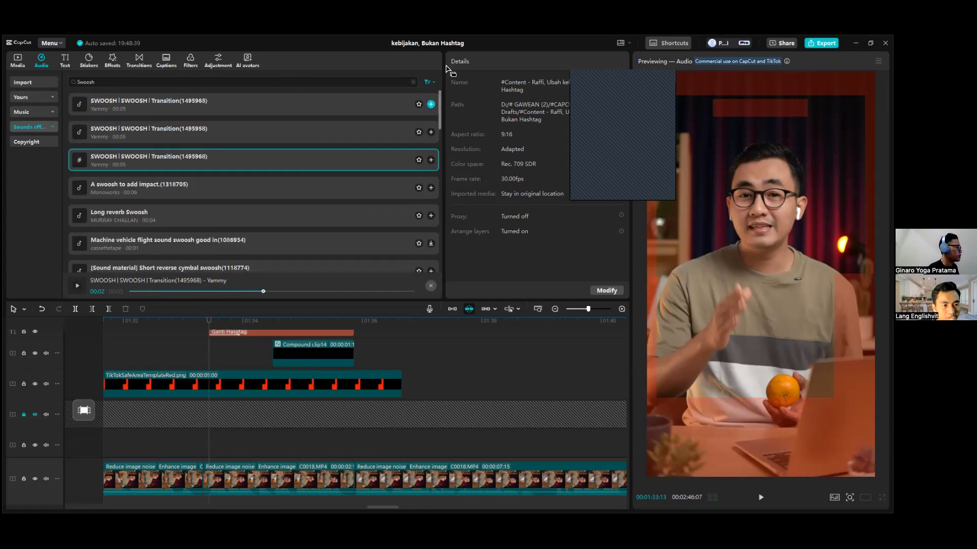
click(413, 82)
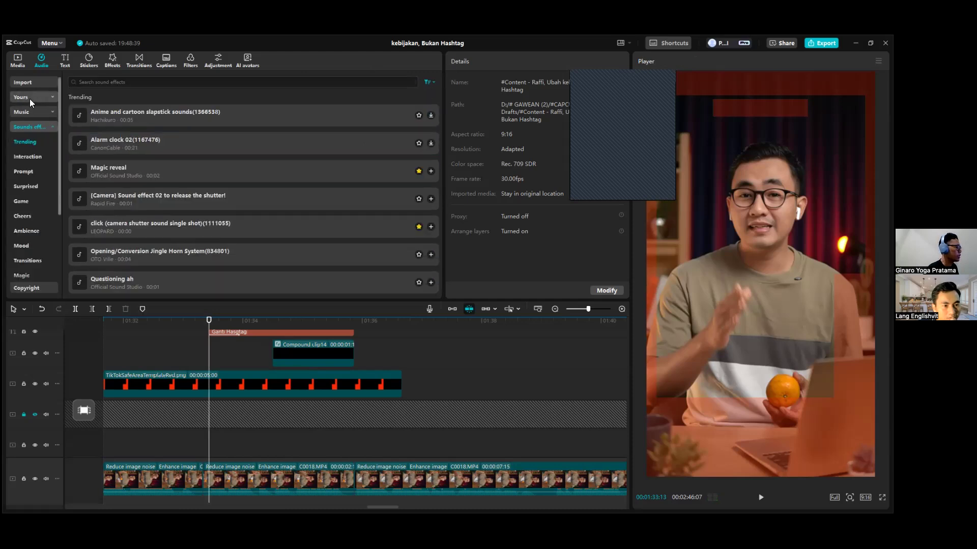
Open the favourited sound effects in the audio library.
click(30, 98)
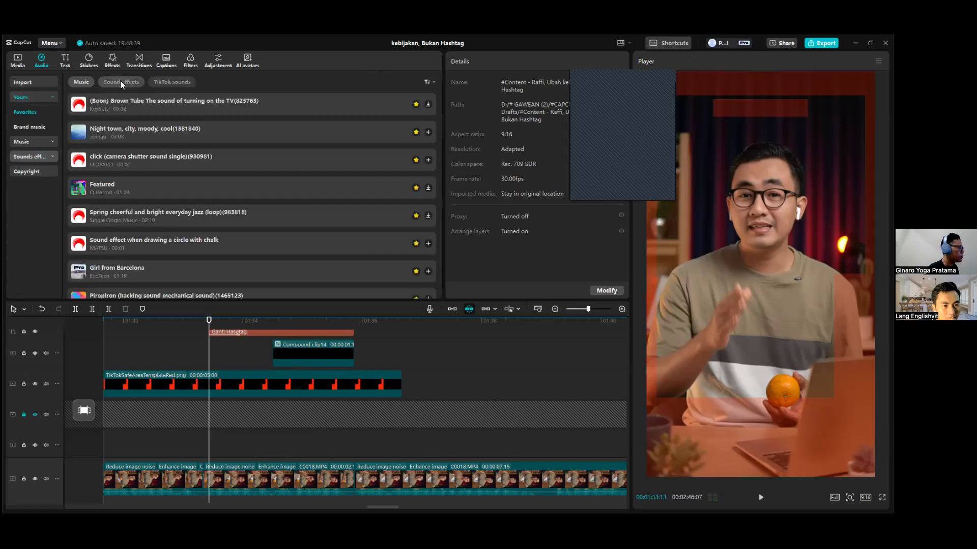
click(120, 81)
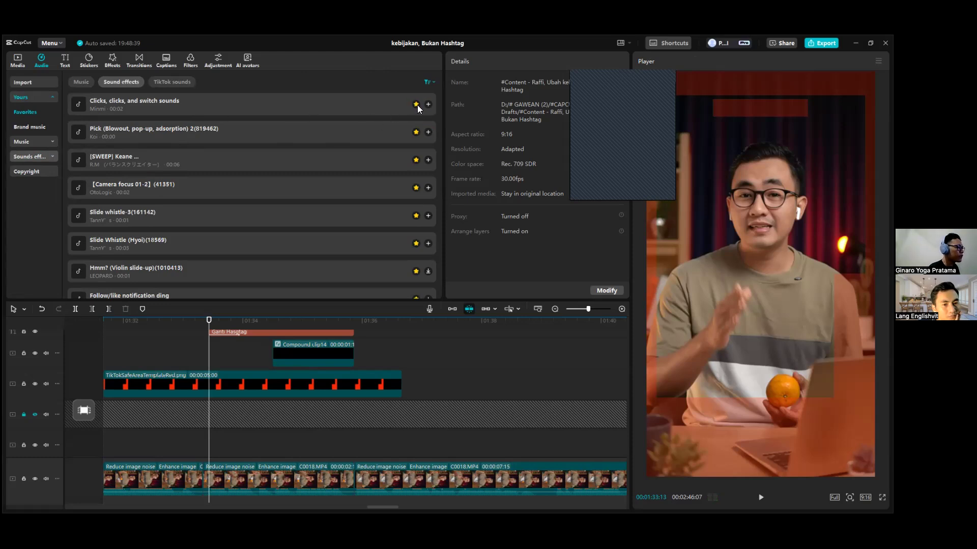
click(31, 156)
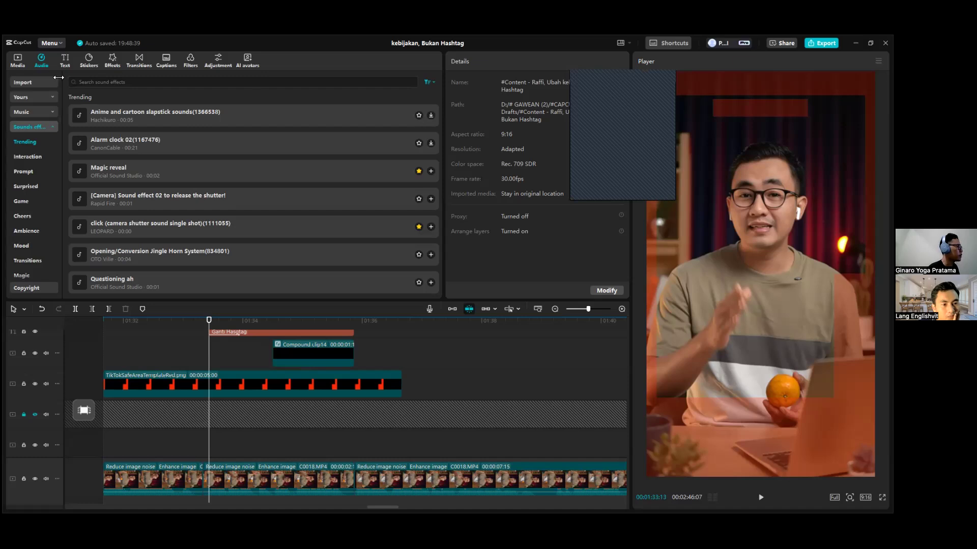
click(35, 96)
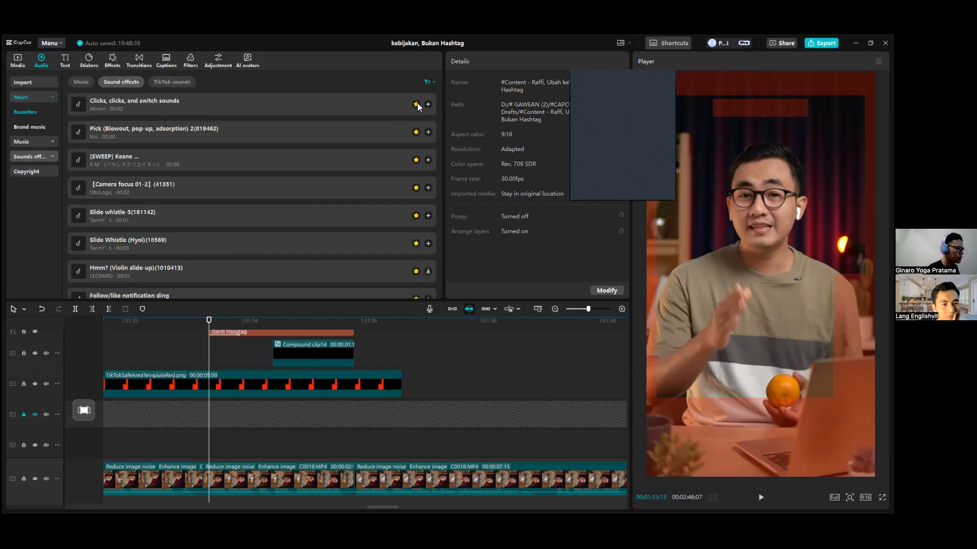
Browse the favourited sound effects and preview swish_whoosh (large)(794558).
scroll(280, 166, down, 2)
scroll(216, 159, down, 3)
scroll(214, 159, down, 6)
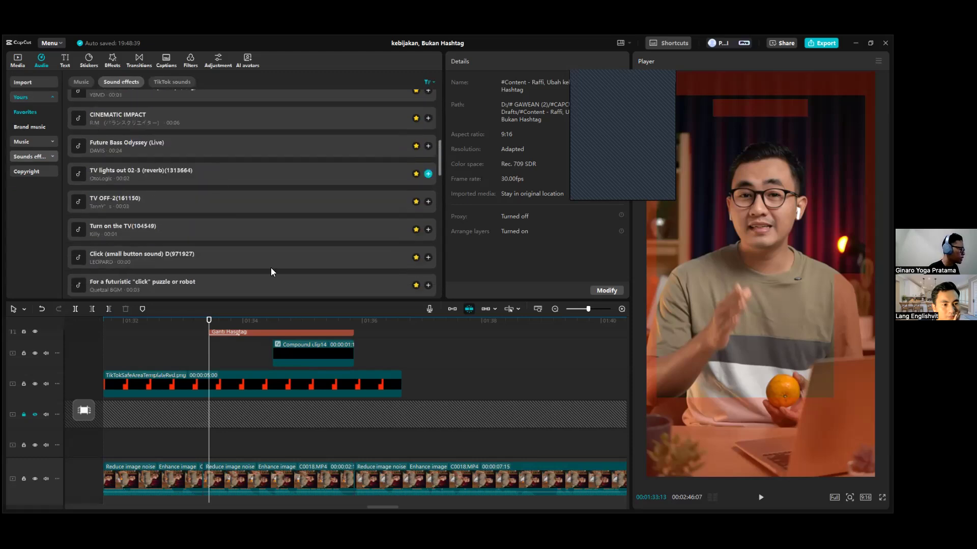
drag(289, 329, 338, 334)
scroll(170, 151, down, 5)
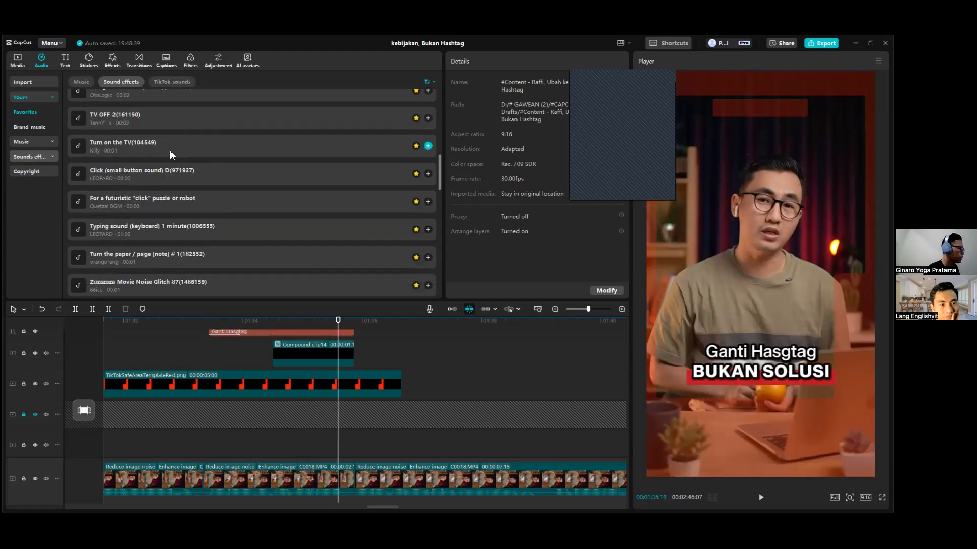
scroll(187, 187, down, 12)
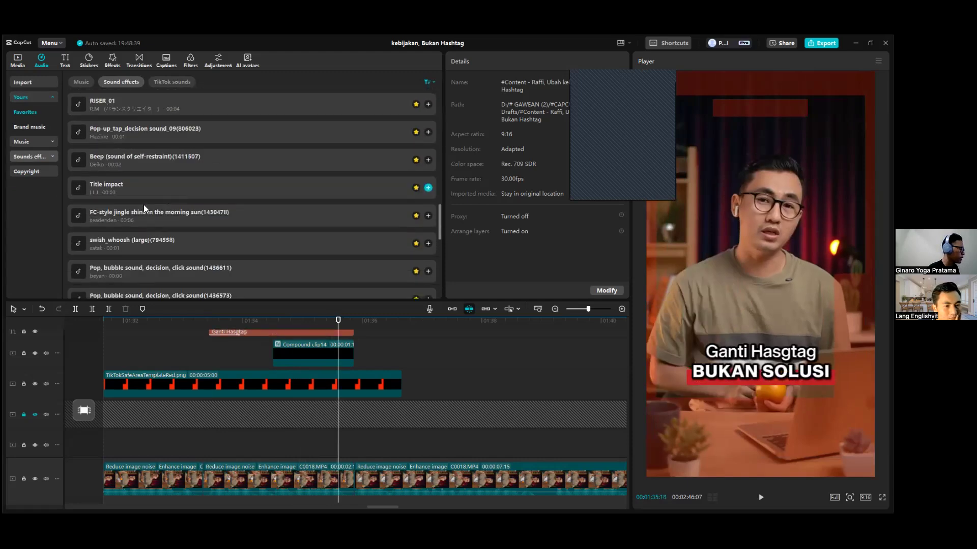
click(136, 202)
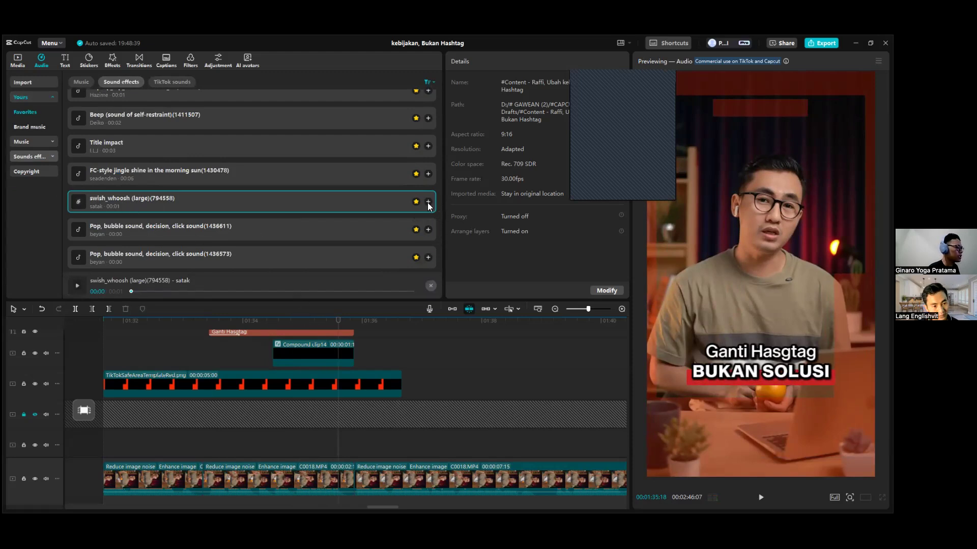
Add the swish_whoosh (large)(794558) sound effect at the start of the BUKAN SOLUSI caption, 00:01:34:15.
click(273, 321)
scroll(323, 410, down, 4)
scroll(302, 427, up, 3)
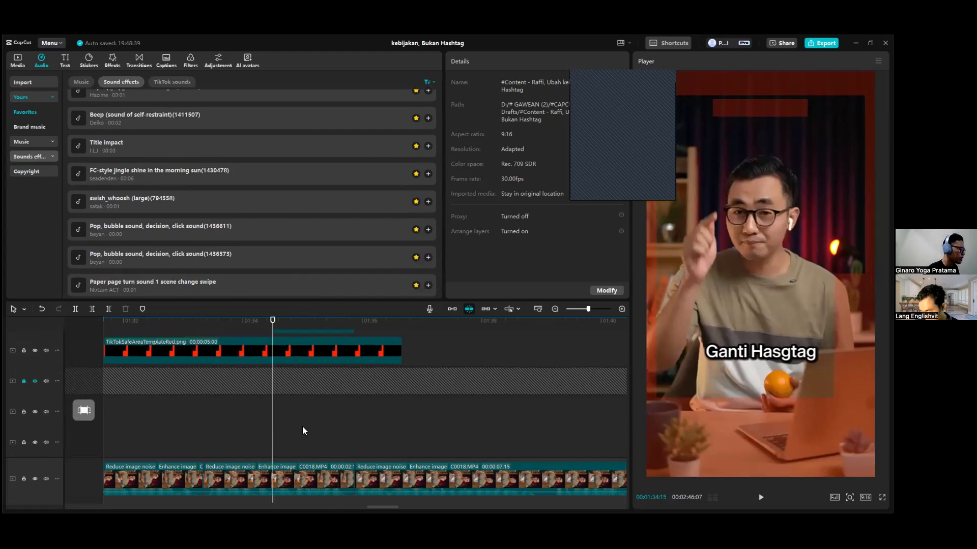
scroll(334, 424, down, 3)
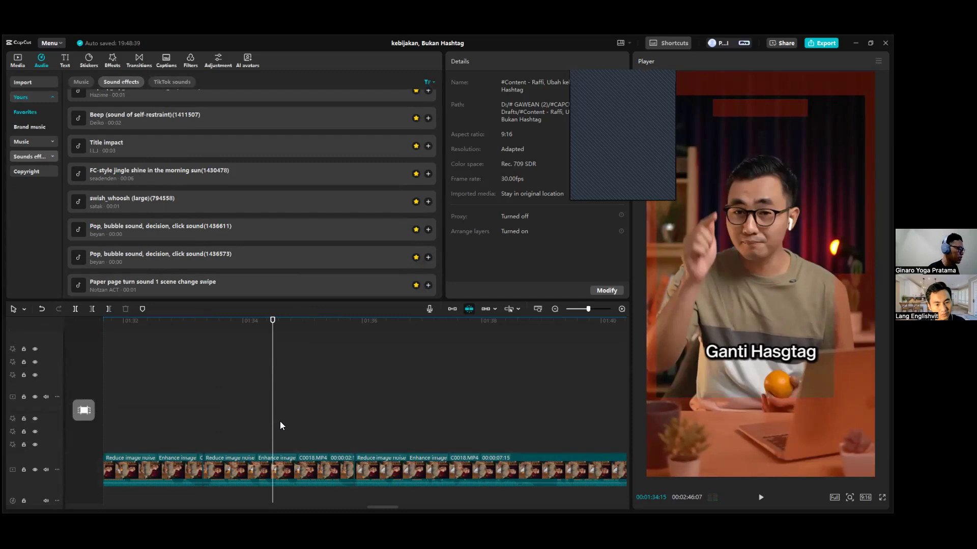
scroll(280, 423, up, 3)
click(427, 202)
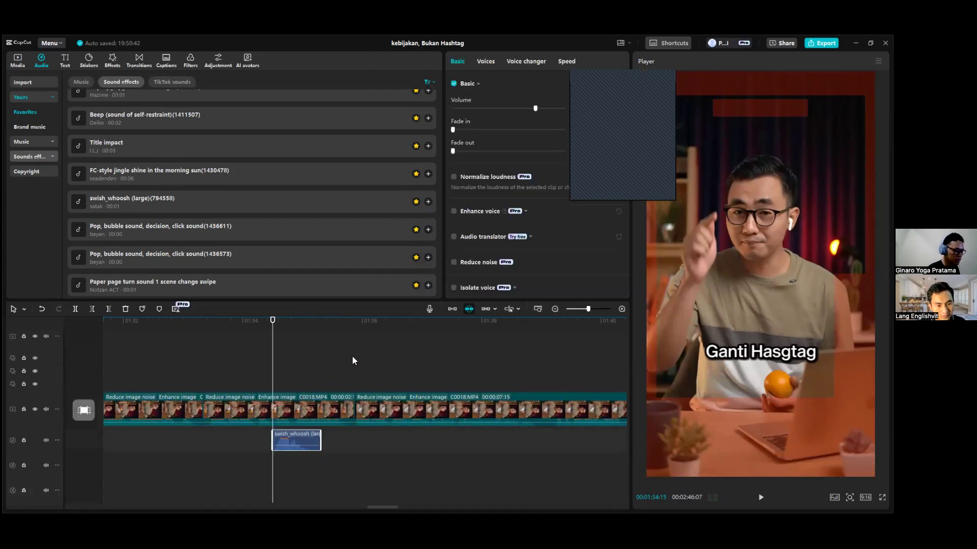
Play back the caption animation with its whoosh sound, replaying it from 00:01:33:10 just before the Ganti Hasgtag caption.
key(space)
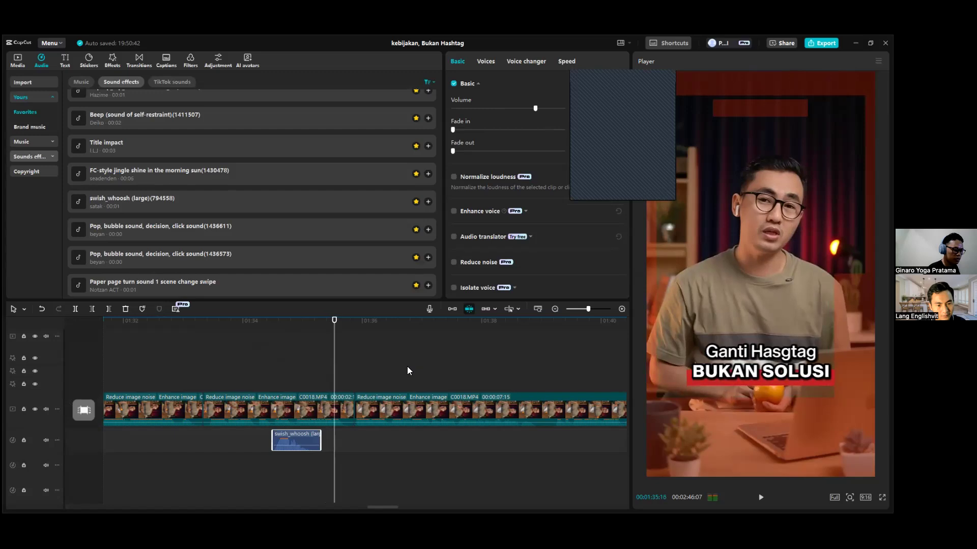
scroll(301, 340, up, 3)
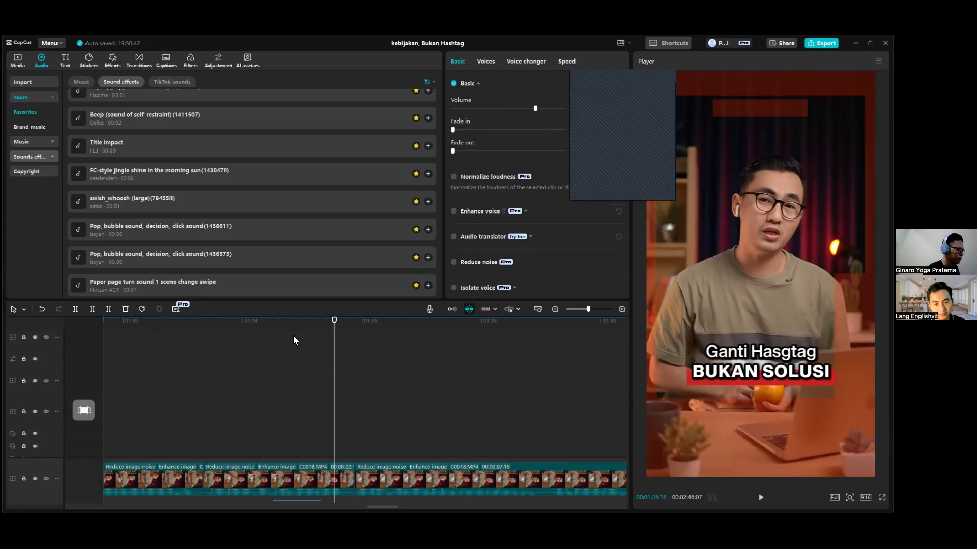
drag(243, 322, 203, 335)
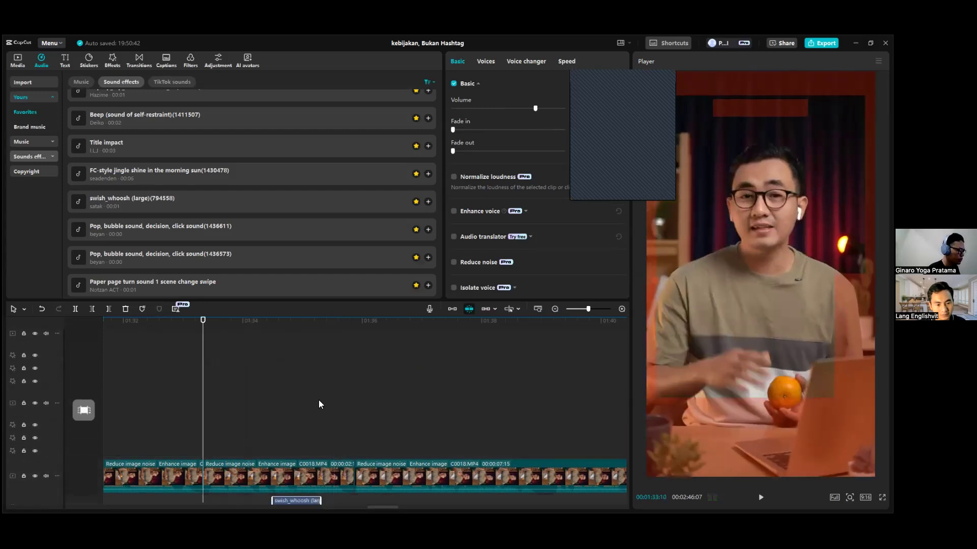
scroll(320, 403, up, 5)
key(space)
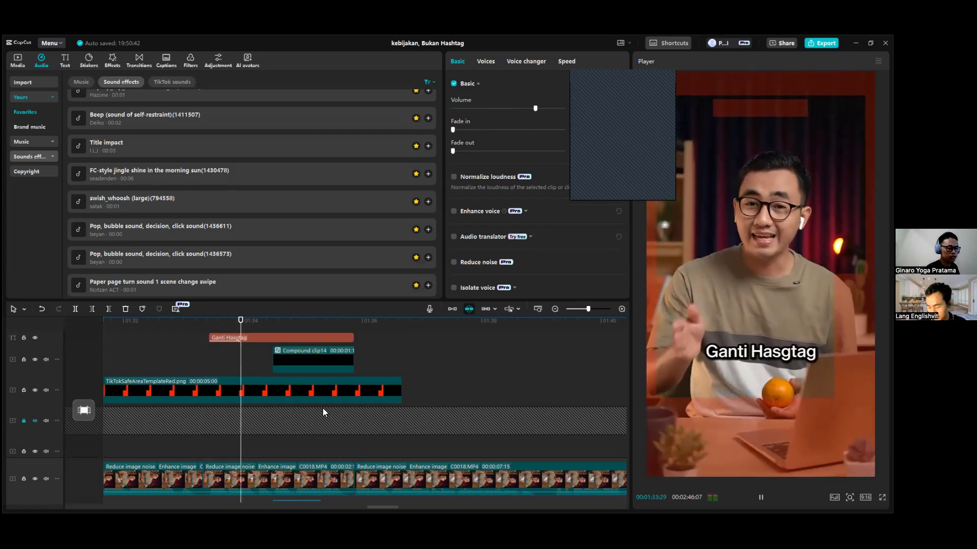
key(space)
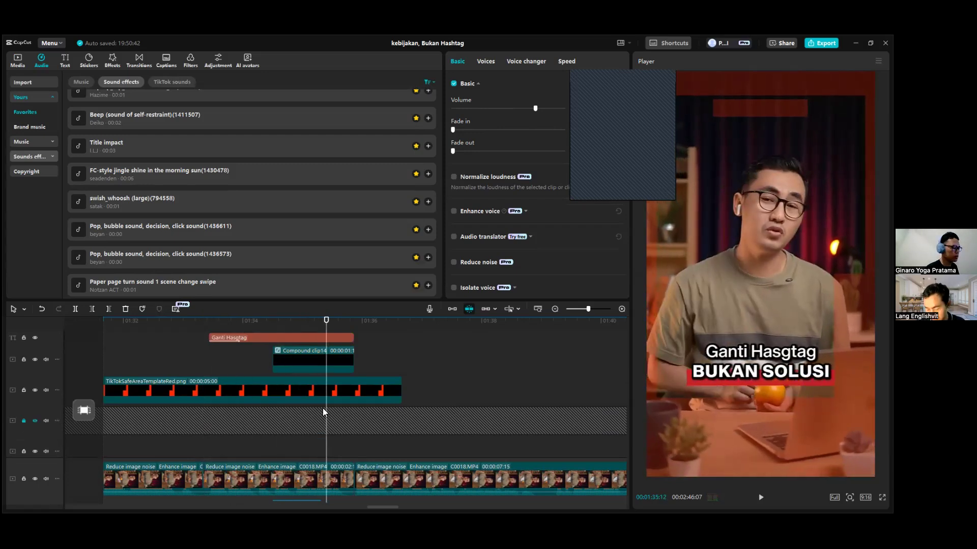
Examine the caption stack and the main-track footage following it in a wider timeline view.
scroll(353, 400, up, 3)
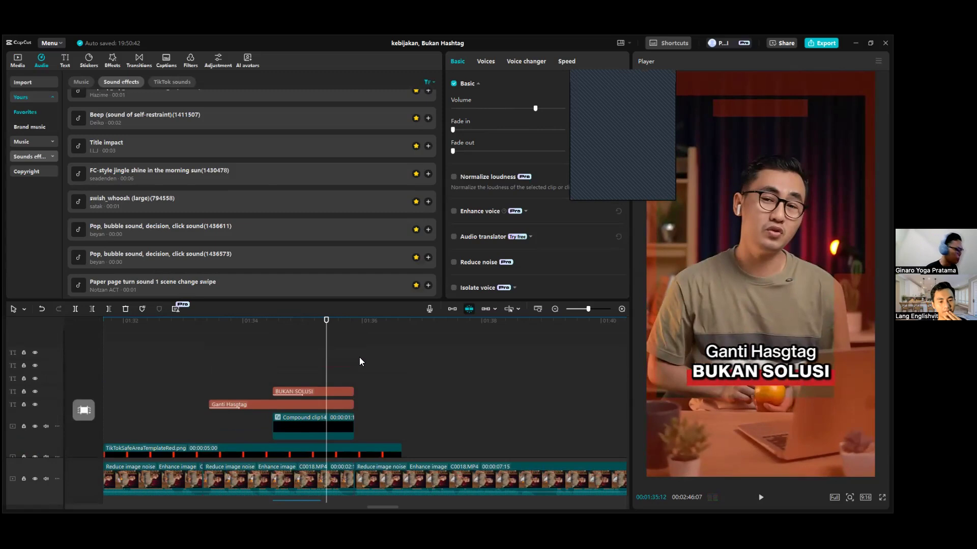
scroll(349, 365, down, 2)
scroll(349, 367, down, 1)
drag(341, 331, 399, 334)
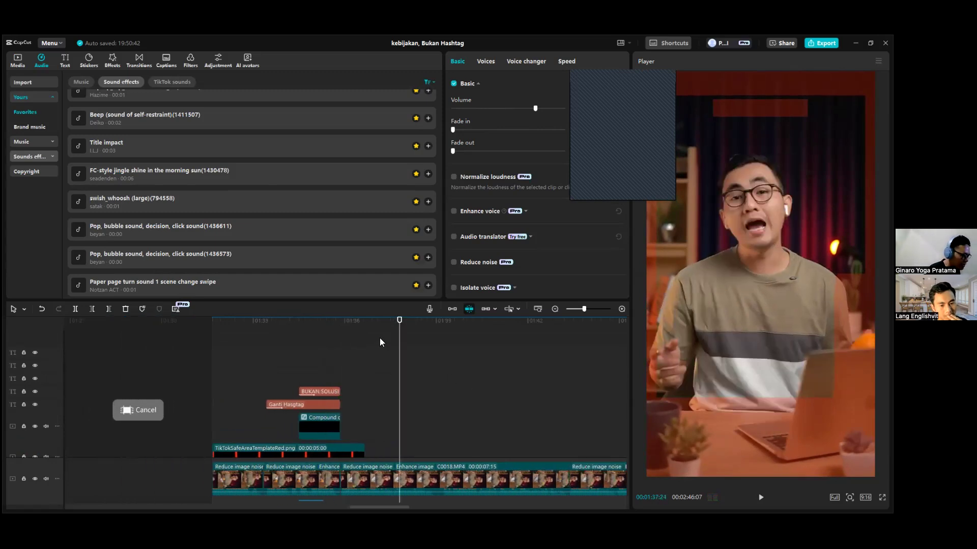
scroll(371, 336, down, 1)
click(366, 330)
drag(417, 506, 435, 507)
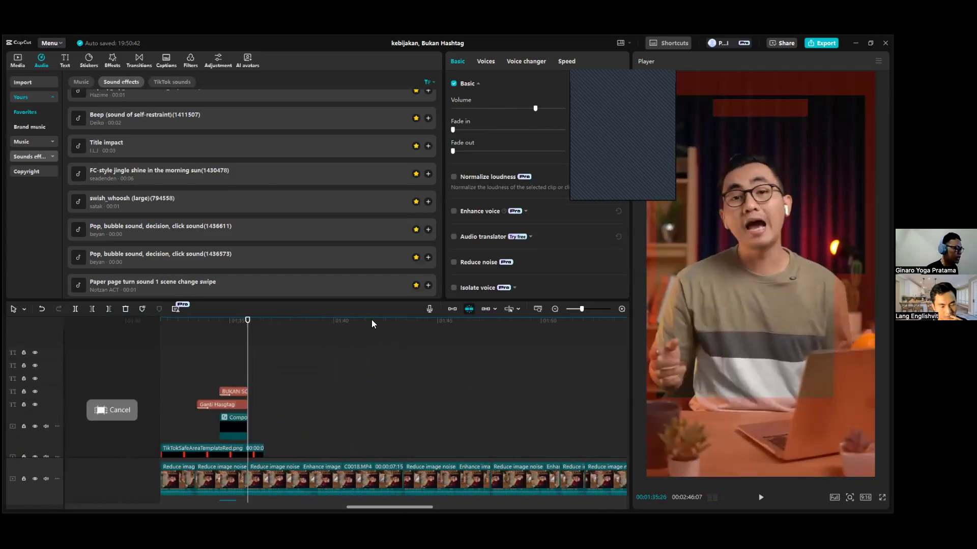
click(356, 349)
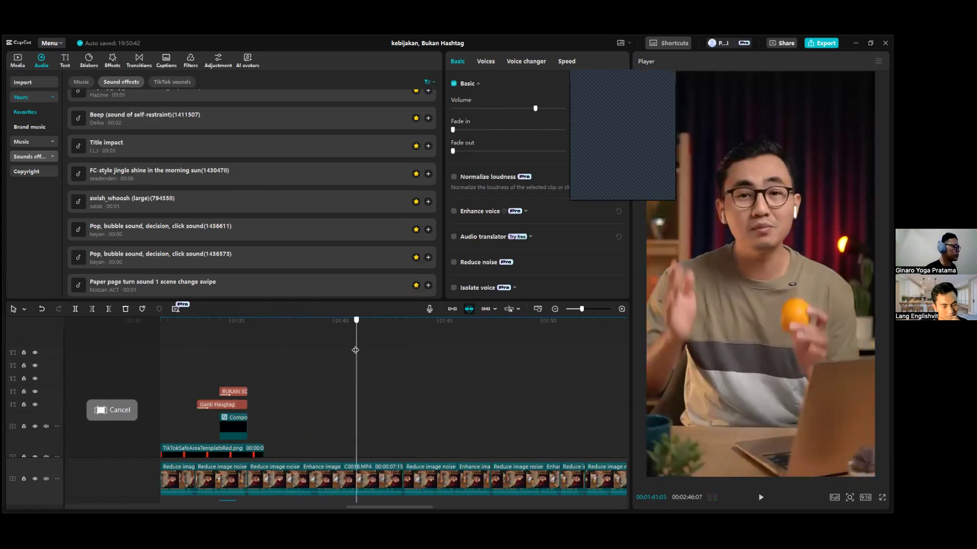
drag(360, 507, 339, 504)
scroll(398, 414, down, 3)
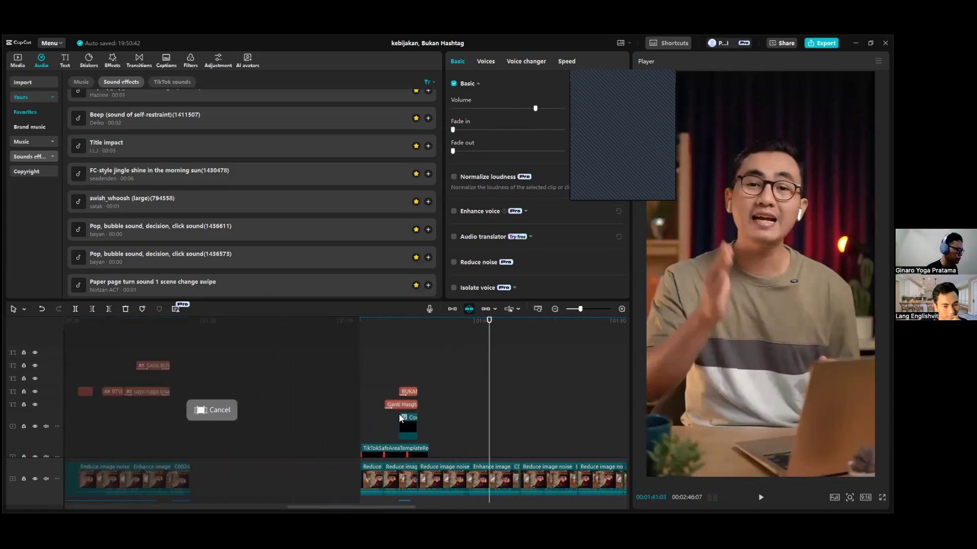
scroll(398, 408, down, 2)
click(416, 324)
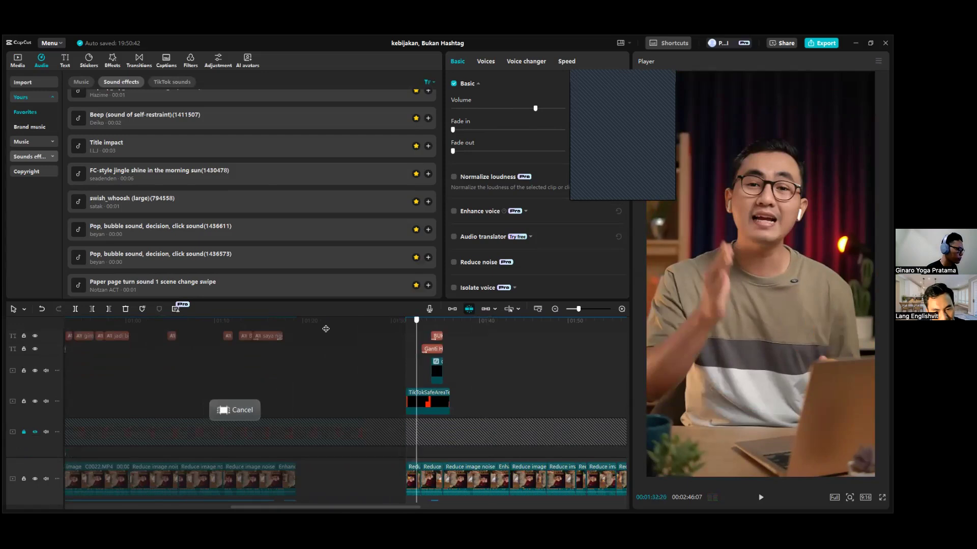
Examine the caption, overlay and video tracks from the project start, then view the frame at 00:00:19:19.
click(325, 328)
scroll(274, 331, up, 3)
drag(82, 338, 50, 342)
scroll(127, 379, down, 5)
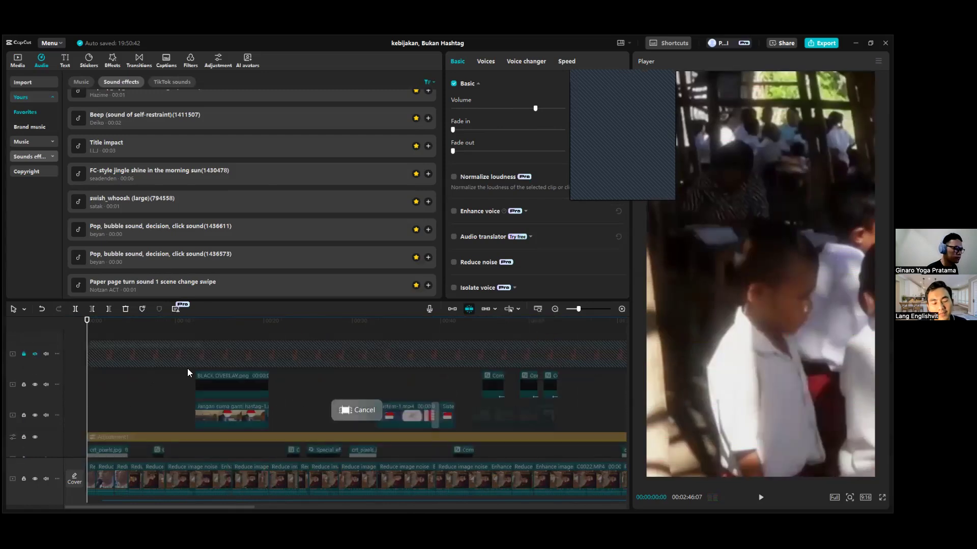
scroll(183, 383, up, 2)
scroll(203, 397, down, 3)
scroll(241, 400, up, 1)
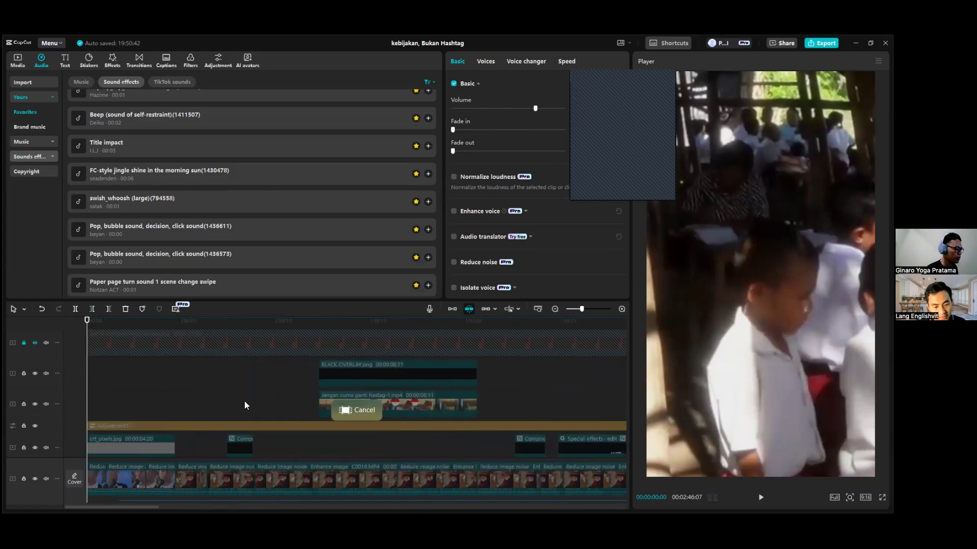
scroll(255, 400, down, 2)
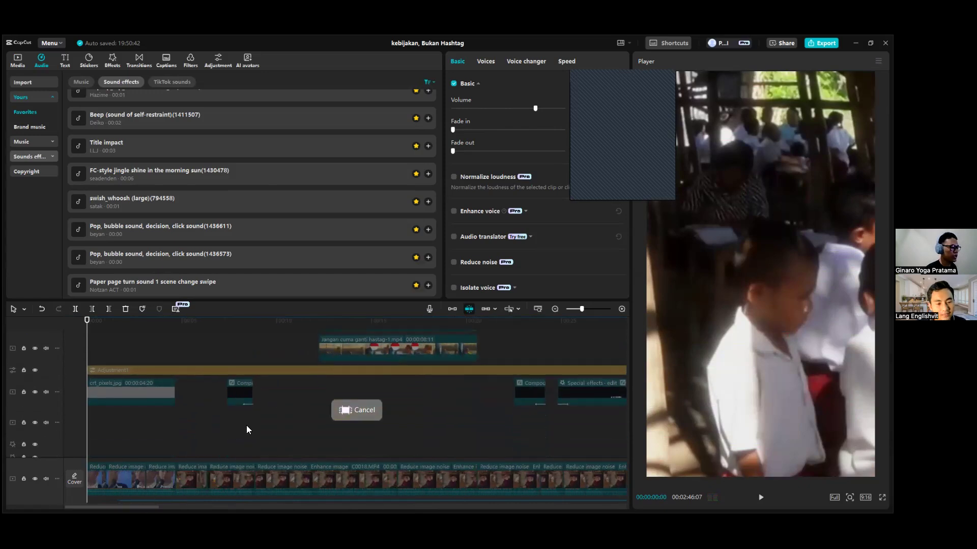
scroll(245, 425, up, 3)
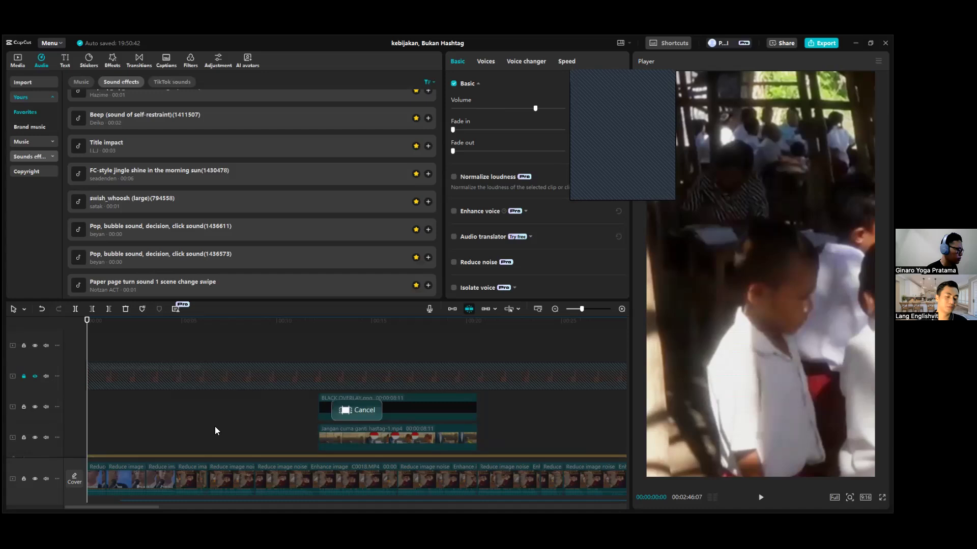
scroll(214, 430, up, 2)
drag(147, 508, 150, 507)
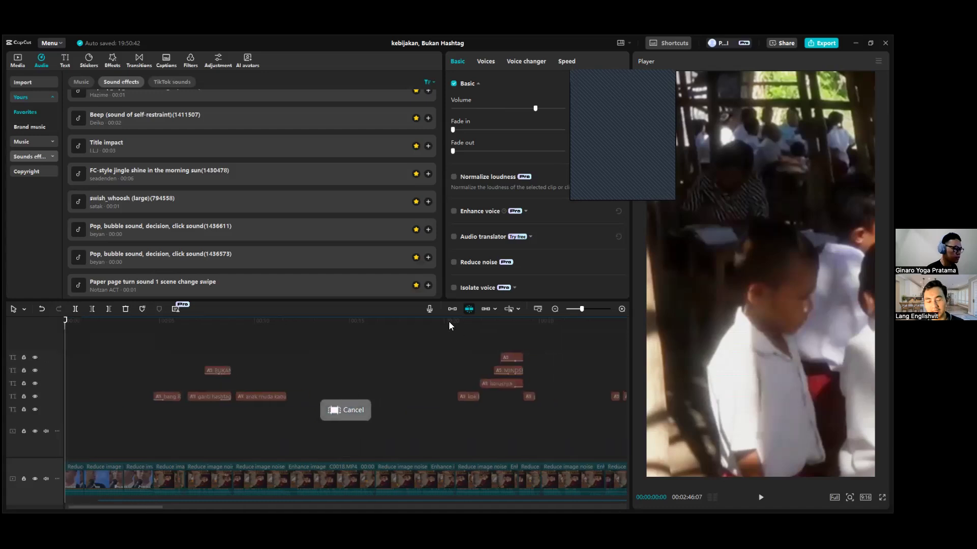
click(437, 327)
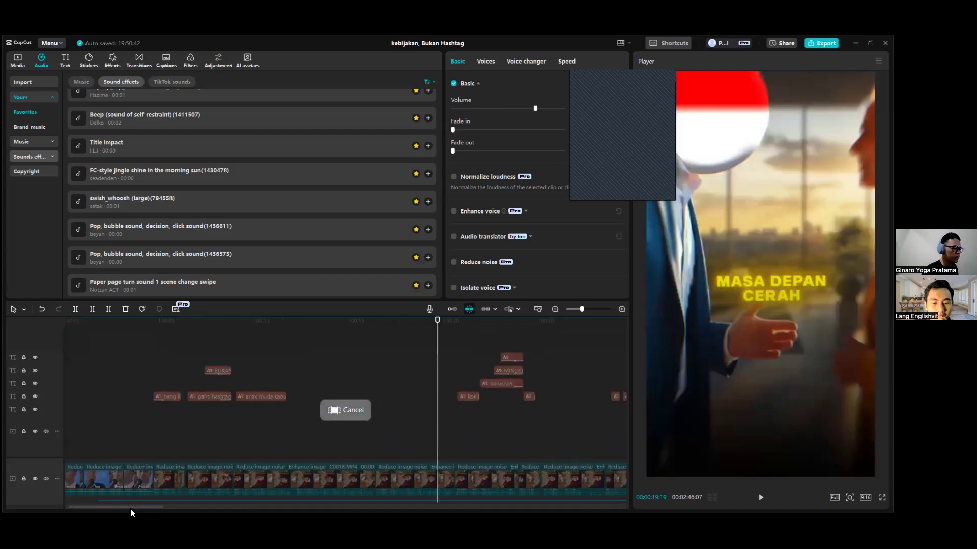
Return to the Ganti Hasgtag section and place the playhead at 00:01:34:23 within the BUKAN SOLUSI caption.
drag(155, 511, 399, 509)
click(410, 329)
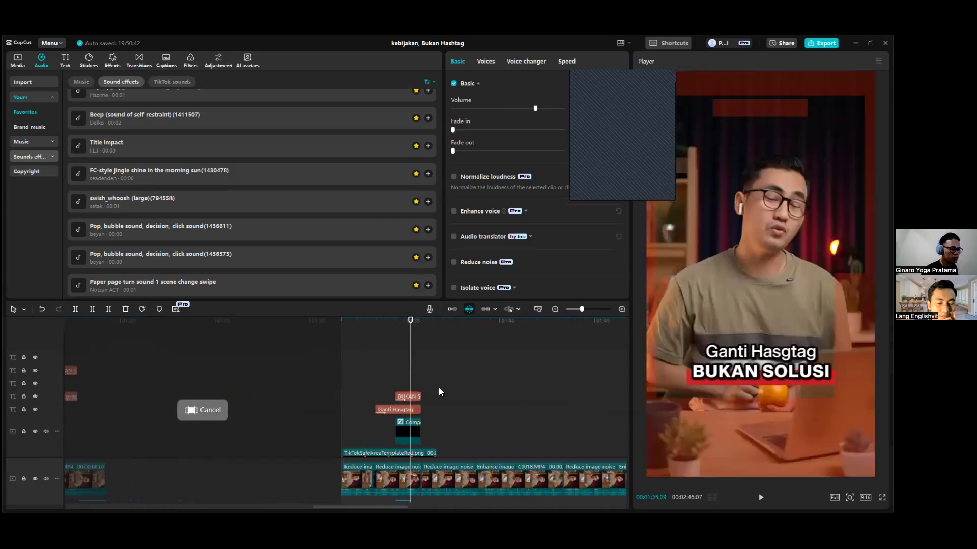
scroll(425, 361, up, 1)
click(396, 331)
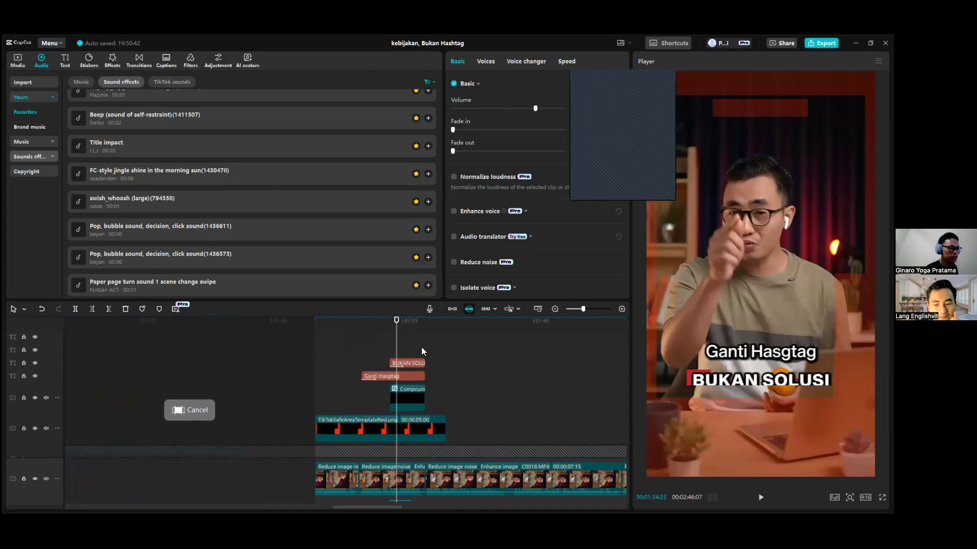
Select all main-track video clips from the Ganti Hasgtag section through the end of the footage.
scroll(421, 347, down, 4)
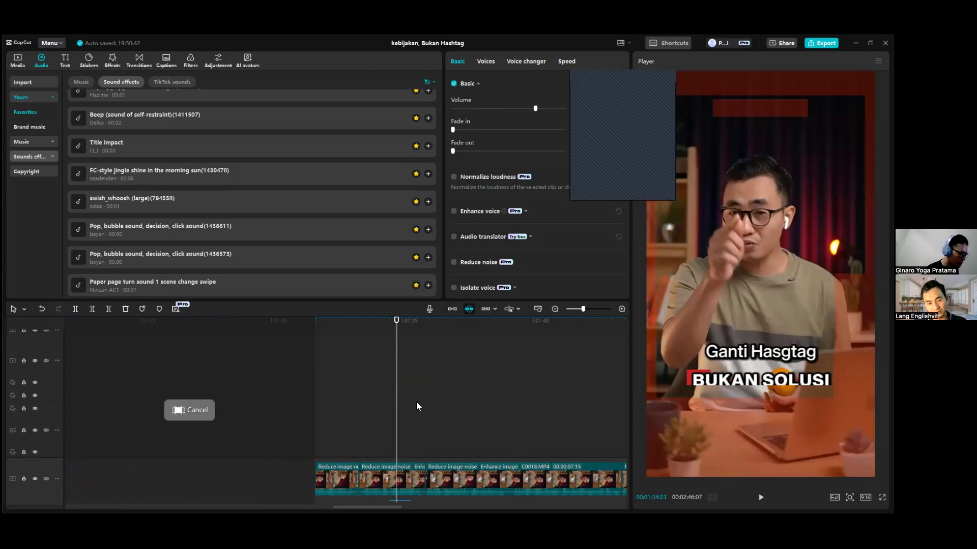
scroll(416, 402, down, 3)
scroll(392, 400, down, 2)
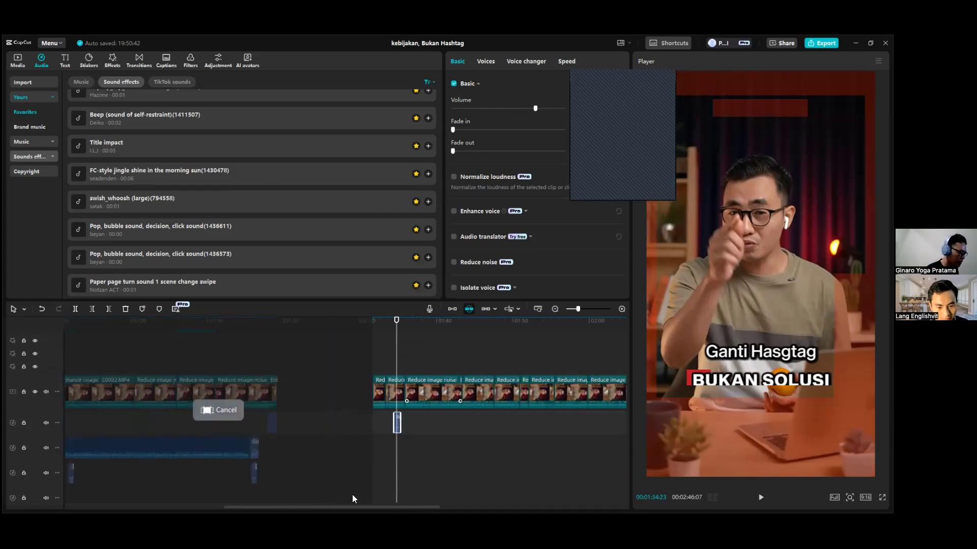
drag(372, 506, 441, 507)
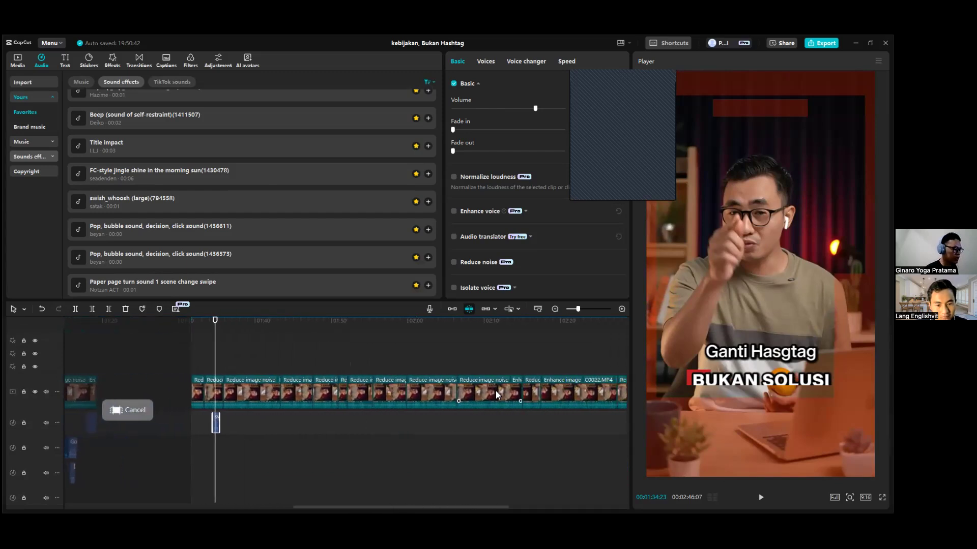
scroll(495, 390, down, 2)
drag(566, 371, 178, 384)
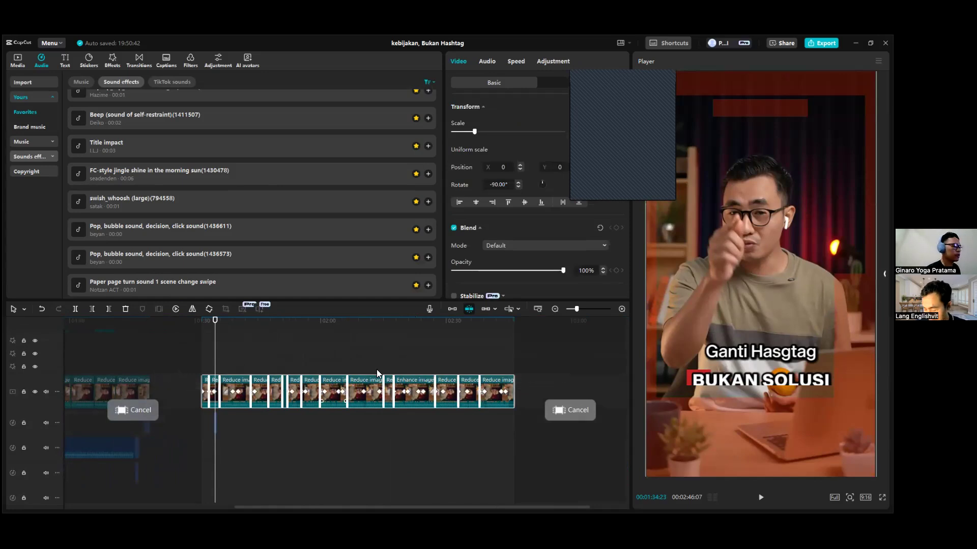
scroll(361, 361, up, 2)
scroll(377, 395, up, 2)
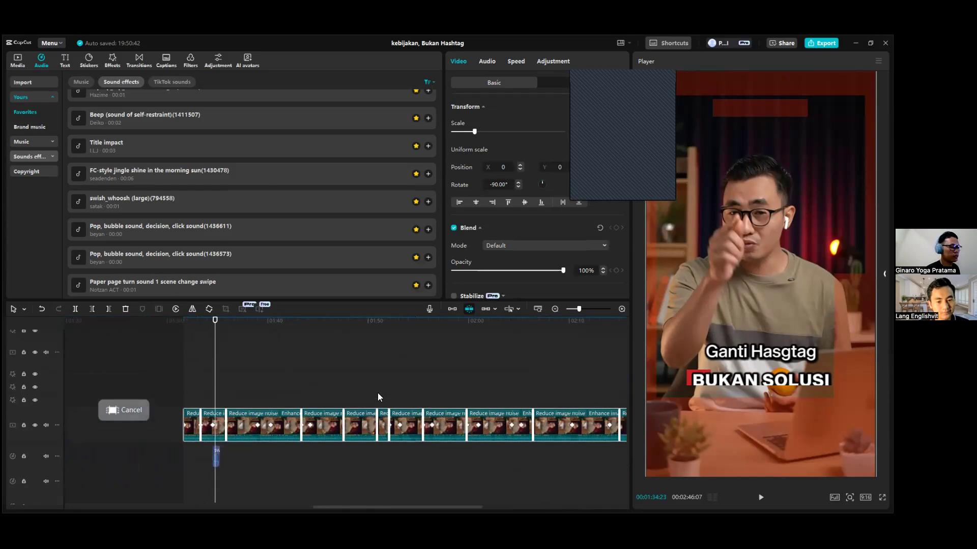
Place the playhead at 00:01:35:10 in the Ganti Hasgtag section and select the BUKAN SOLUSI caption.
scroll(229, 366, up, 3)
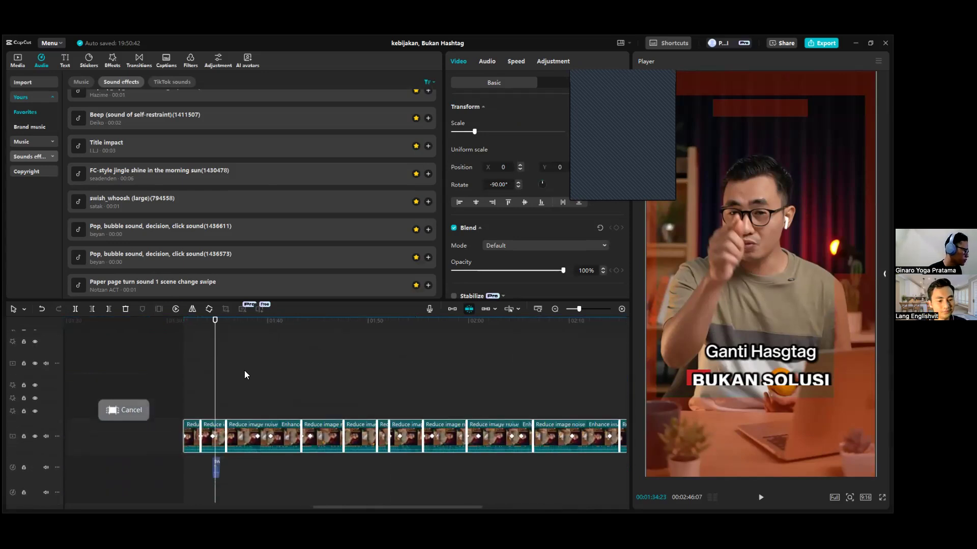
drag(215, 329, 207, 329)
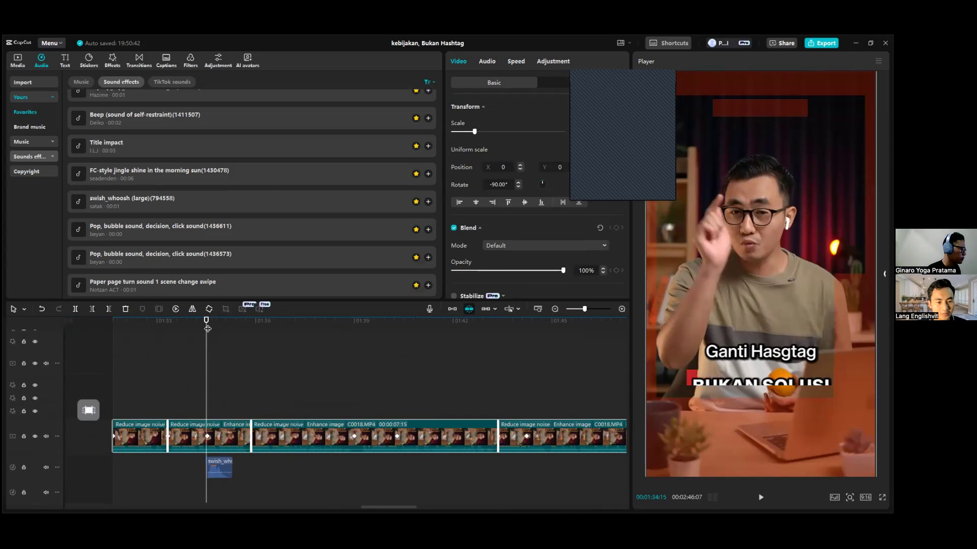
scroll(227, 363, up, 3)
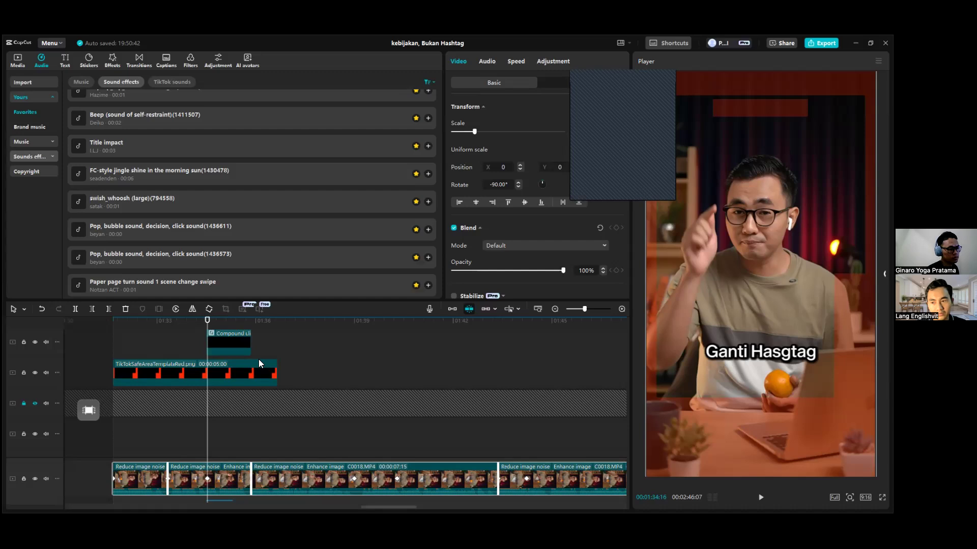
scroll(220, 367, up, 4)
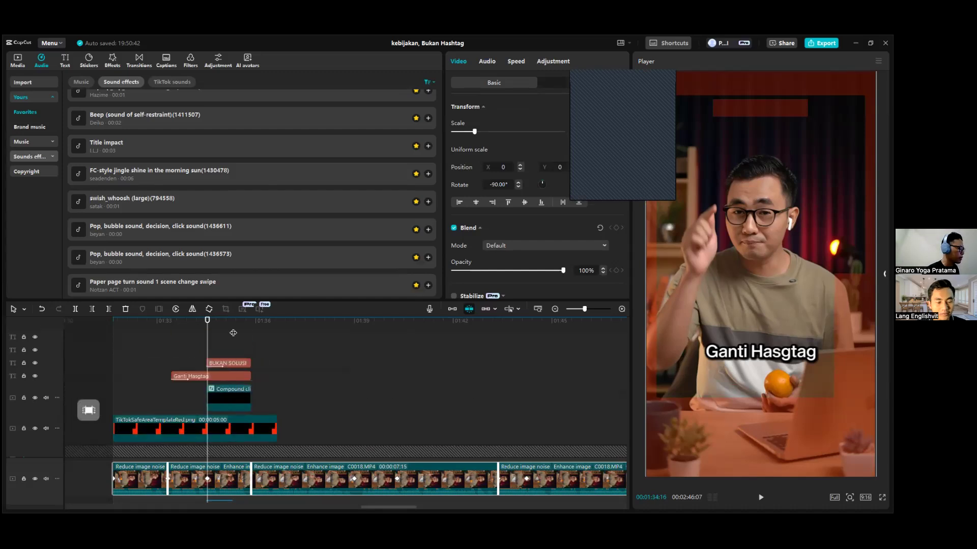
click(233, 333)
click(230, 364)
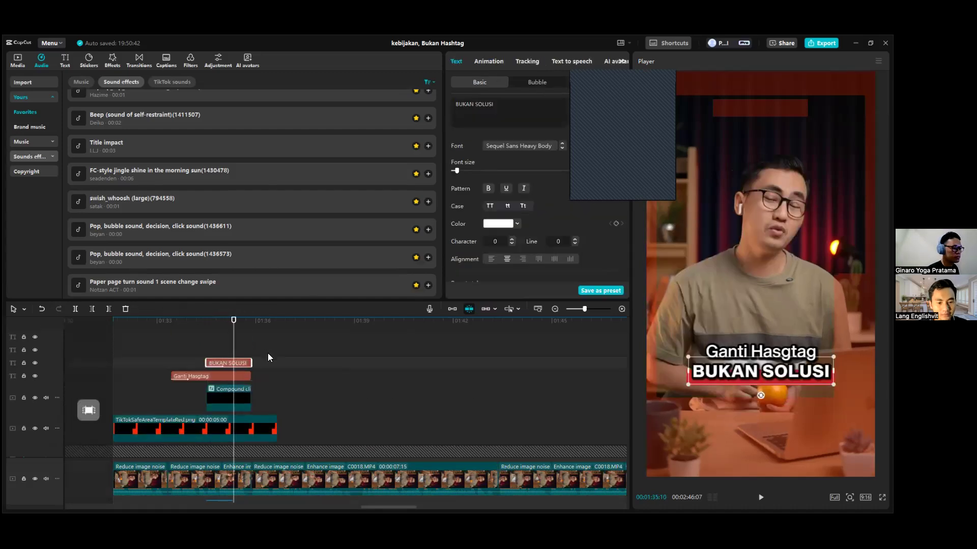
Scrub through the BUKAN SOLUSI caption to its end, then place the playhead at 00:01:35:18.
scroll(273, 357, down, 2)
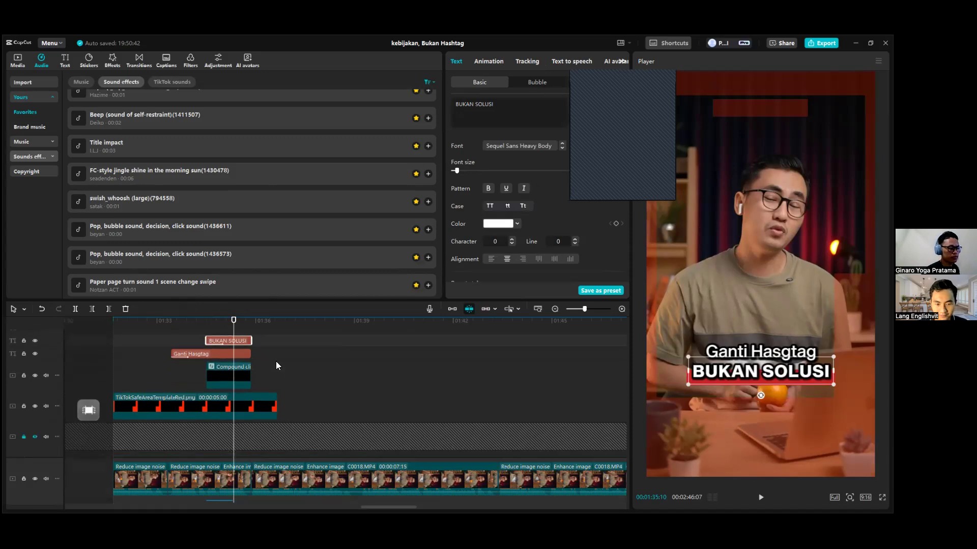
drag(205, 322, 252, 344)
scroll(226, 393, up, 2)
scroll(273, 365, down, 3)
scroll(291, 377, up, 3)
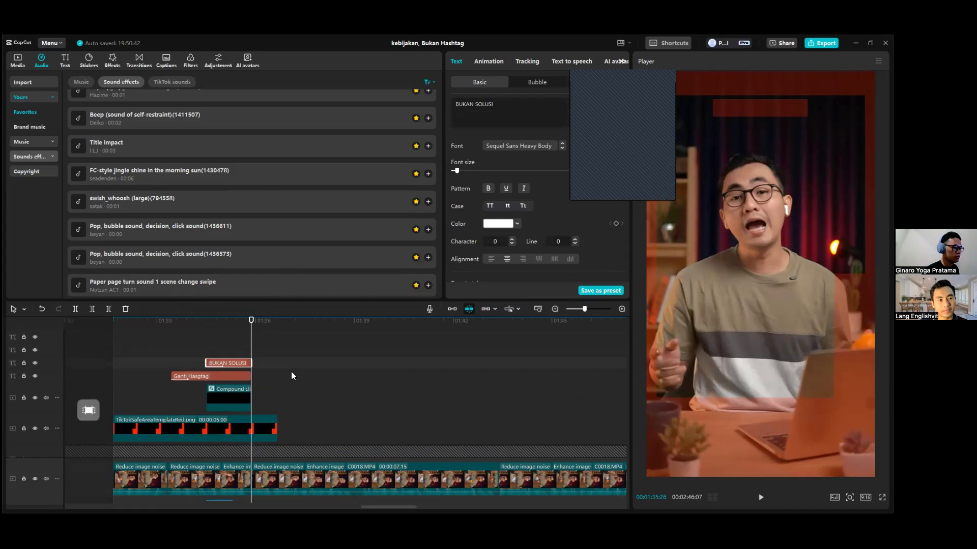
click(241, 321)
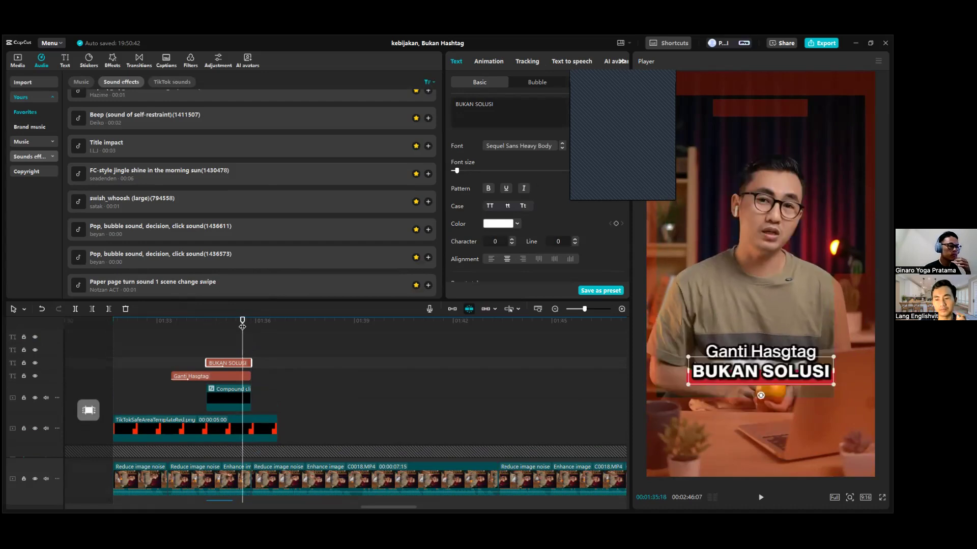
Browse the trending video effects and transitions, then examine the BUKAN SOLUSI caption's transform and blend settings.
scroll(241, 211, up, 6)
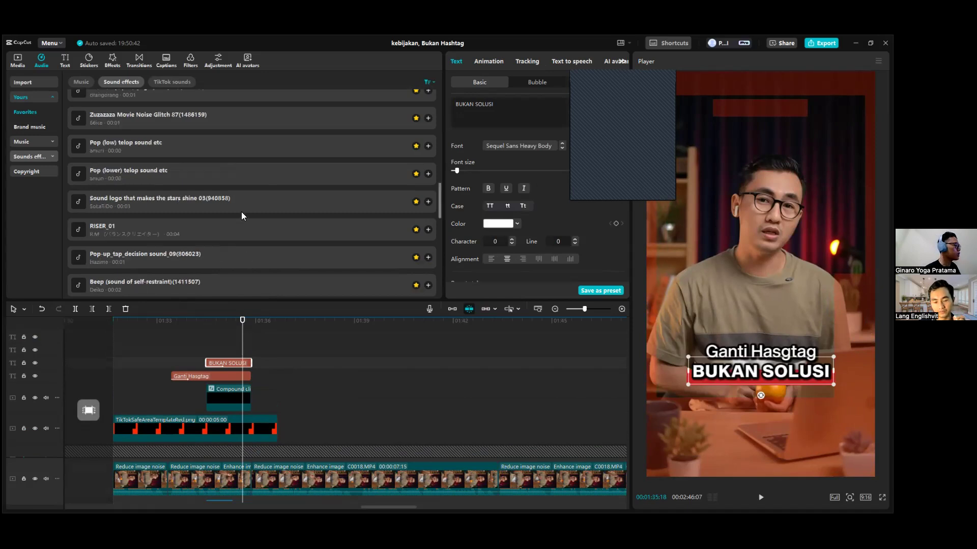
click(113, 60)
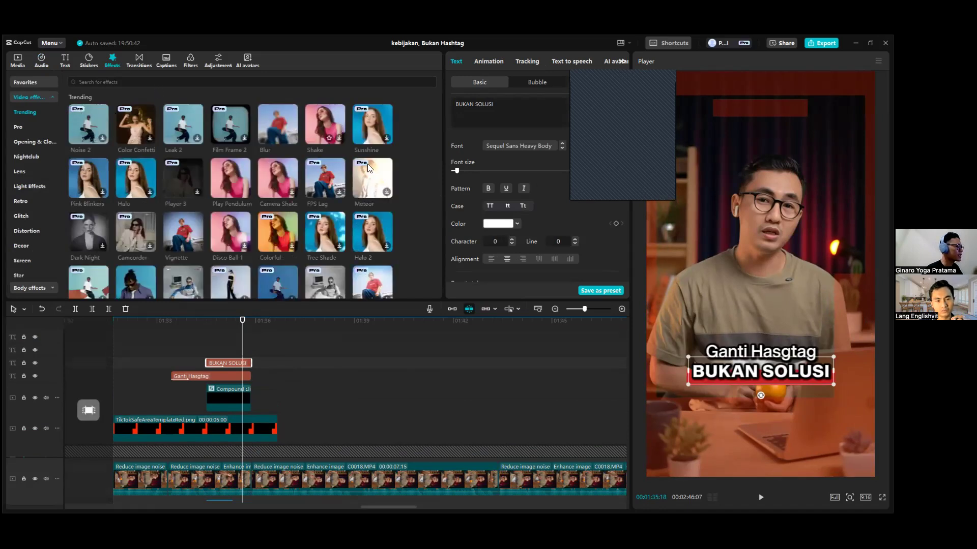
scroll(265, 227, down, 3)
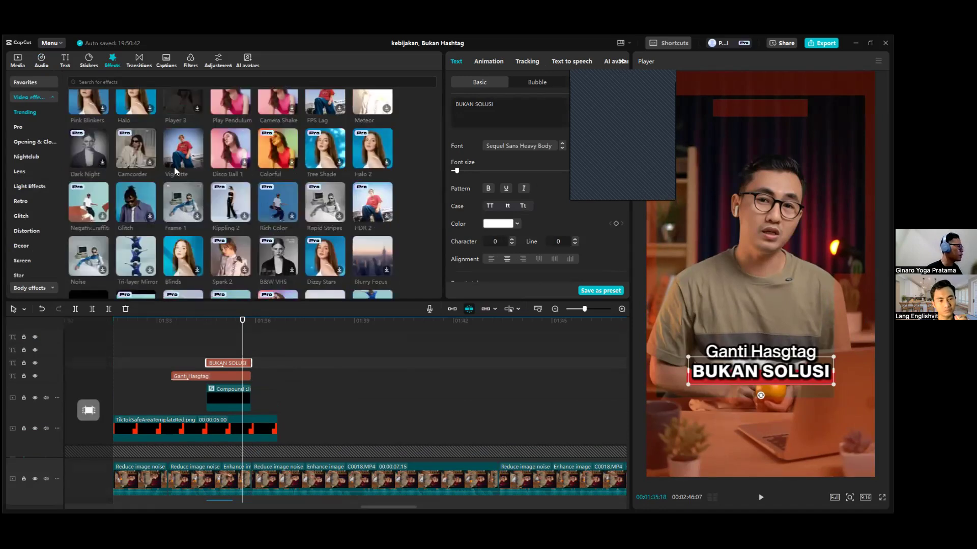
scroll(178, 107, up, 3)
click(144, 60)
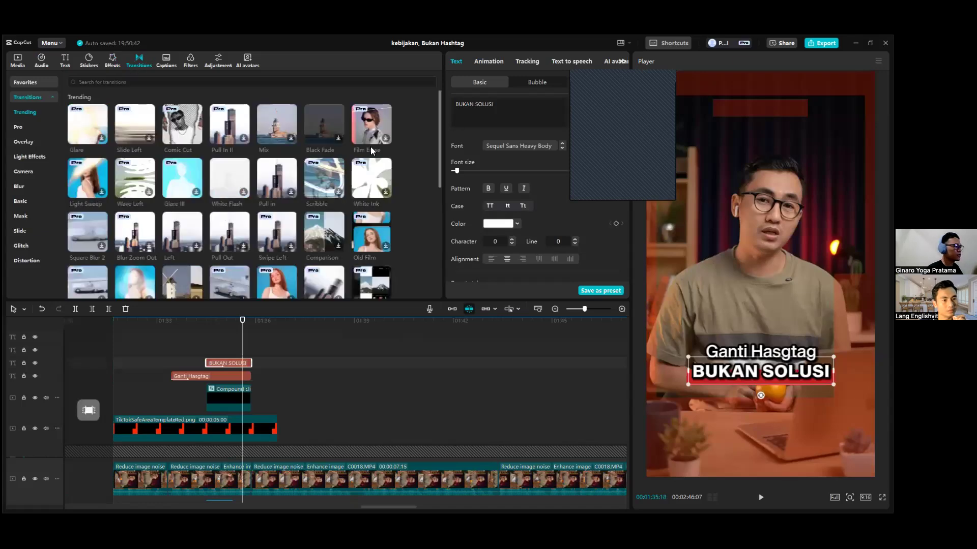
click(113, 61)
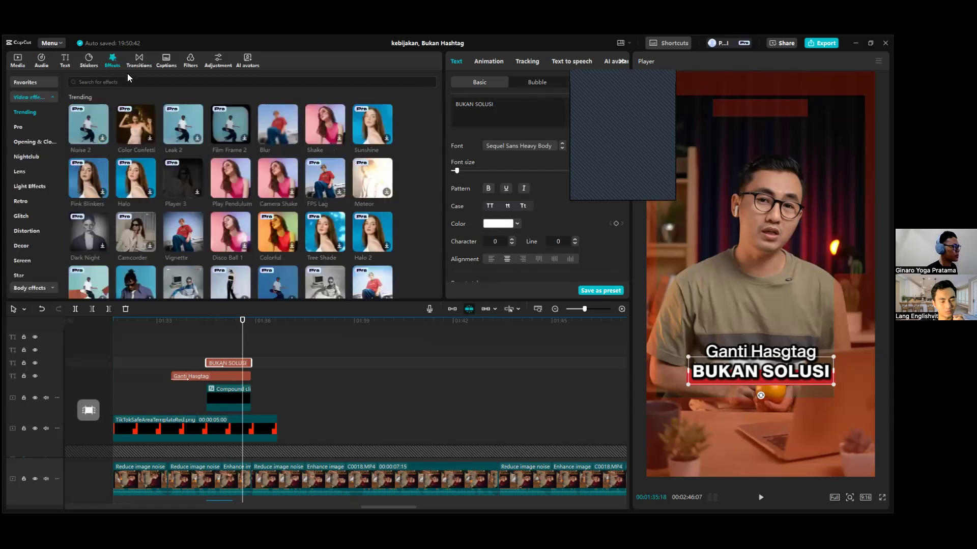
scroll(262, 201, down, 5)
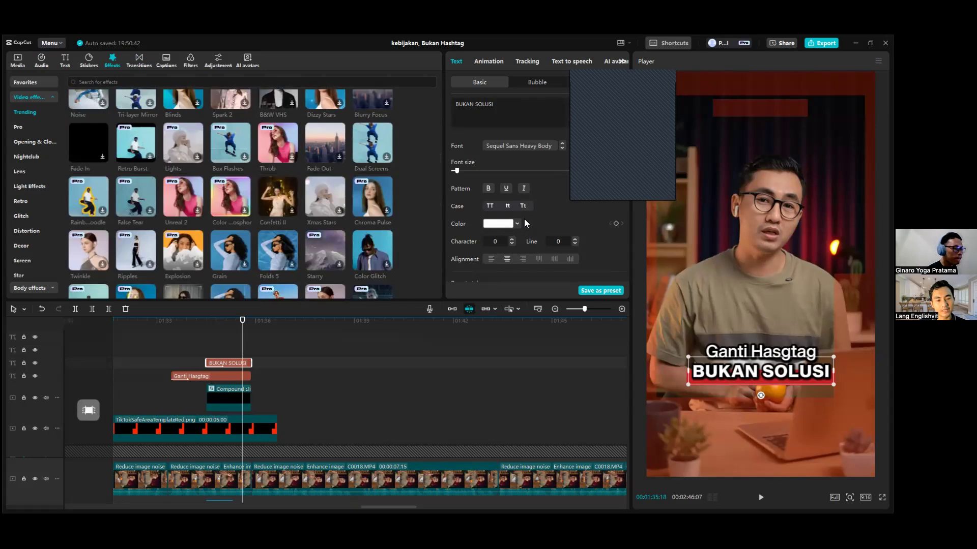
scroll(540, 210, down, 5)
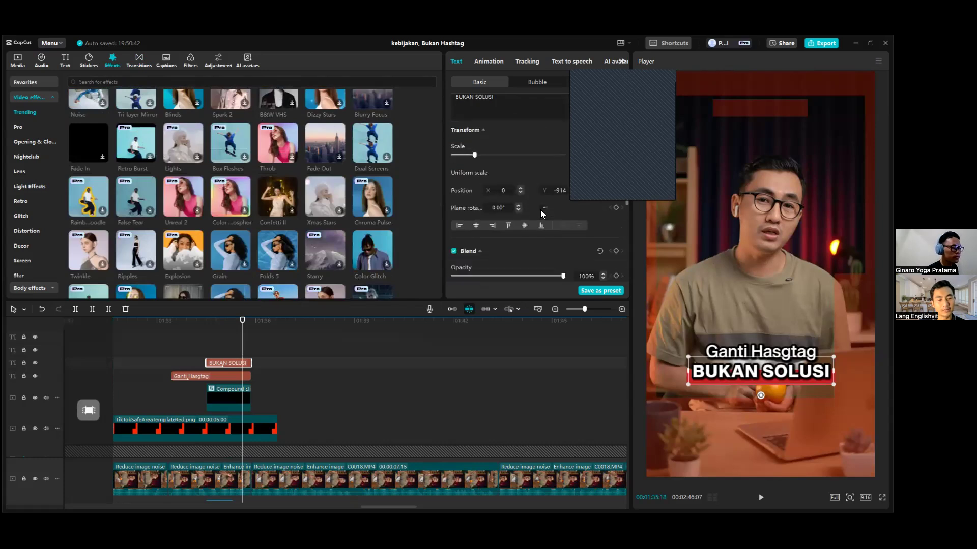
scroll(537, 220, up, 3)
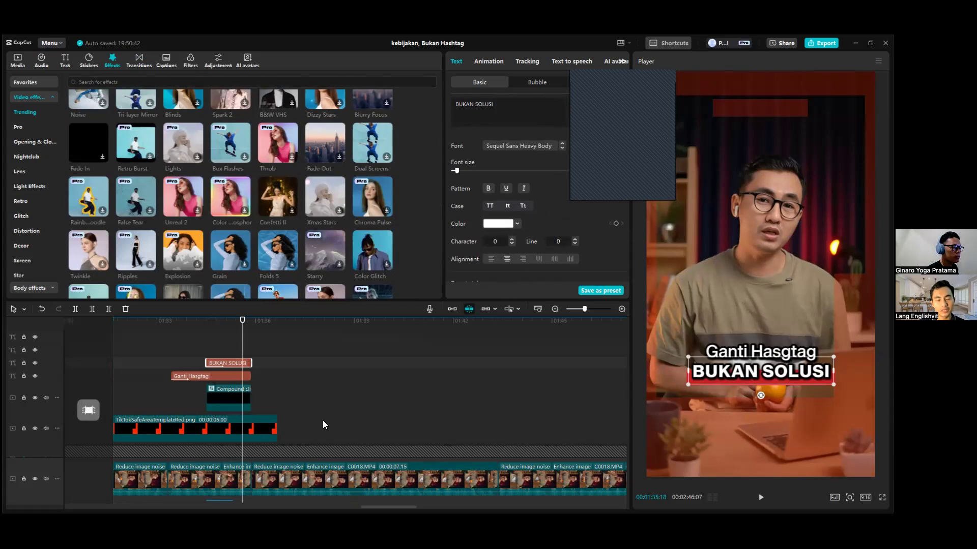
Examine the overlay, compound-clip and effect tracks of the footage before the Ganti Hasgtag section in a wider timeline view.
scroll(393, 507, left, 4)
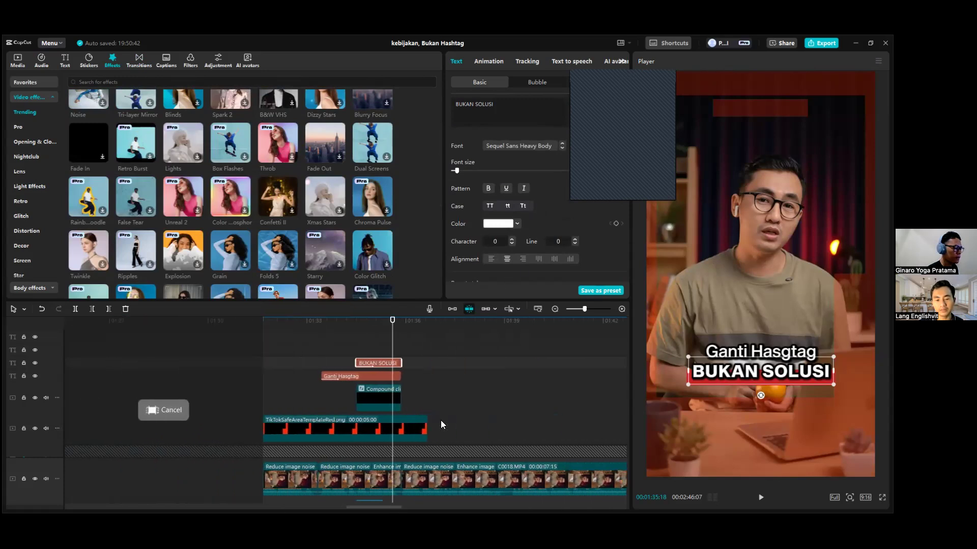
scroll(441, 421, down, 3)
scroll(441, 422, down, 4)
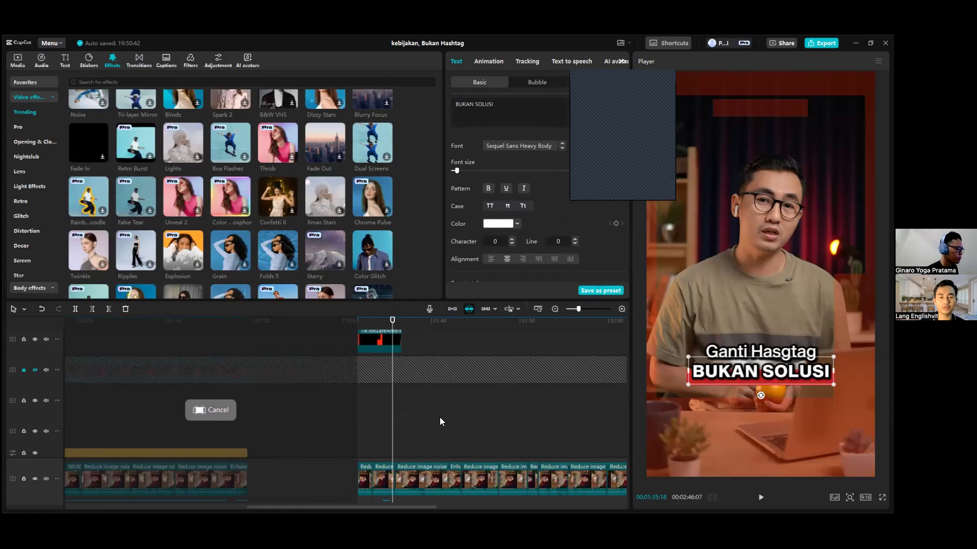
scroll(440, 421, down, 2)
scroll(440, 421, down, 3)
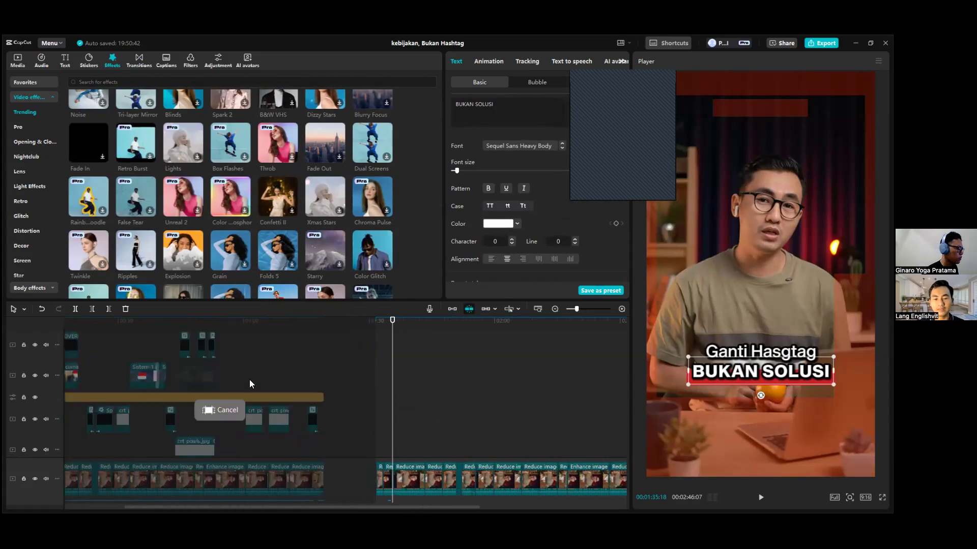
scroll(301, 390, down, 5)
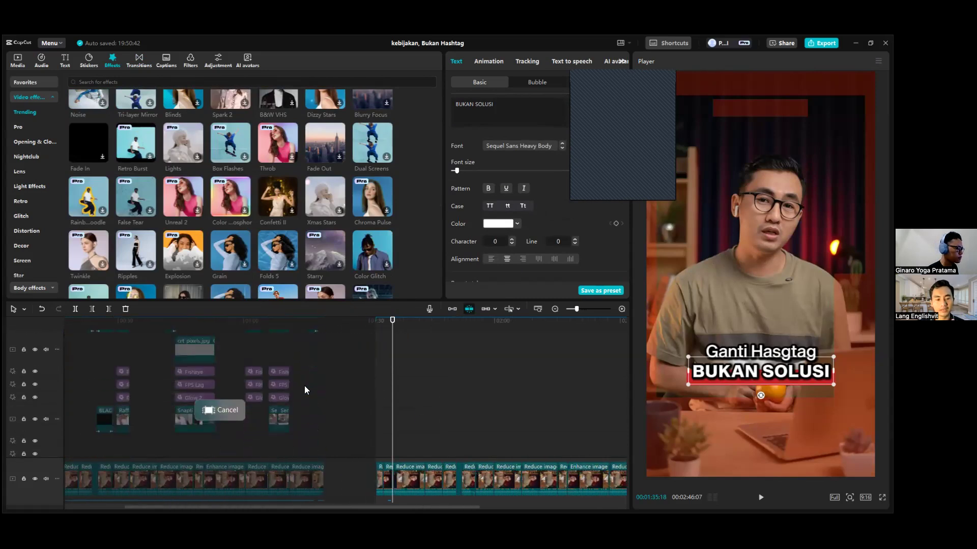
scroll(362, 401, up, 2)
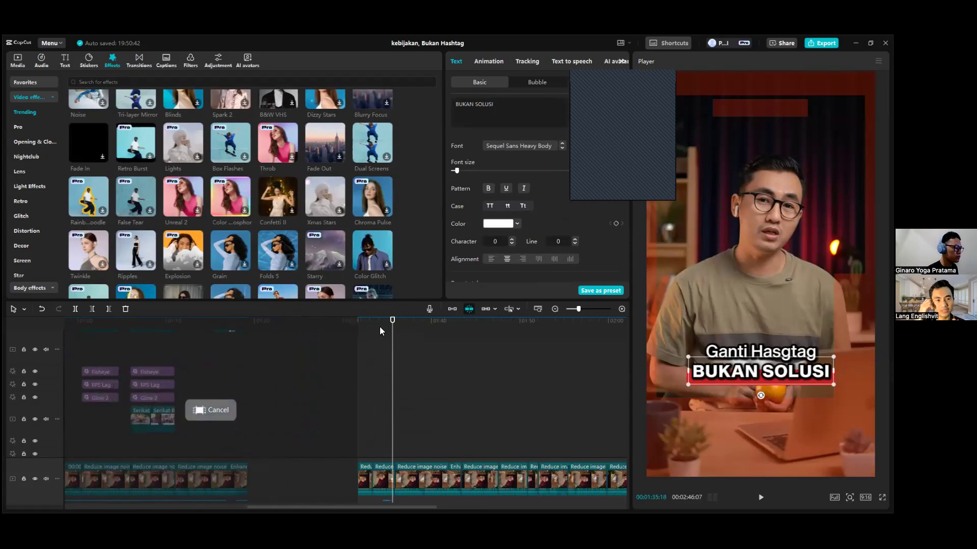
Scrub through the section with the Fisheye, FPS Lag and Glow 2 effects to the frame at 00:00:50:14.
drag(378, 323, 121, 359)
click(206, 363)
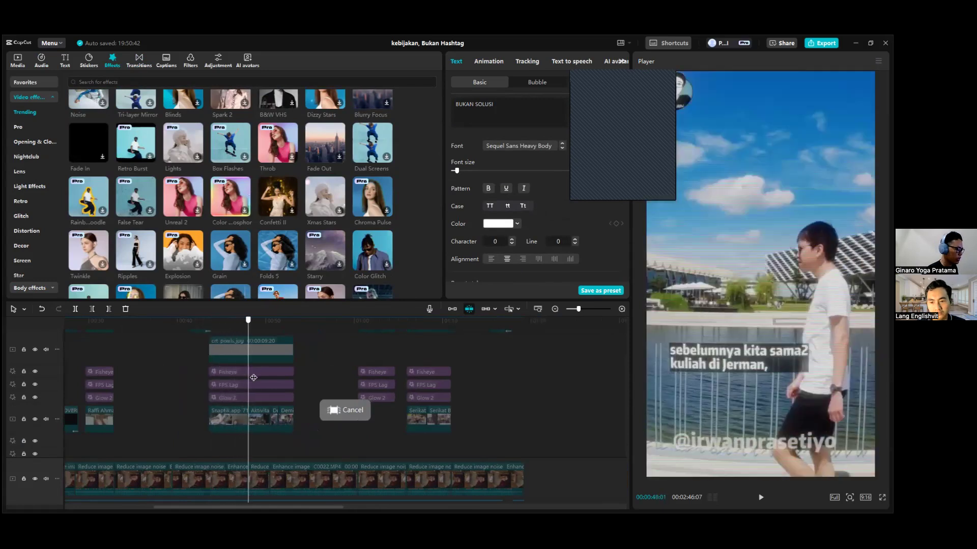
scroll(256, 369, up, 2)
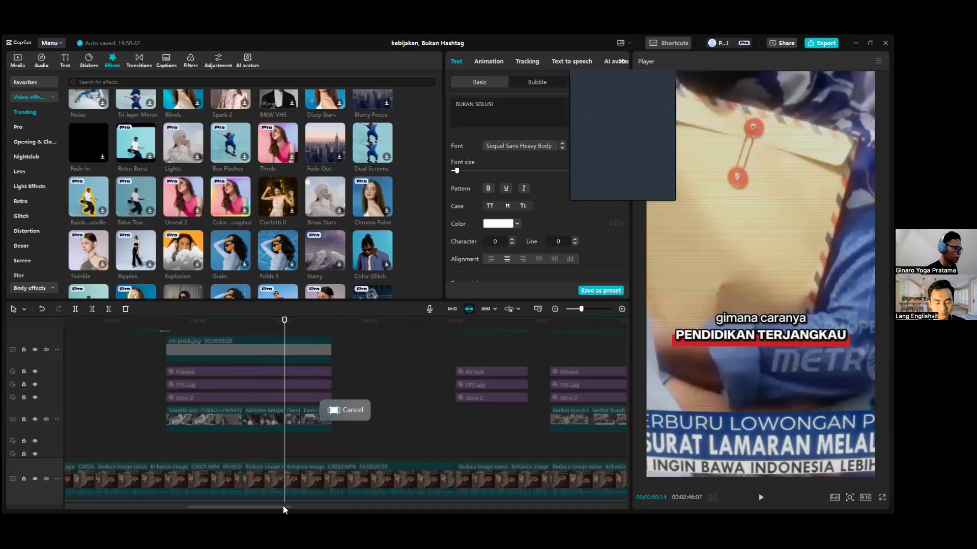
Go back to the Indonesian flag map overlay clip and view its frame at 00:00:33:25.
drag(283, 506, 221, 507)
scroll(297, 387, up, 3)
scroll(300, 390, up, 2)
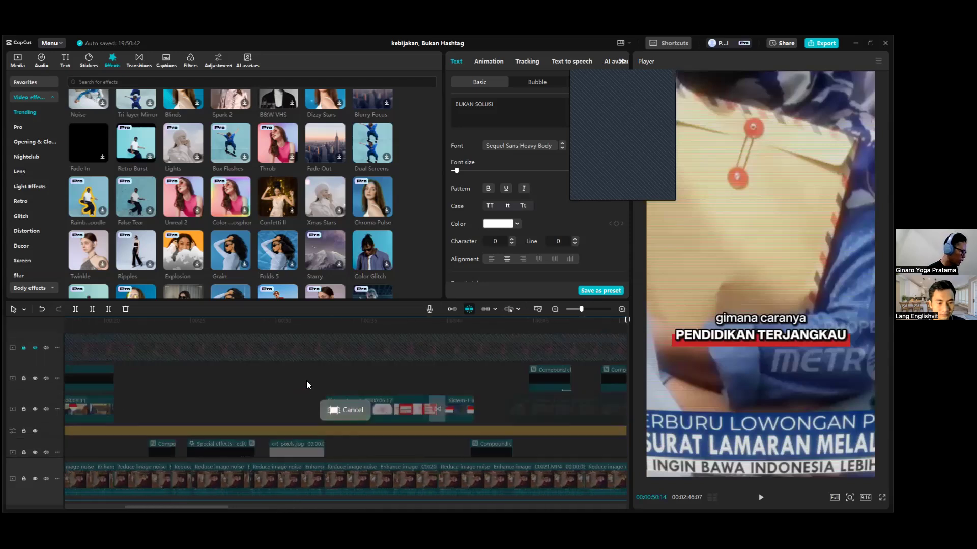
click(339, 328)
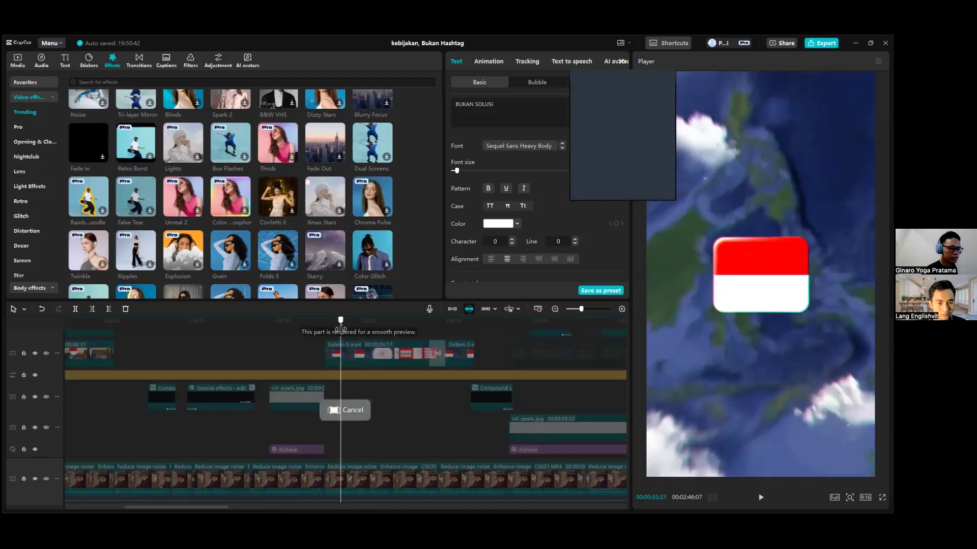
scroll(394, 393, down, 2)
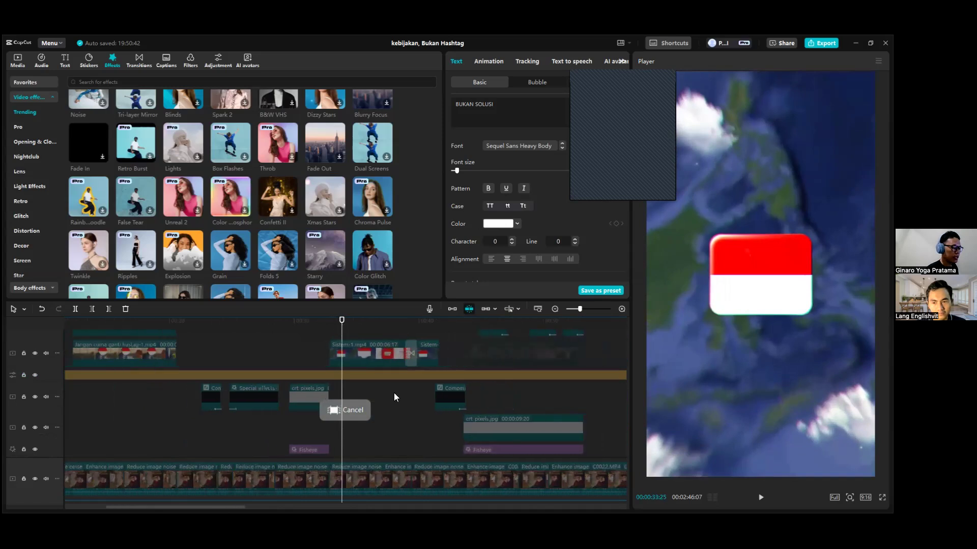
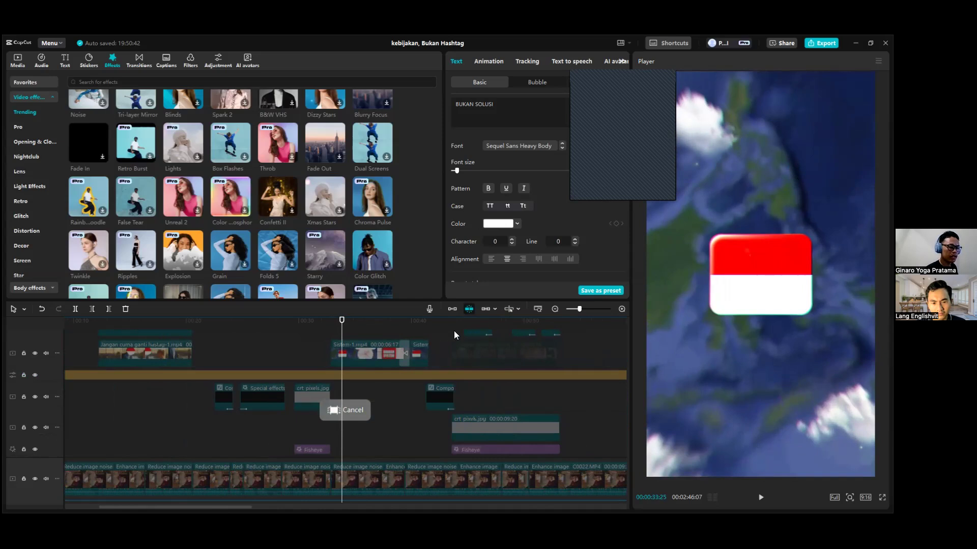
Scrub through the Indonesian flag map overlay clip, examining its start and its frame at 00:00:33:14.
scroll(372, 351, up, 1)
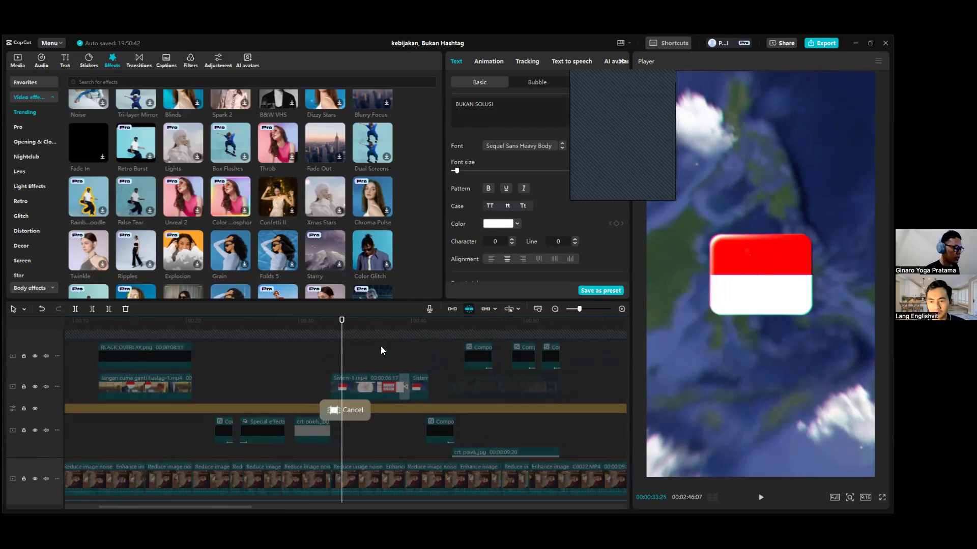
click(359, 326)
scroll(361, 366, down, 4)
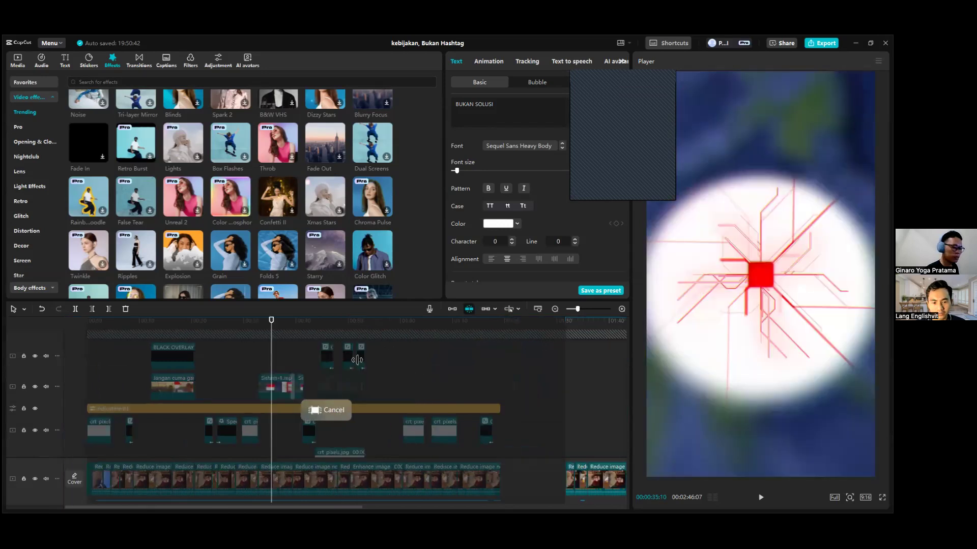
scroll(361, 369, up, 2)
scroll(359, 367, up, 2)
drag(274, 327, 194, 331)
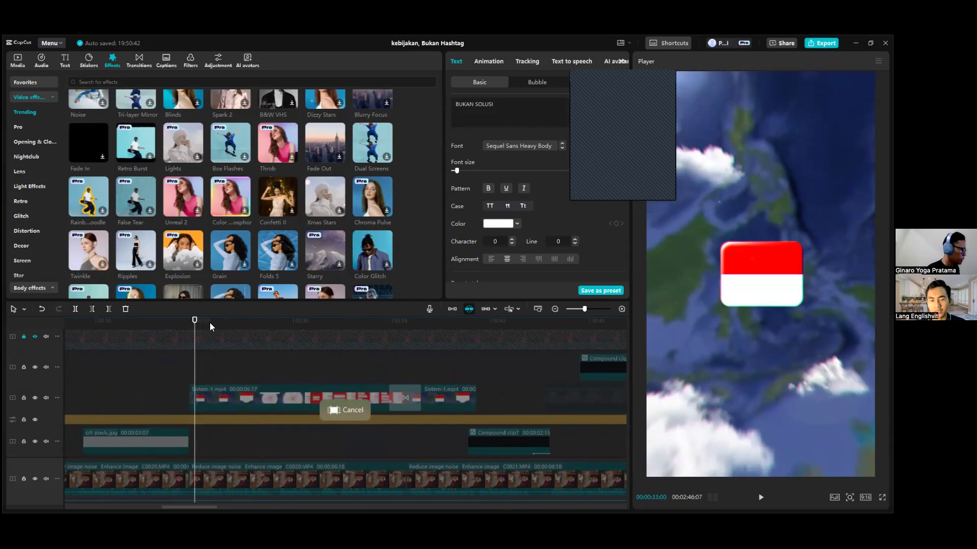
key(Up)
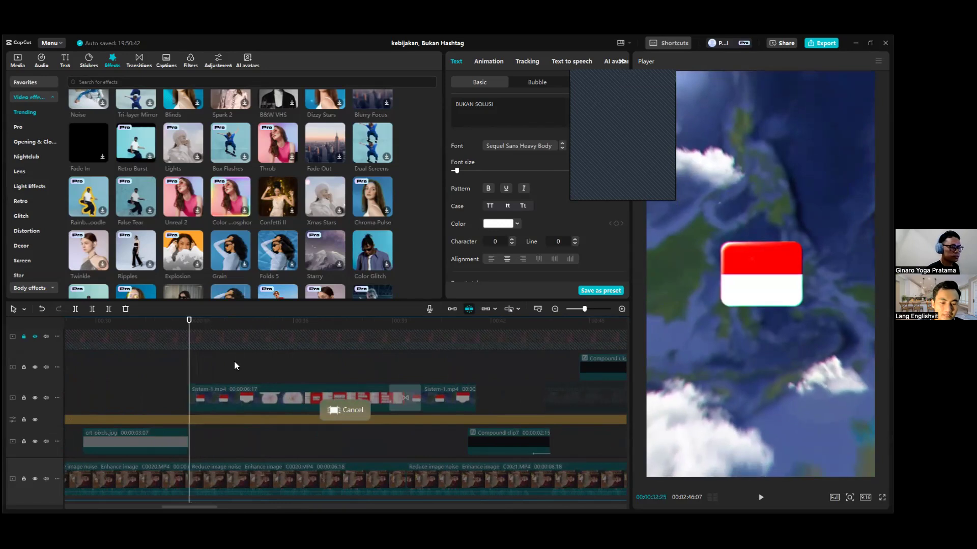
scroll(207, 507, left, 2)
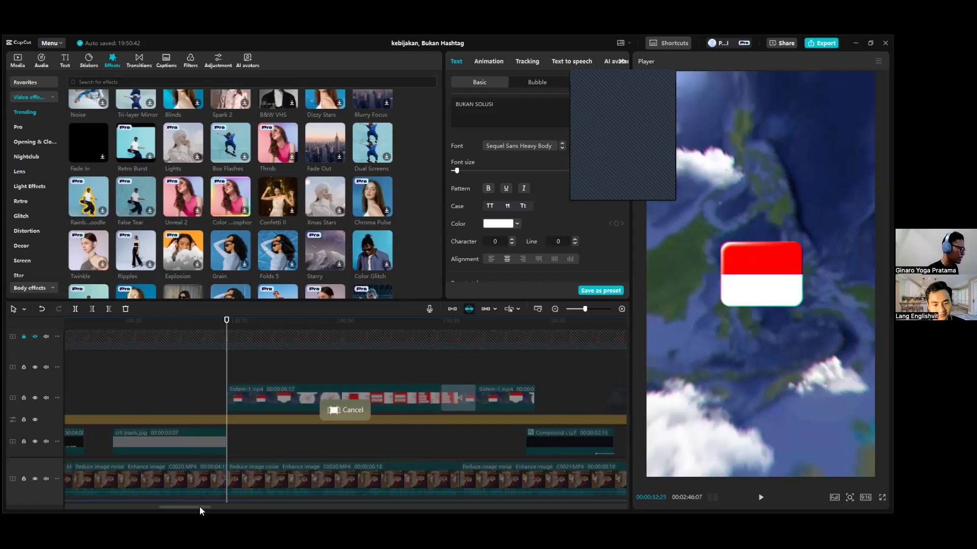
scroll(199, 506, left, 3)
scroll(199, 507, left, 2)
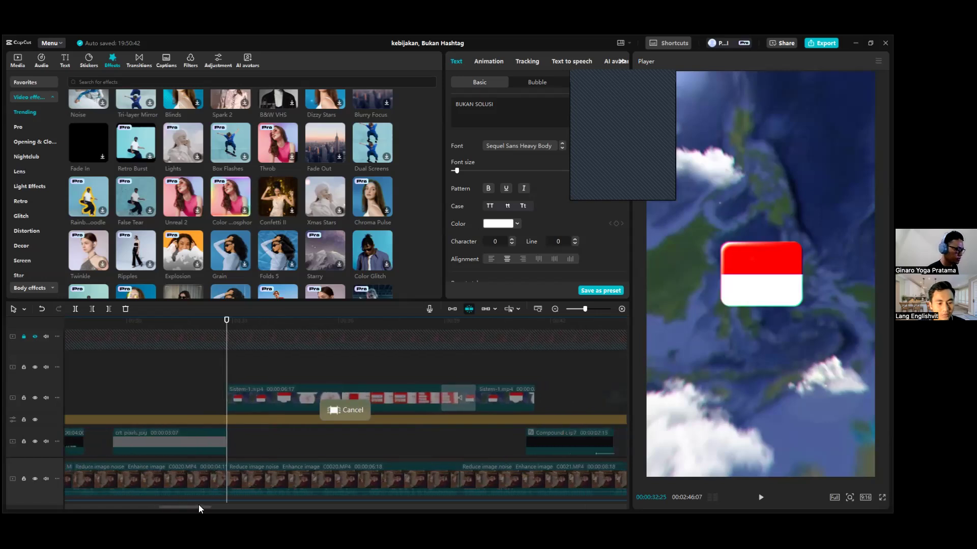
click(330, 321)
scroll(380, 382, down, 1)
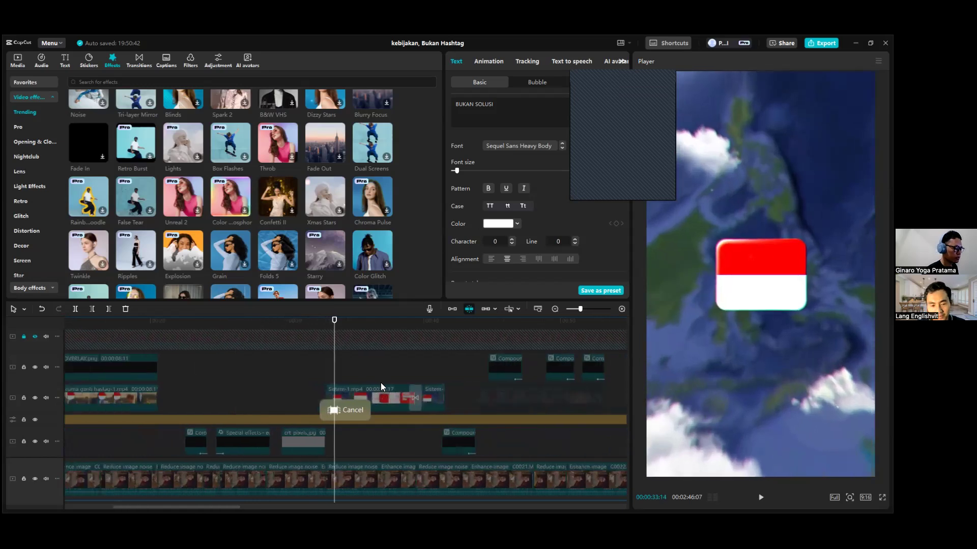
Go to the talking-head footage after the BUKAN SOLUSI caption and view its frame at 00:01:39:27.
scroll(380, 383, down, 3)
drag(370, 321, 355, 330)
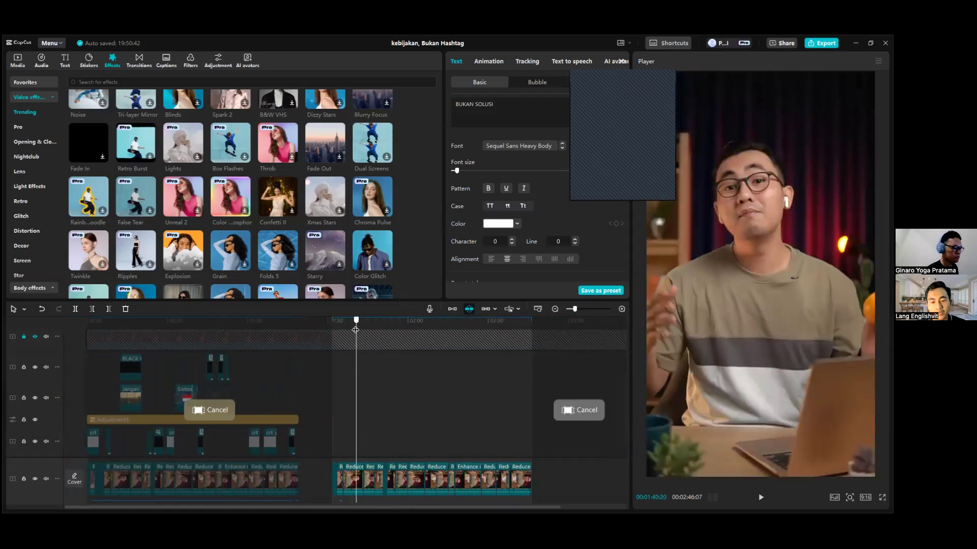
scroll(363, 349, up, 3)
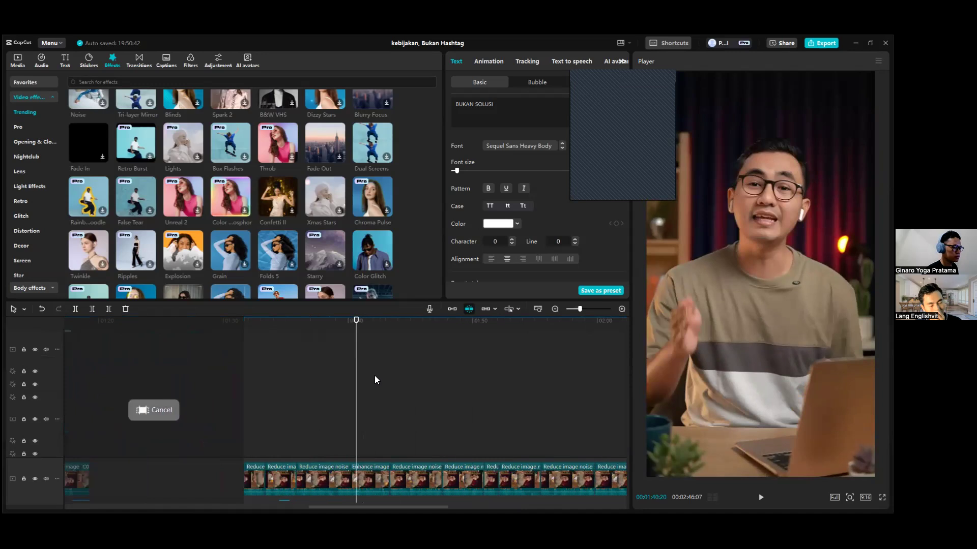
scroll(374, 380, up, 2)
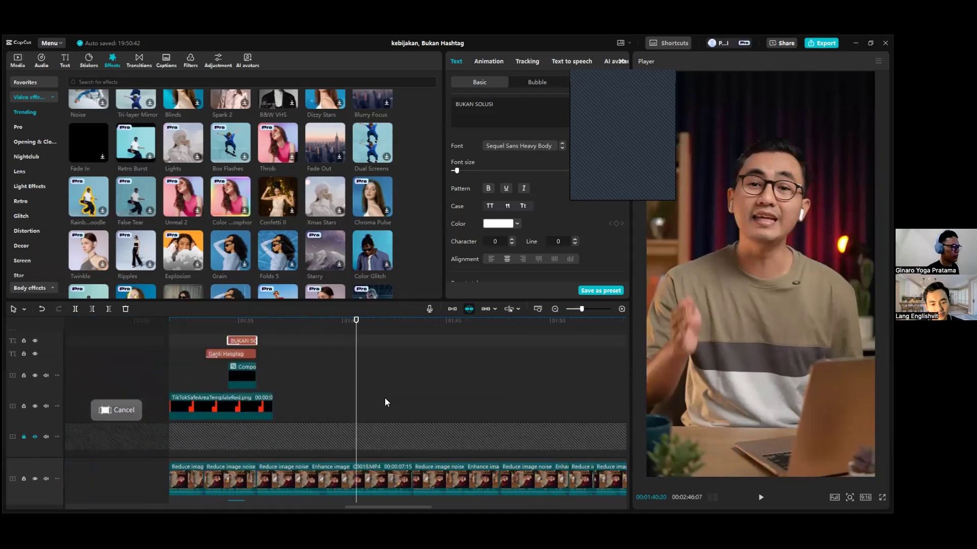
scroll(387, 398, up, 1)
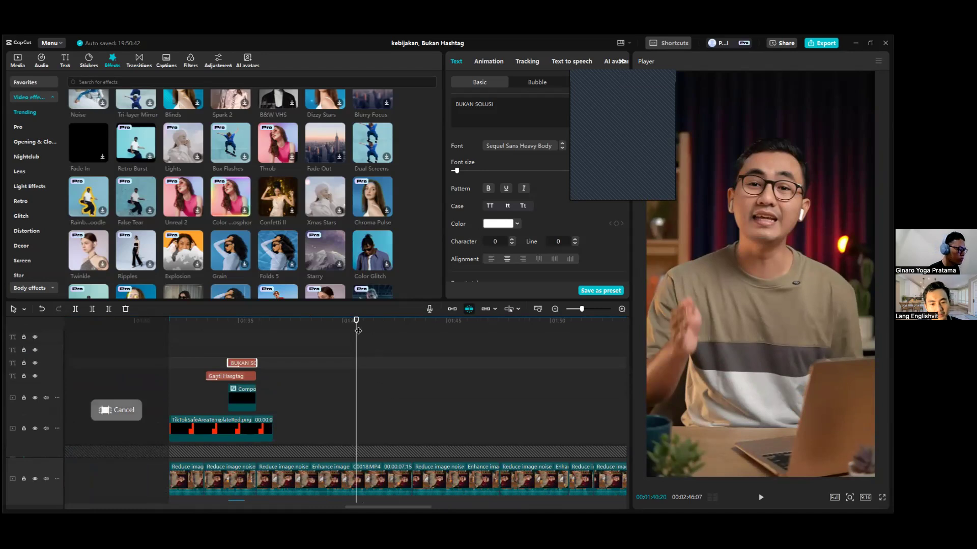
drag(358, 331, 340, 328)
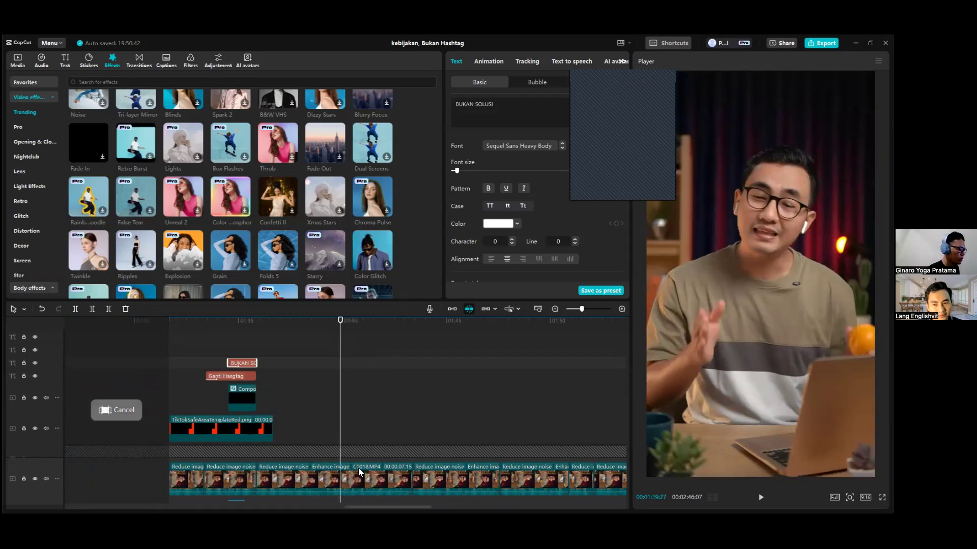
Turn on Isolate voice with Keep vocal for the C0018.MP4 clip under the playhead.
click(364, 481)
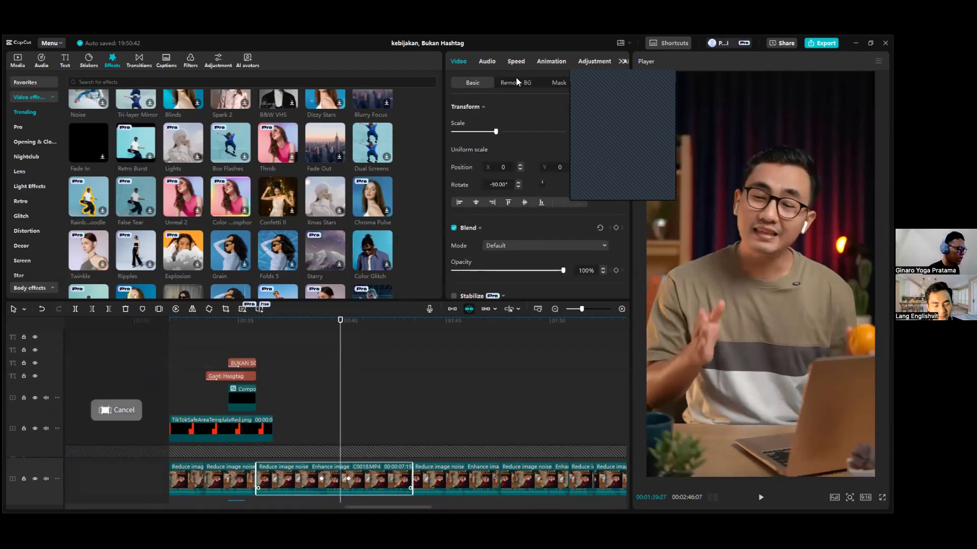
click(487, 62)
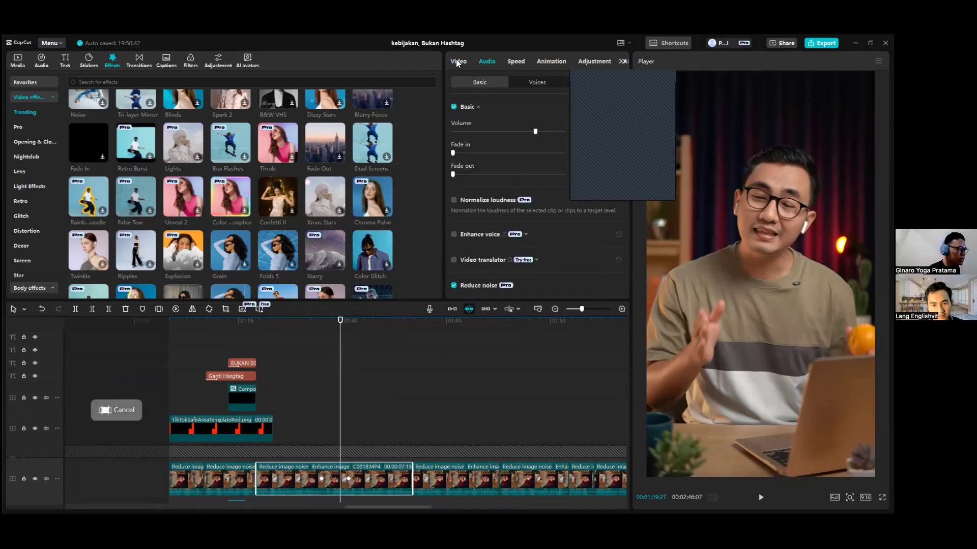
scroll(374, 395, down, 5)
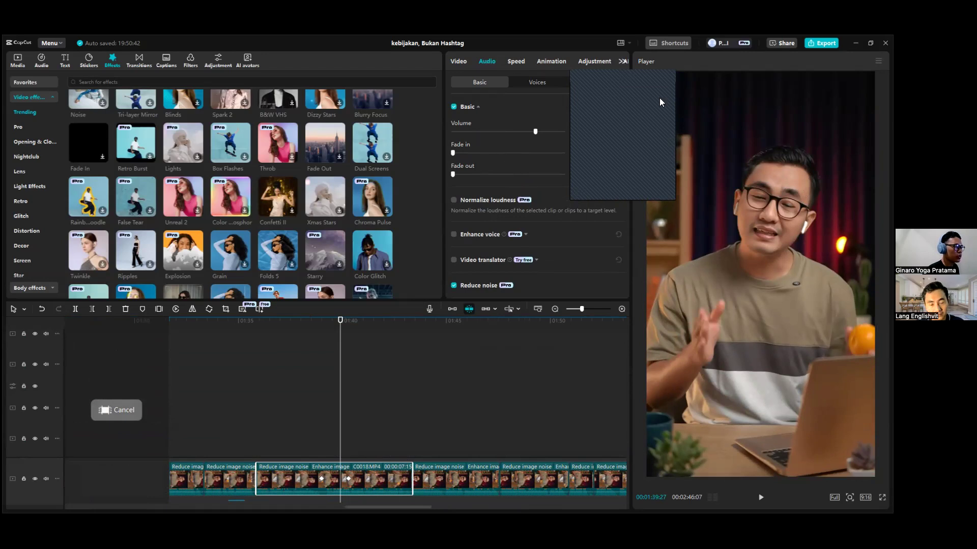
scroll(499, 116, down, 2)
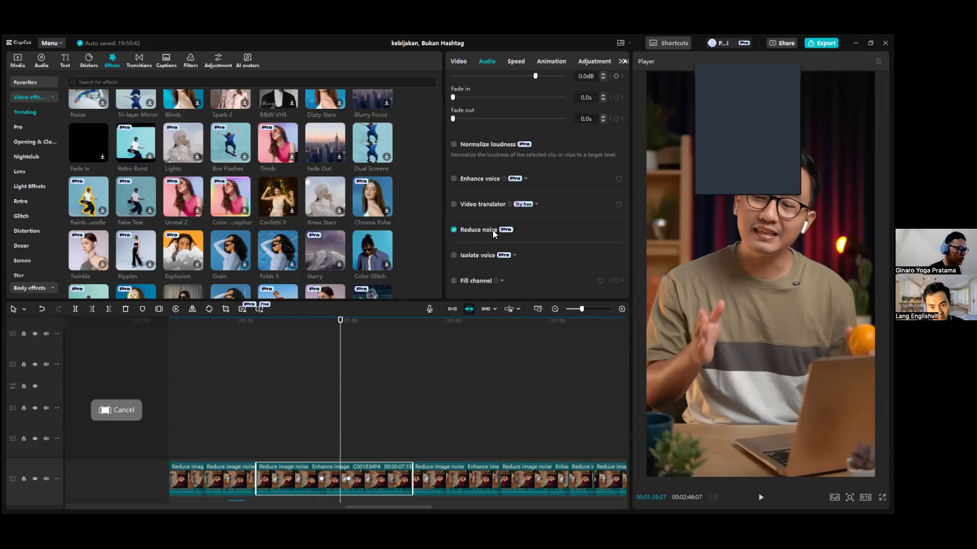
click(453, 256)
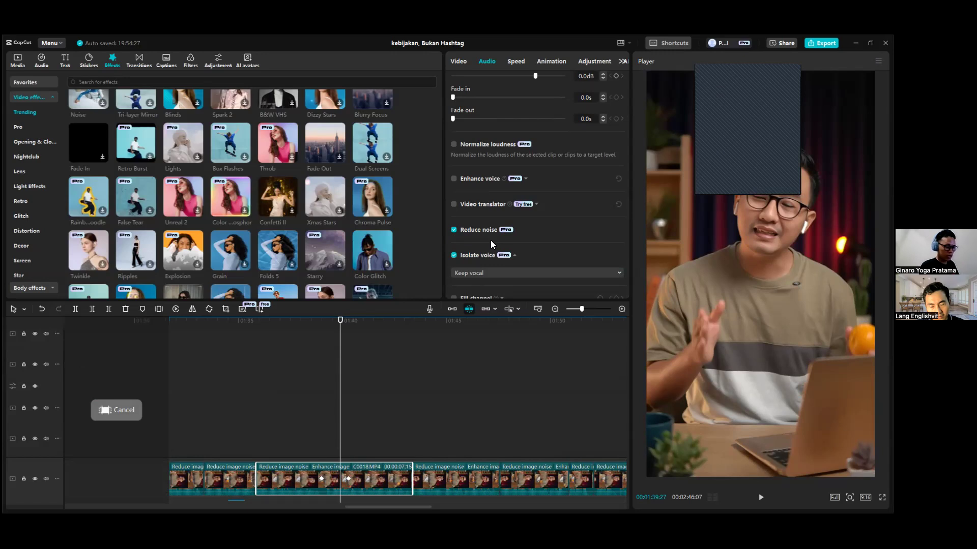
Show the audio level meters and play the voice-isolated clip up to 00:01:41:04.
click(713, 497)
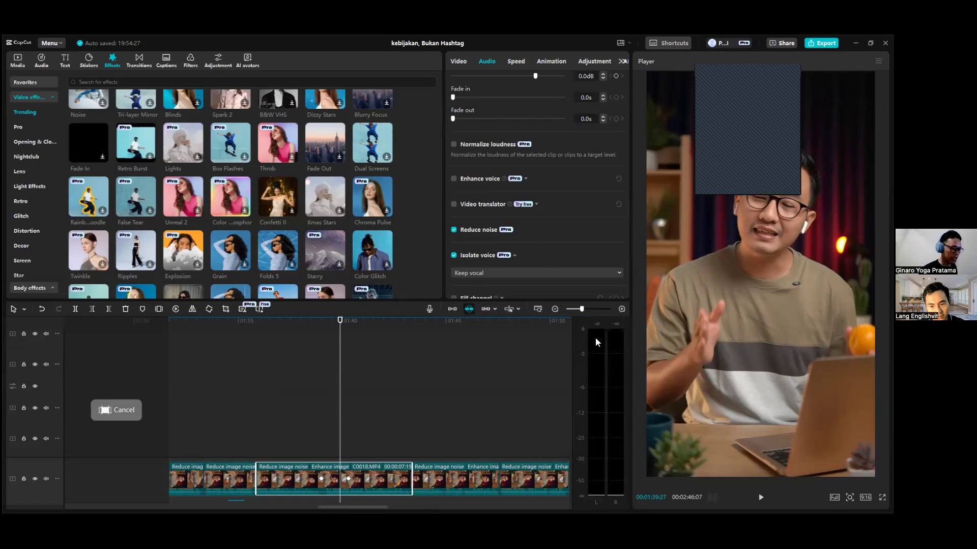
click(306, 322)
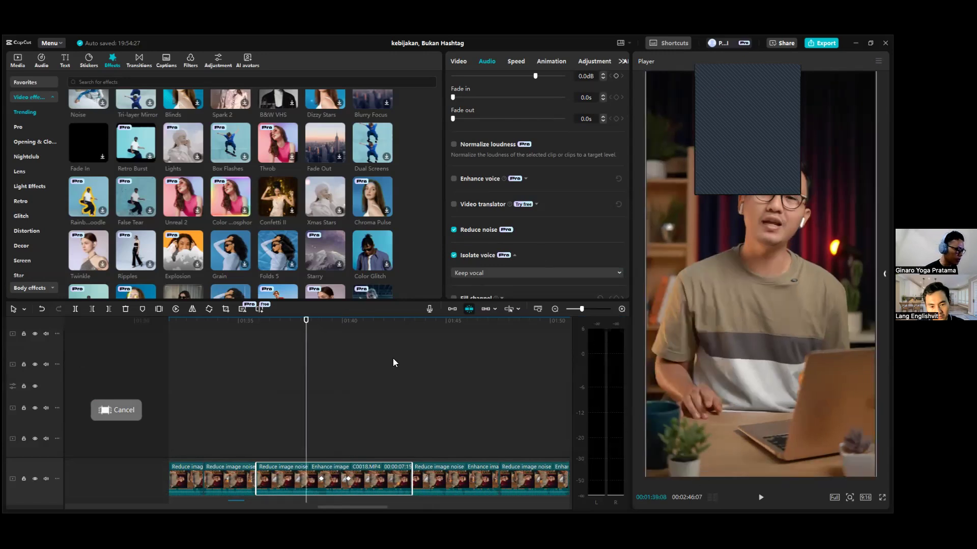
key(space)
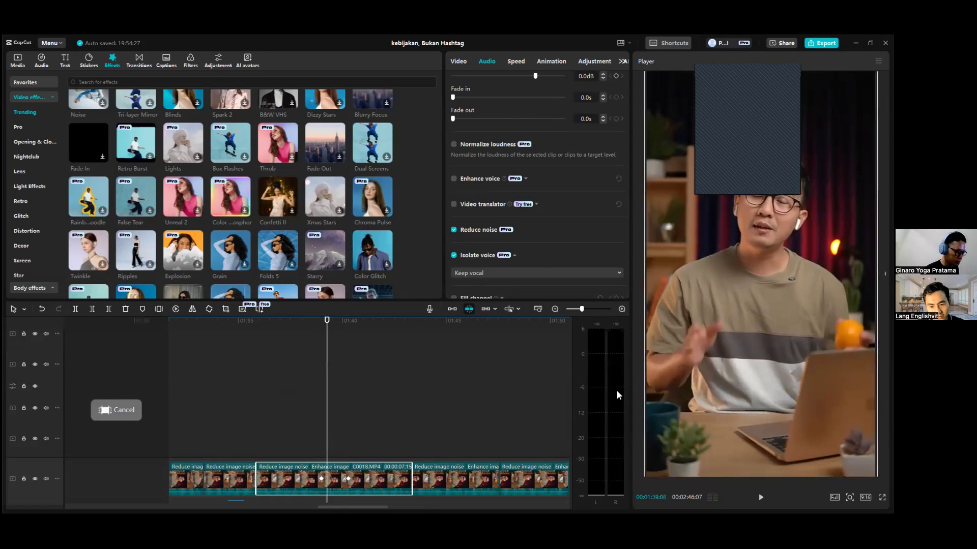
key(space)
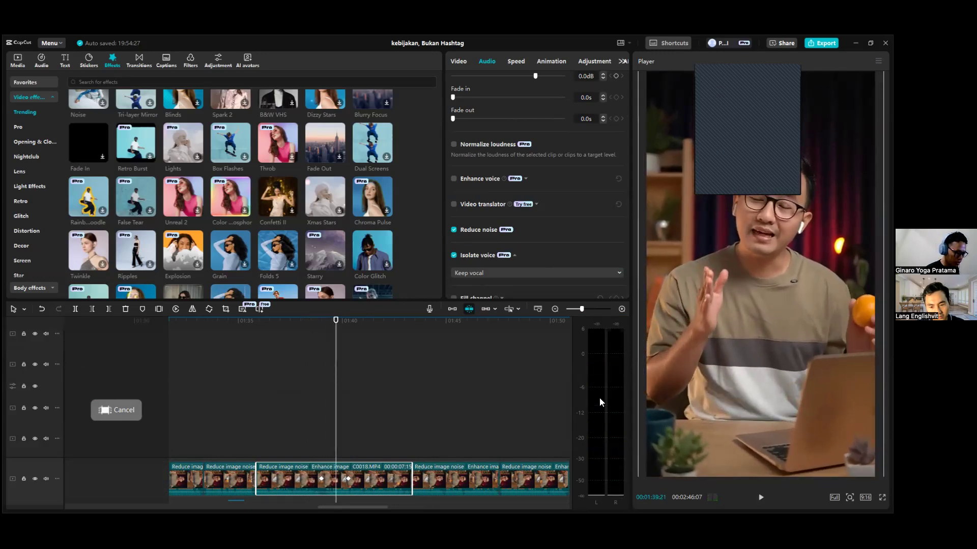
key(space)
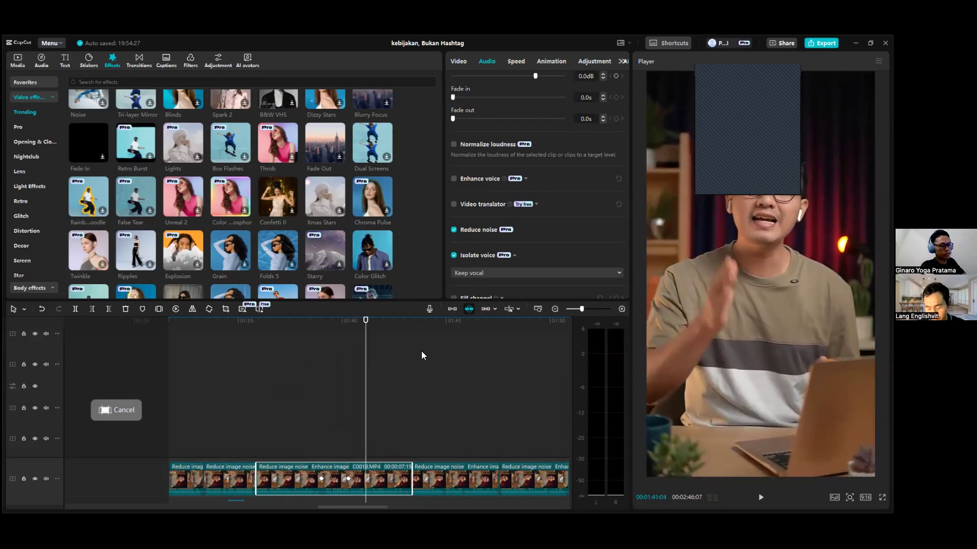
Examine the main-track clips at different timeline scales and the selected clip's Reduce noise and Isolate voice options.
scroll(417, 407, down, 1)
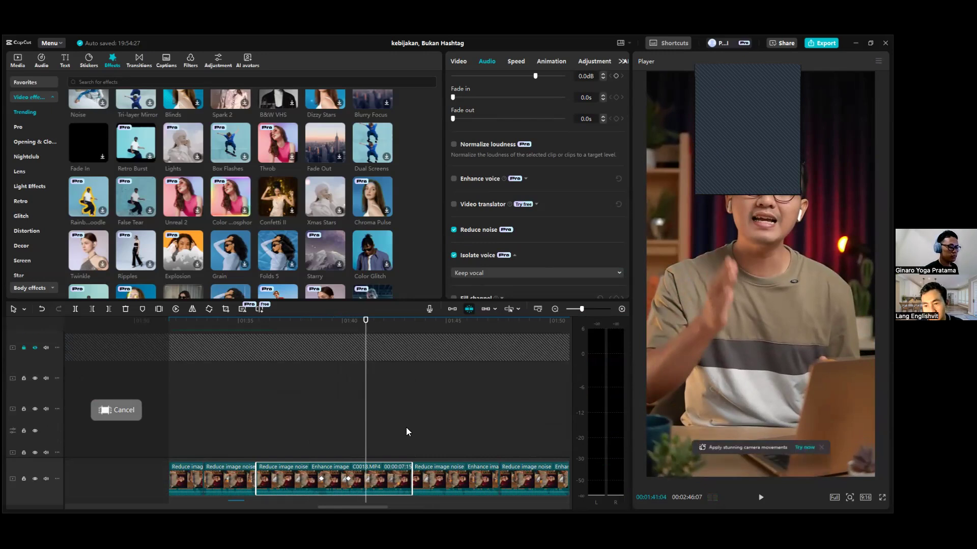
scroll(406, 433, down, 4)
scroll(406, 433, down, 2)
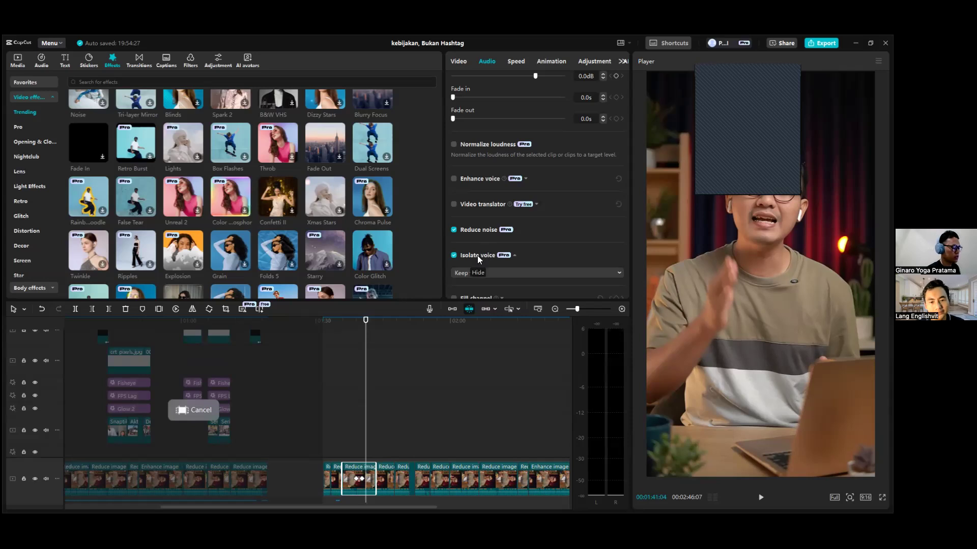
scroll(353, 471, up, 3)
scroll(369, 435, down, 3)
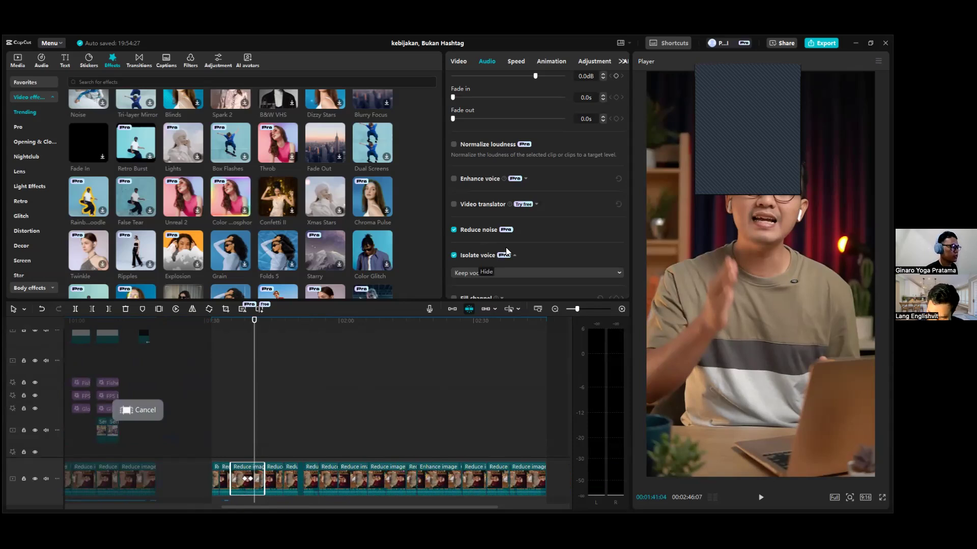
scroll(539, 244, down, 1)
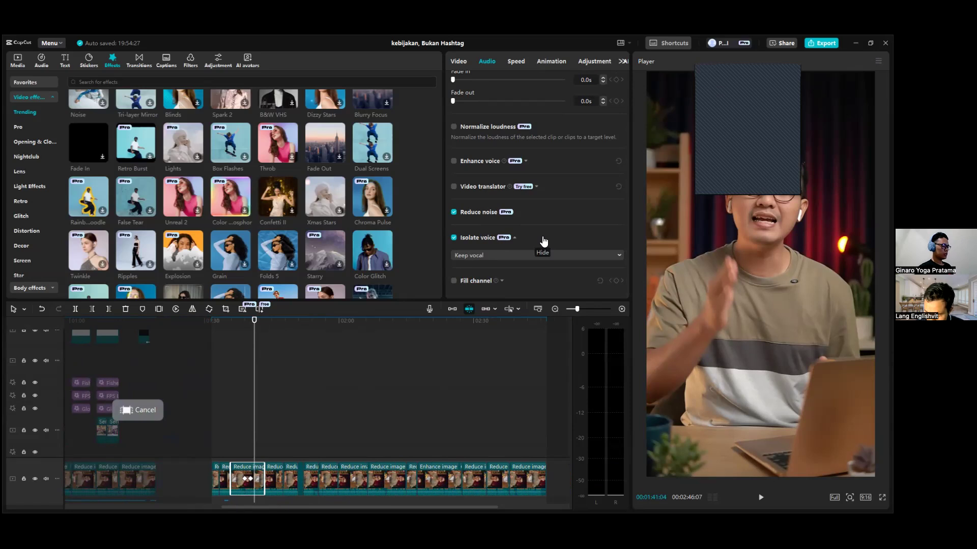
scroll(451, 341, up, 3)
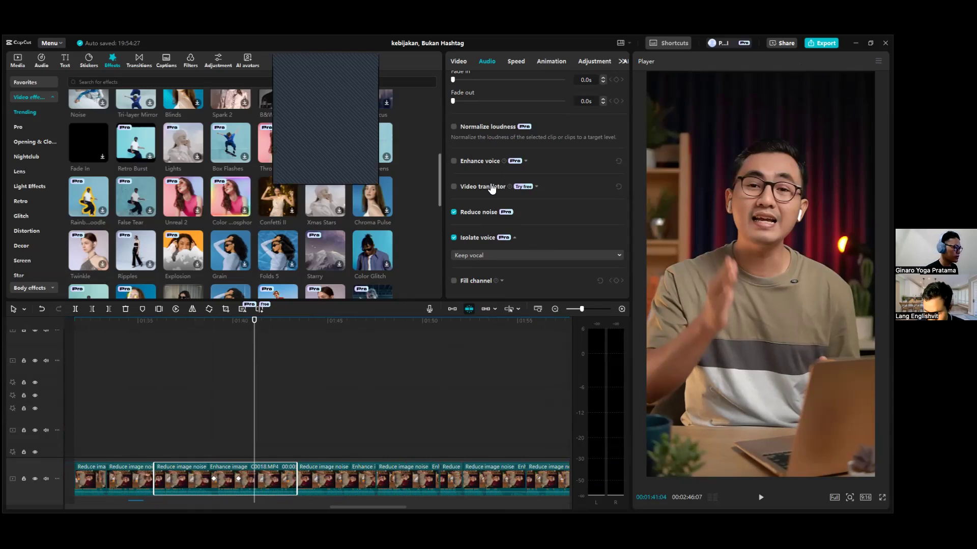
Check the Enhance image level options for the same clip and choose Weak for its Reduce image noise level.
click(458, 61)
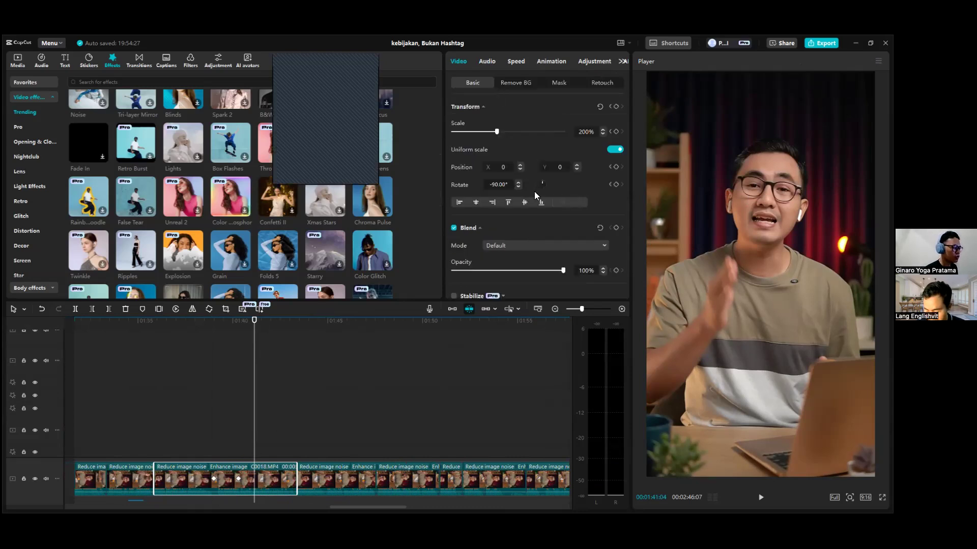
scroll(534, 191, down, 10)
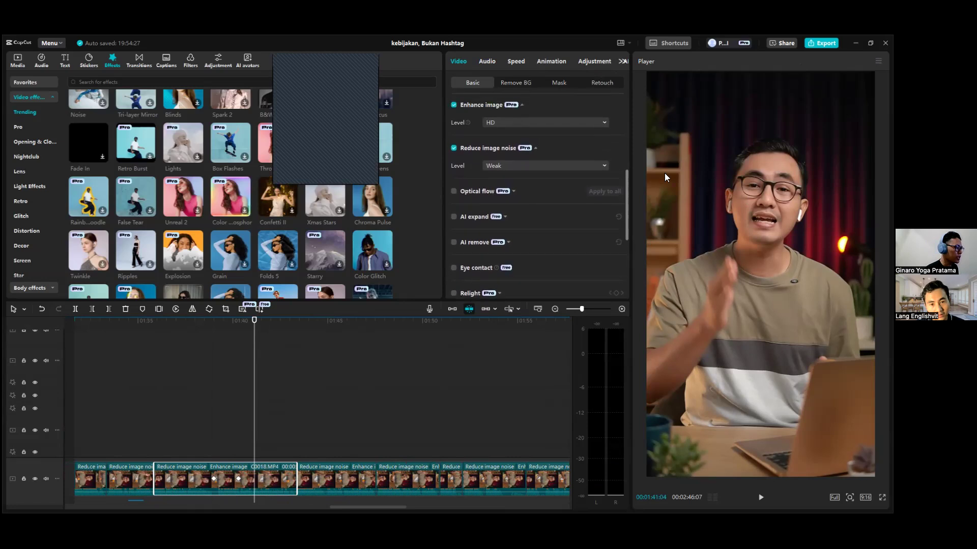
scroll(535, 127, up, 2)
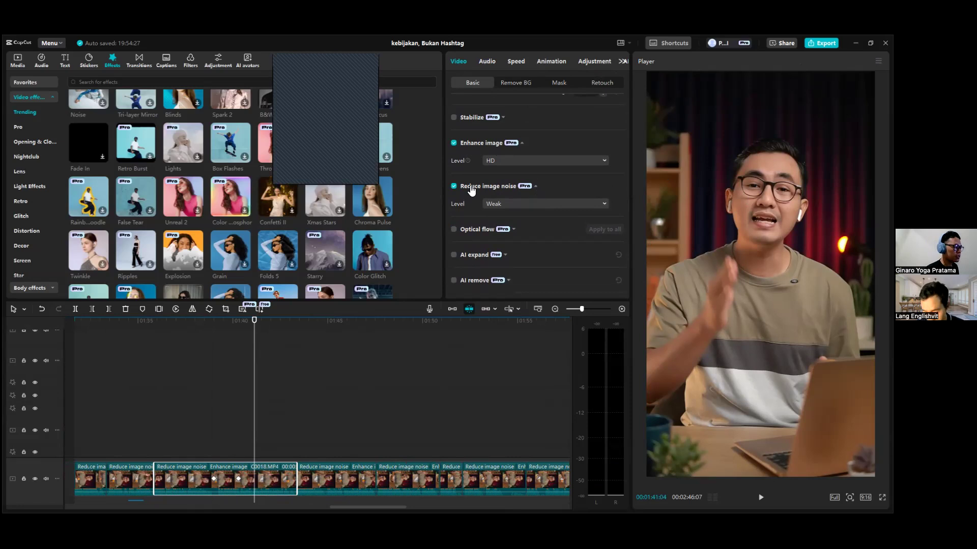
click(520, 160)
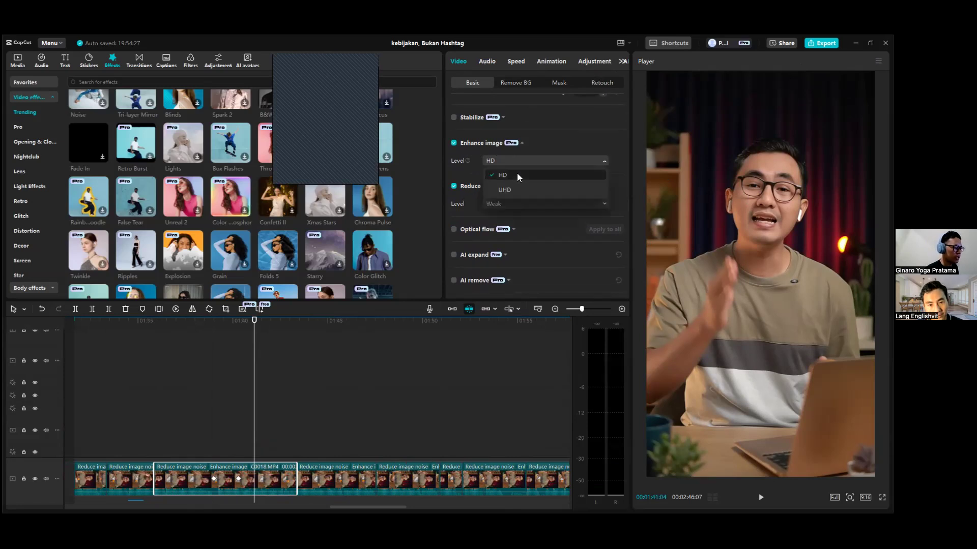
click(512, 204)
click(511, 219)
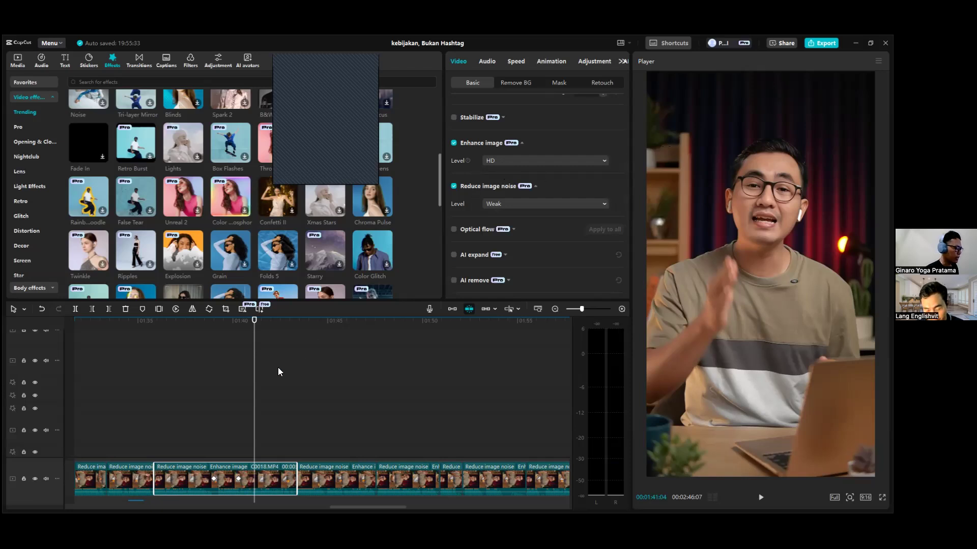
Compare the clip's picture at 00:01:41:06 by switching Enhance image and Reduce image noise off and back on.
scroll(261, 406, up, 4)
click(242, 326)
drag(374, 507, 361, 507)
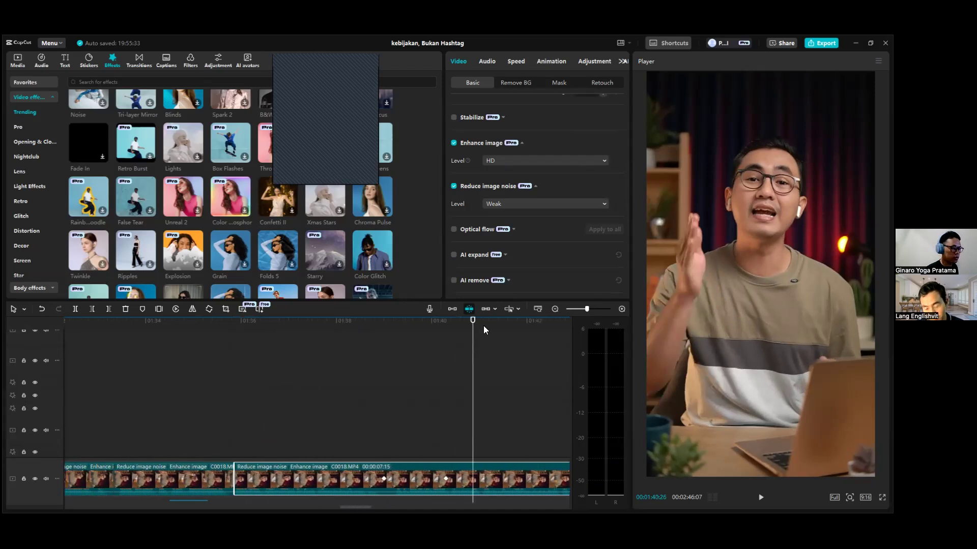
click(454, 142)
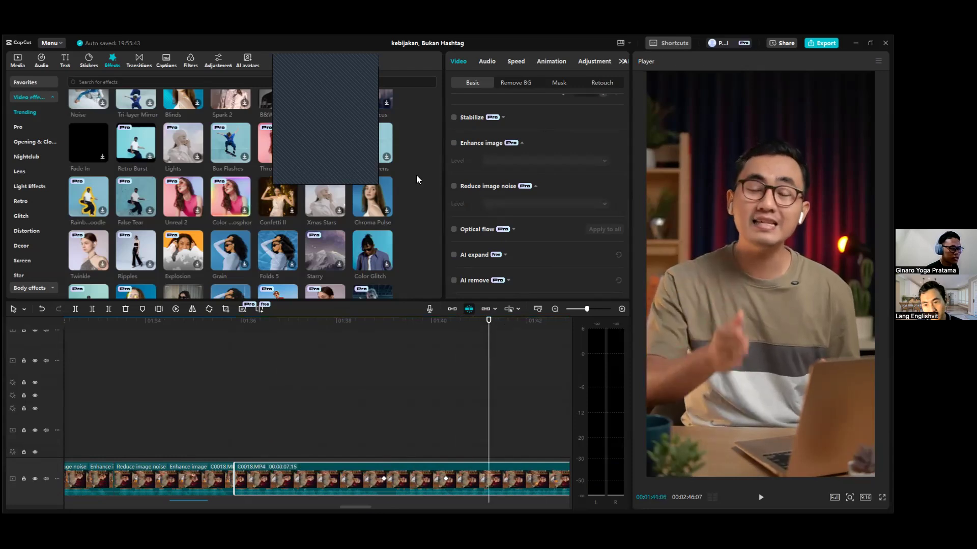
click(454, 143)
click(454, 187)
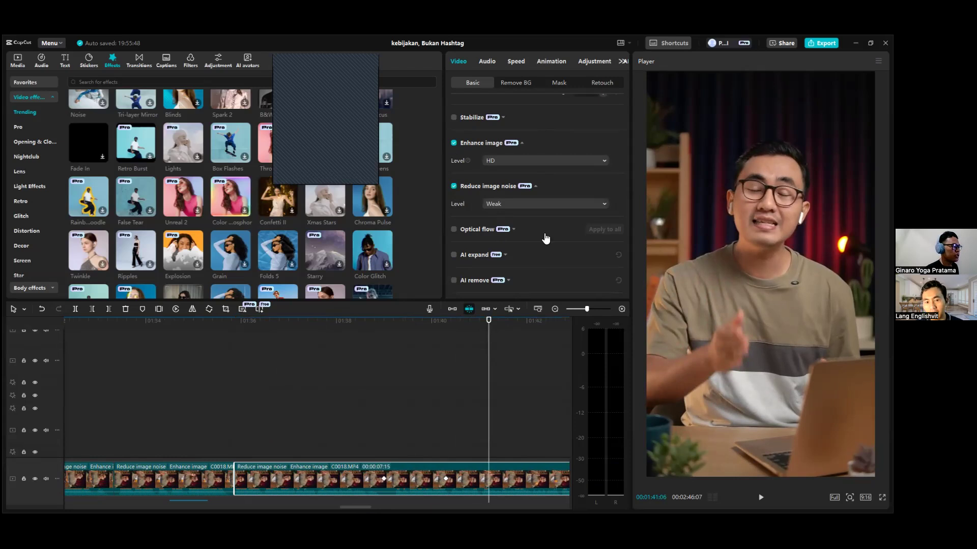
Open the selected clip's face retouch settings and compare the picture at 00:01:41:06 by switching Skin retouching off and back on.
drag(352, 507, 358, 507)
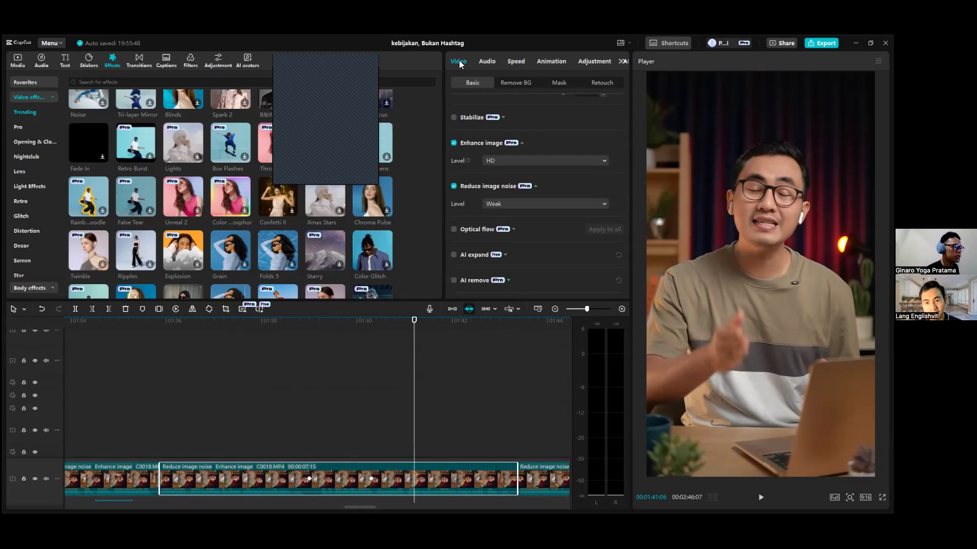
click(608, 82)
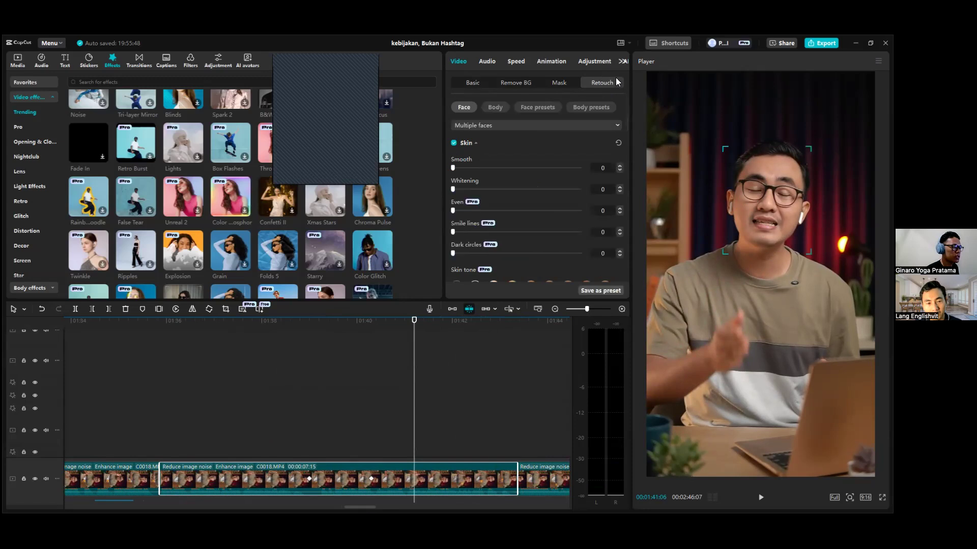
scroll(540, 161, down, 1)
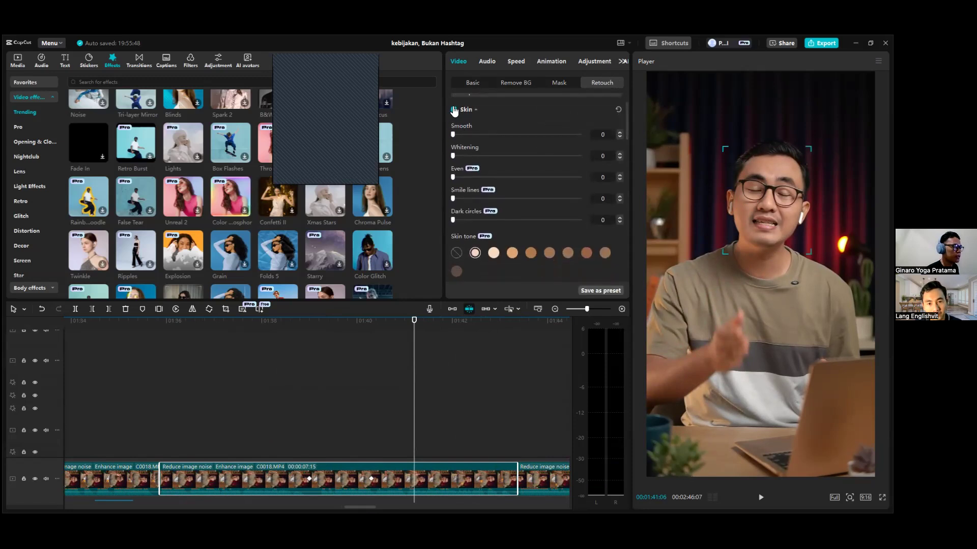
scroll(462, 137, up, 1)
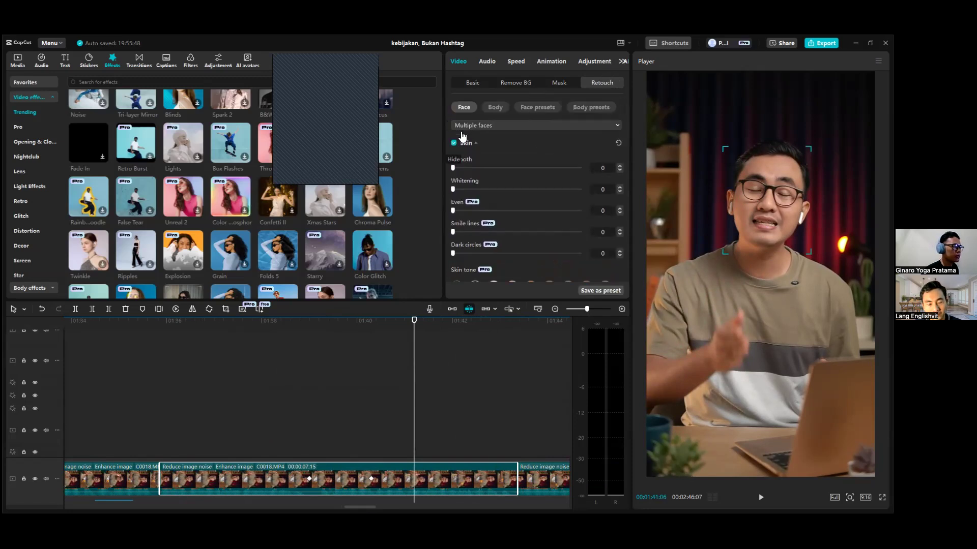
click(454, 144)
click(455, 144)
click(454, 143)
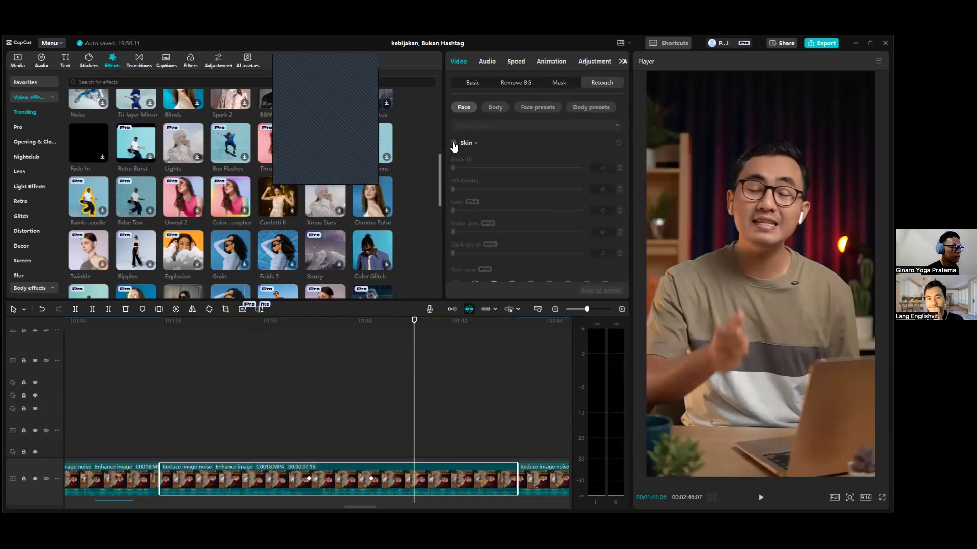
click(453, 143)
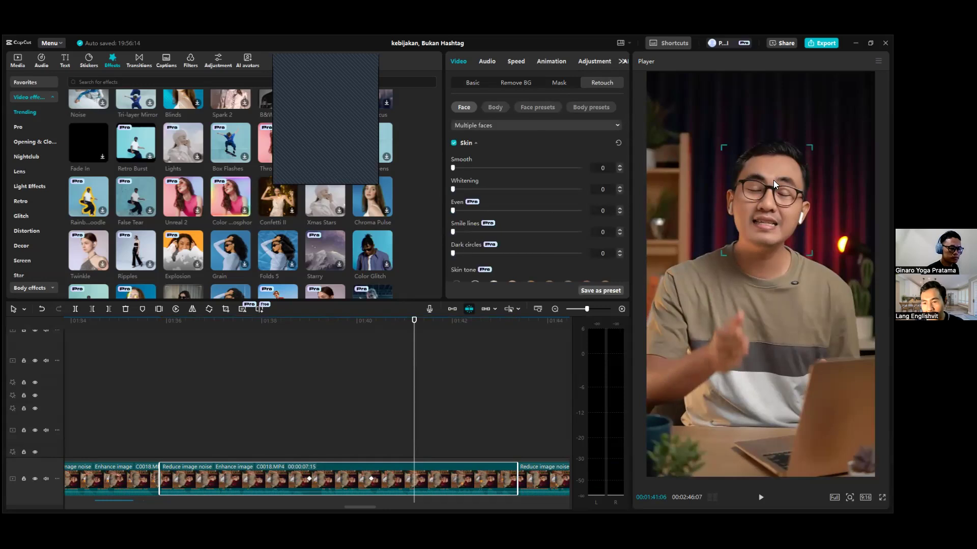
Try a Smooth level of 95 in the clip's skin retouching and undo it.
scroll(548, 161, down, 2)
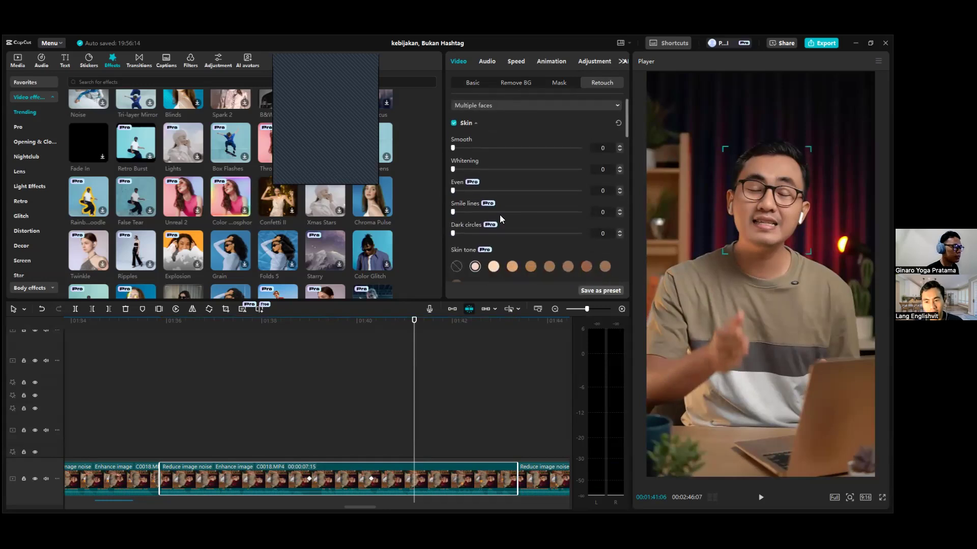
click(454, 147)
drag(540, 148, 565, 148)
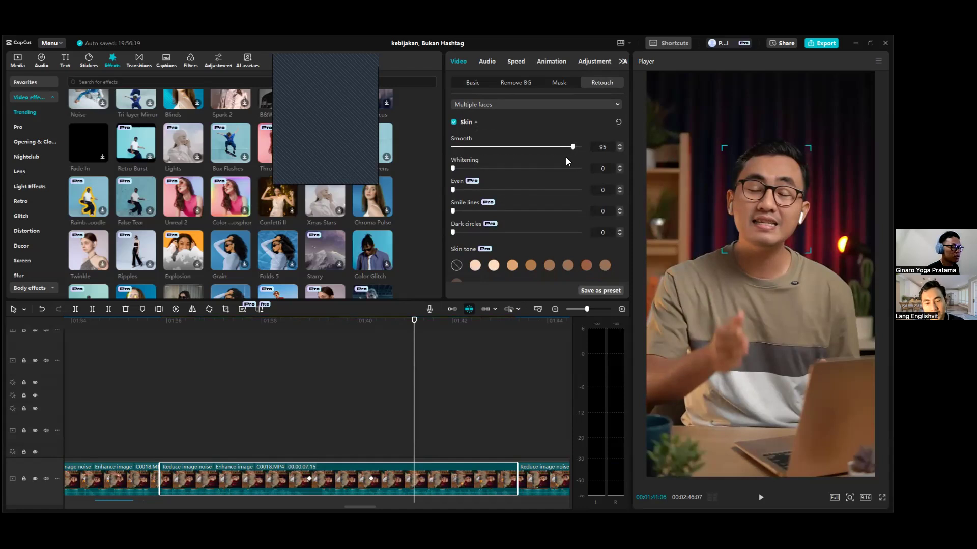
key(ctrl+z)
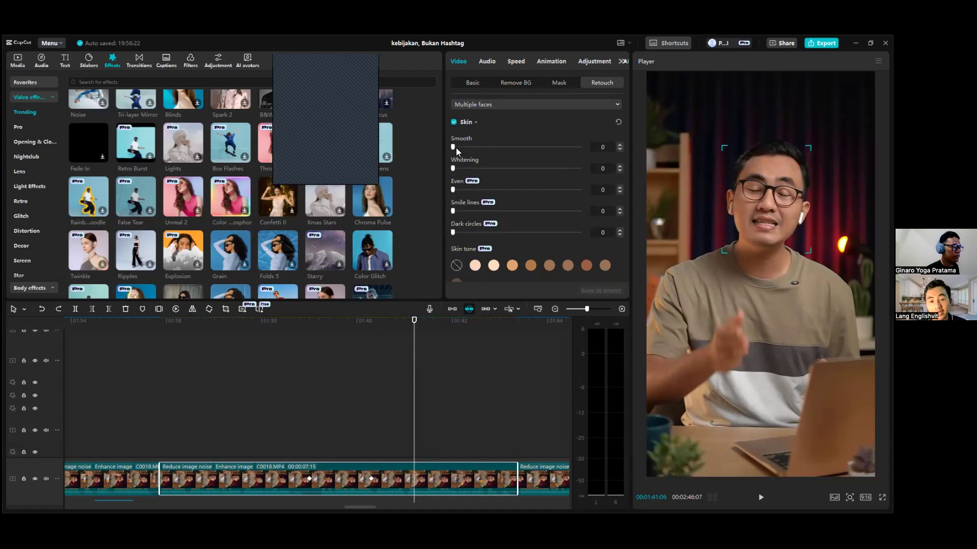
Try the first light pink skin tone on the clip's face and clear it back to no skin tone.
scroll(484, 223, down, 1)
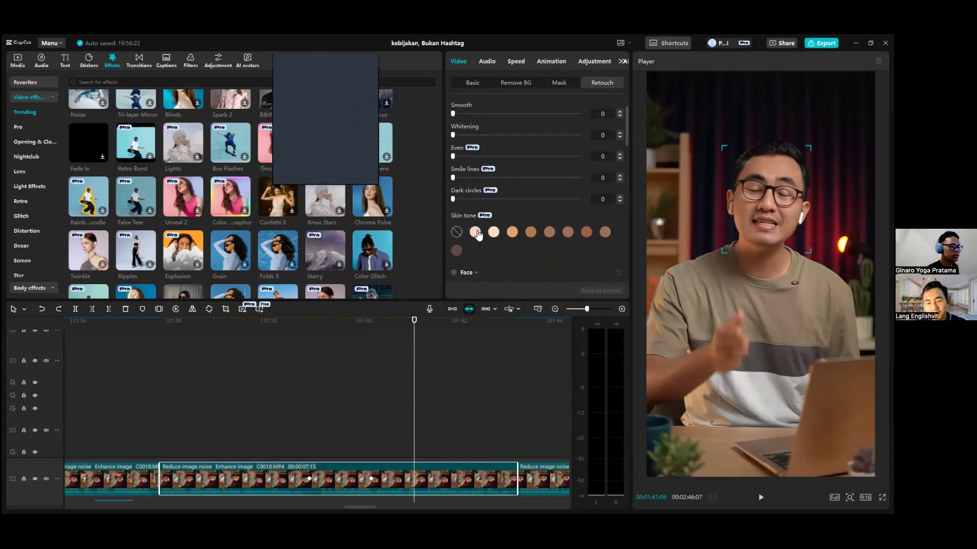
click(476, 233)
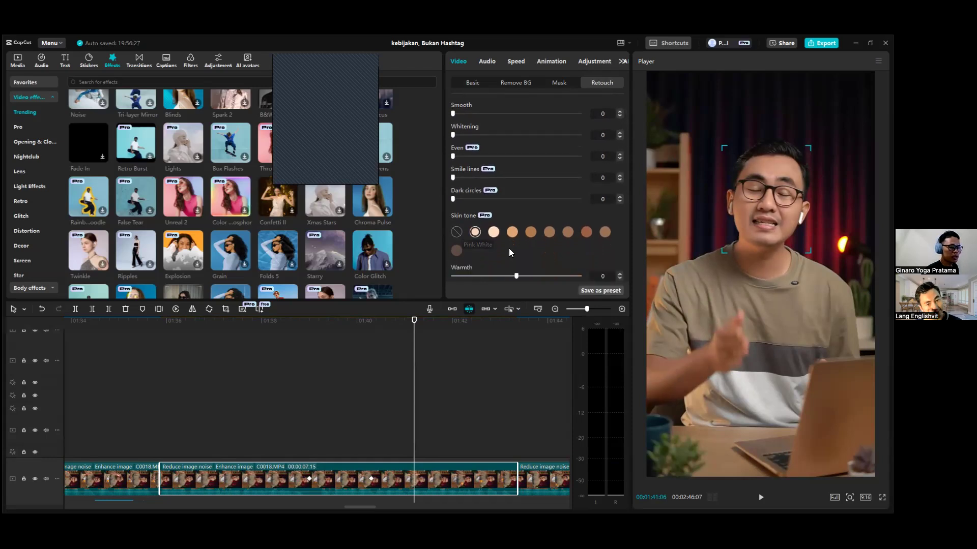
click(458, 230)
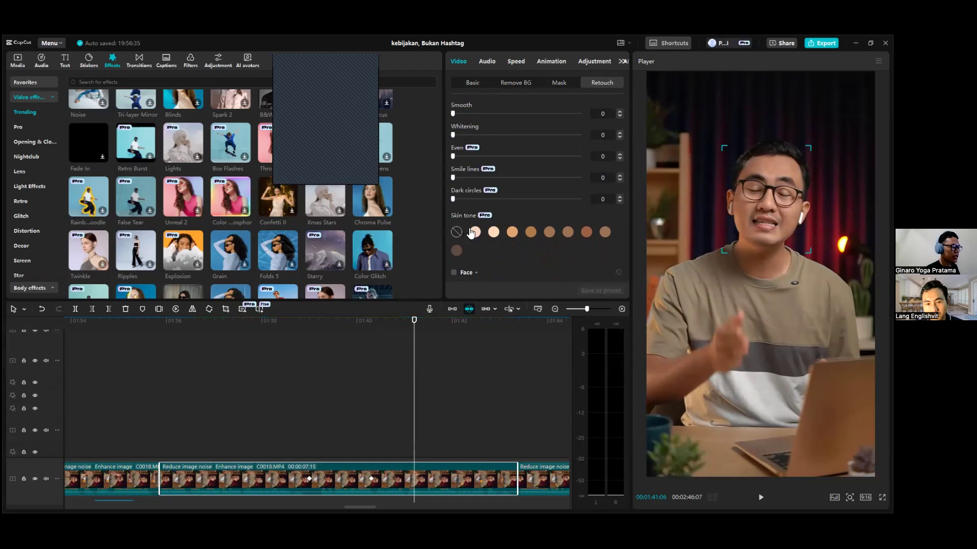
Try a Whitening level of 76 on the face and choose the first light pink skin tone instead.
scroll(491, 193, up, 2)
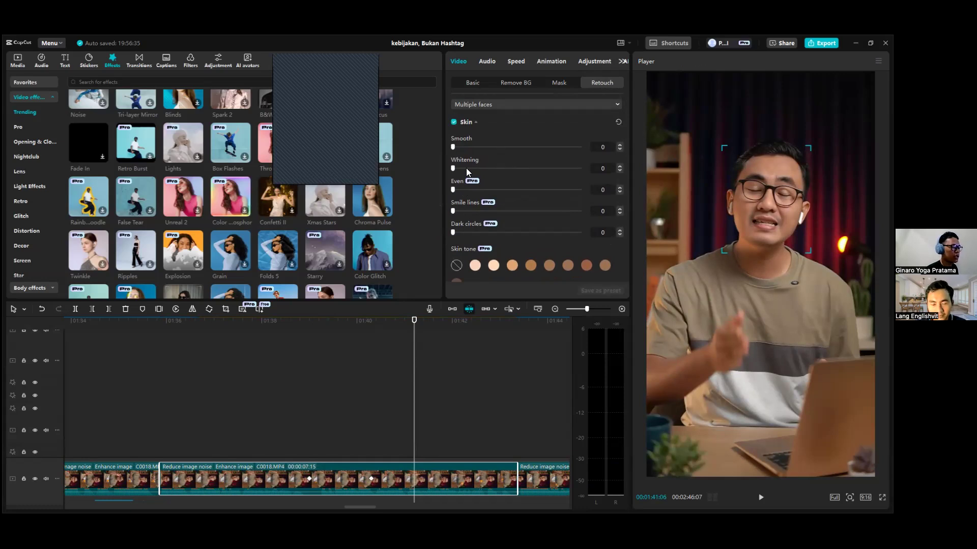
drag(455, 148, 433, 174)
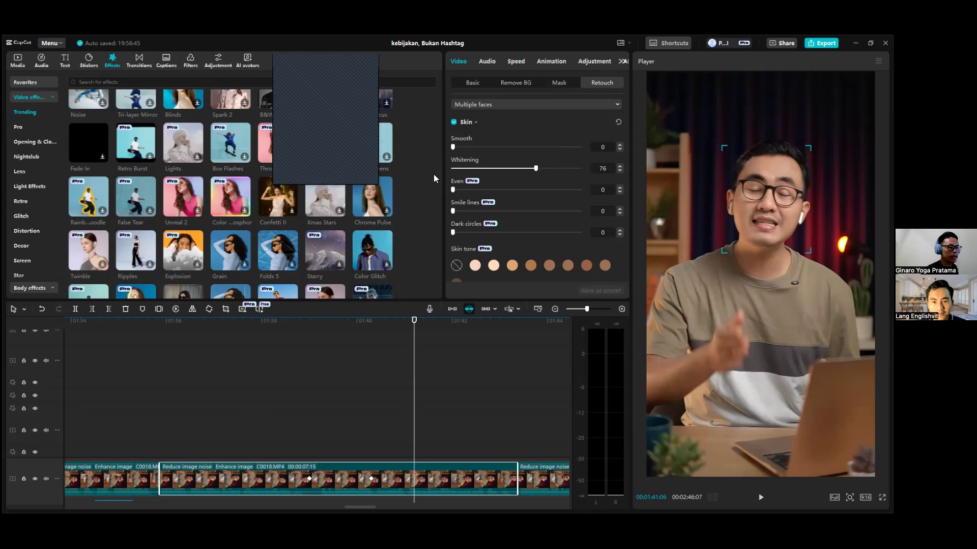
click(475, 266)
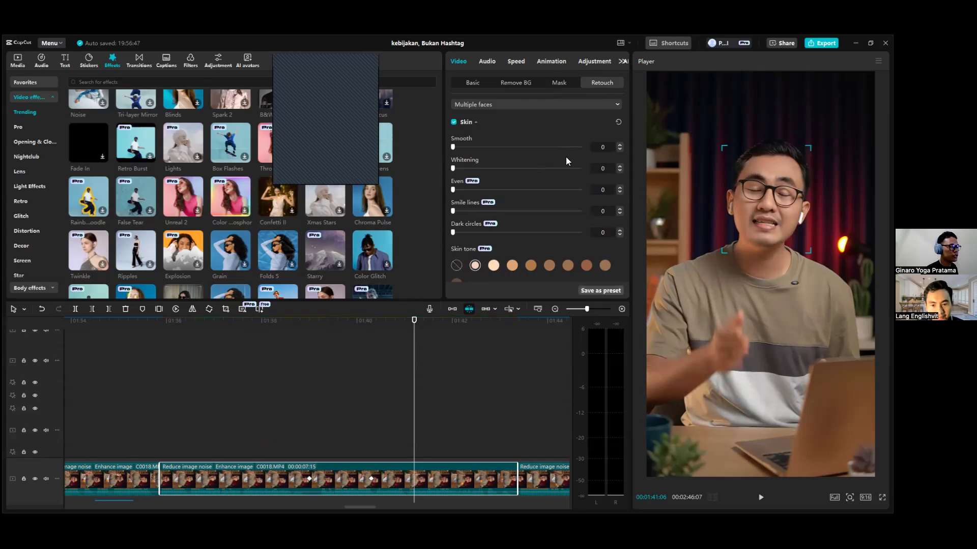
Examine the clip's basic transform, blend and enhancement settings and the tracks above and below the main track.
click(482, 82)
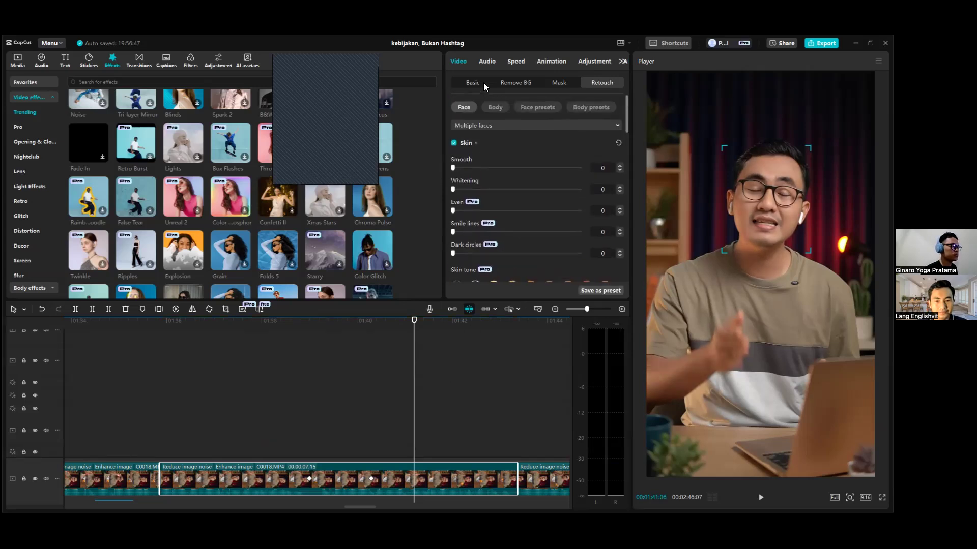
scroll(561, 227, down, 5)
scroll(515, 219, up, 5)
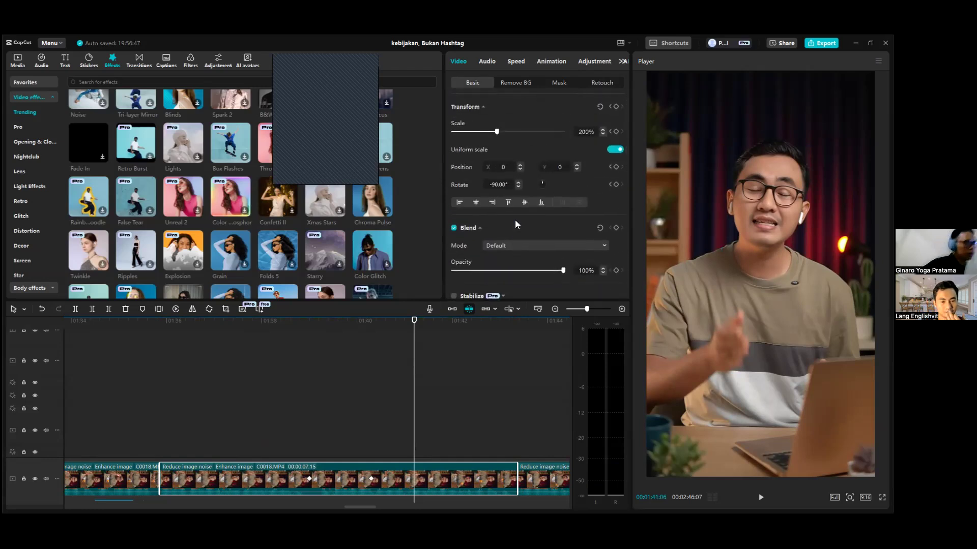
scroll(427, 381, down, 2)
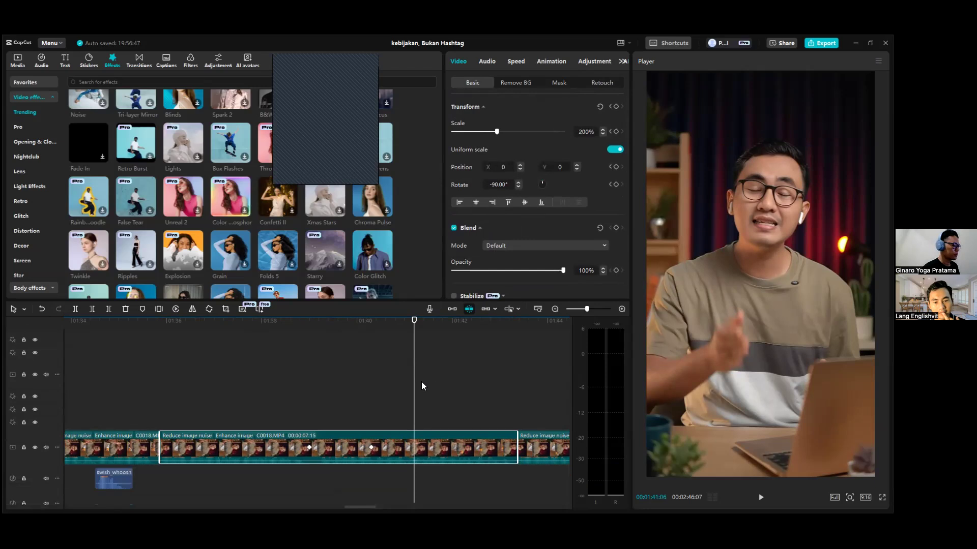
scroll(415, 384, down, 4)
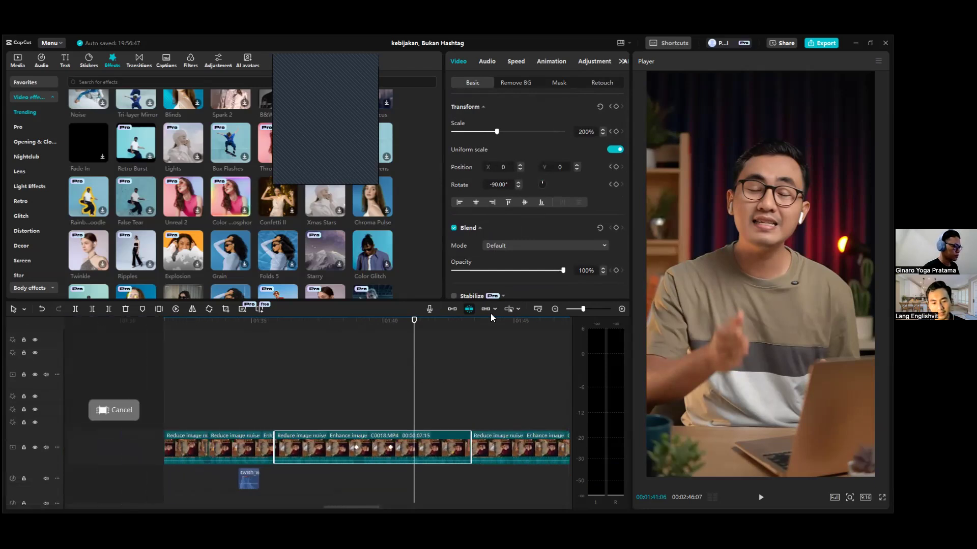
scroll(515, 288, down, 2)
scroll(424, 374, down, 2)
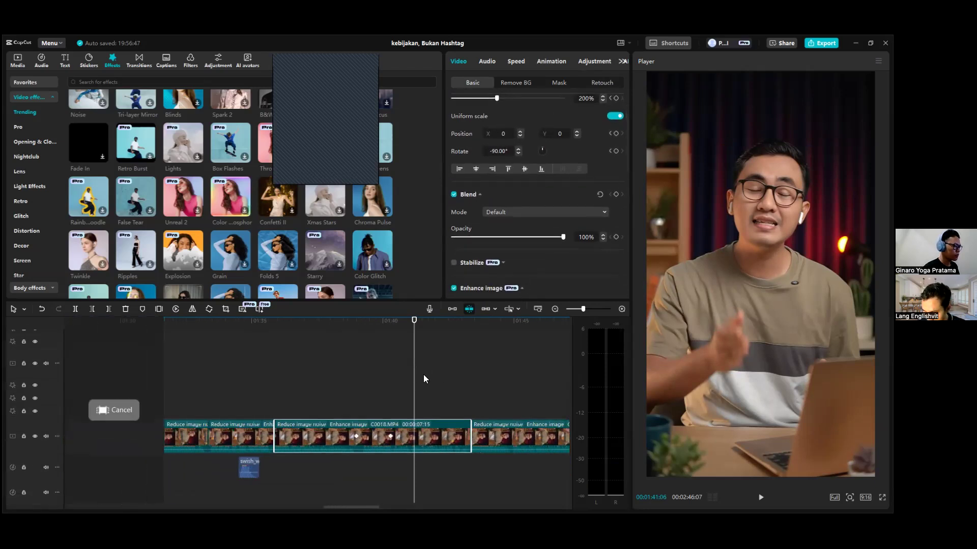
scroll(418, 376, up, 2)
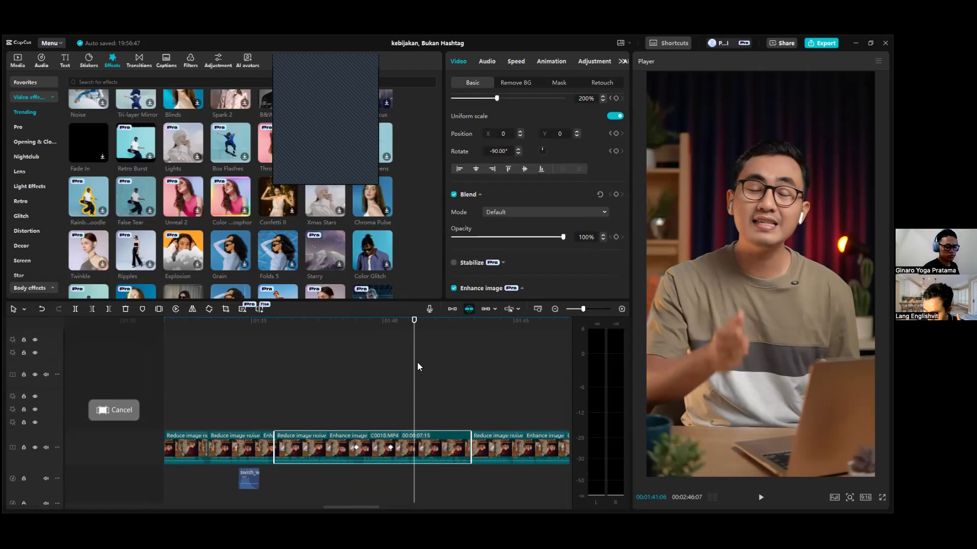
scroll(523, 204, up, 1)
scroll(522, 202, up, 2)
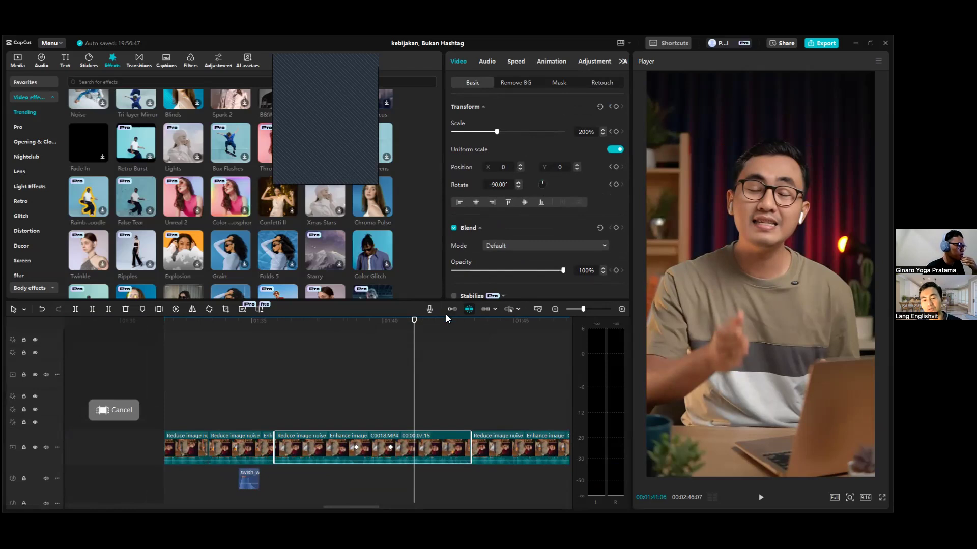
scroll(408, 356, up, 1)
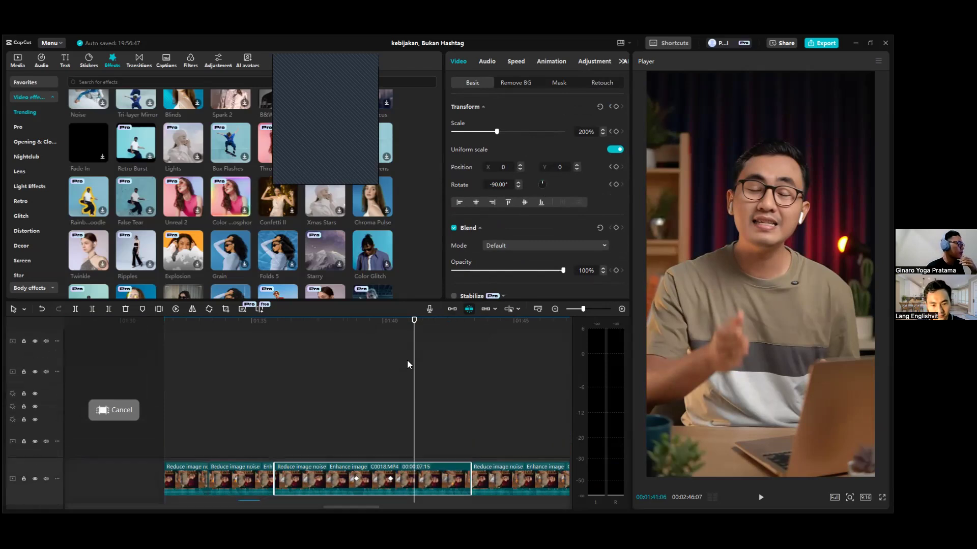
Go back to the protest footage at 00:01:10:12 and inspect its stacked FPS Lag and Glow 2 effects.
scroll(336, 332, down, 1)
drag(318, 328, 131, 374)
scroll(152, 397, down, 4)
drag(286, 507, 249, 508)
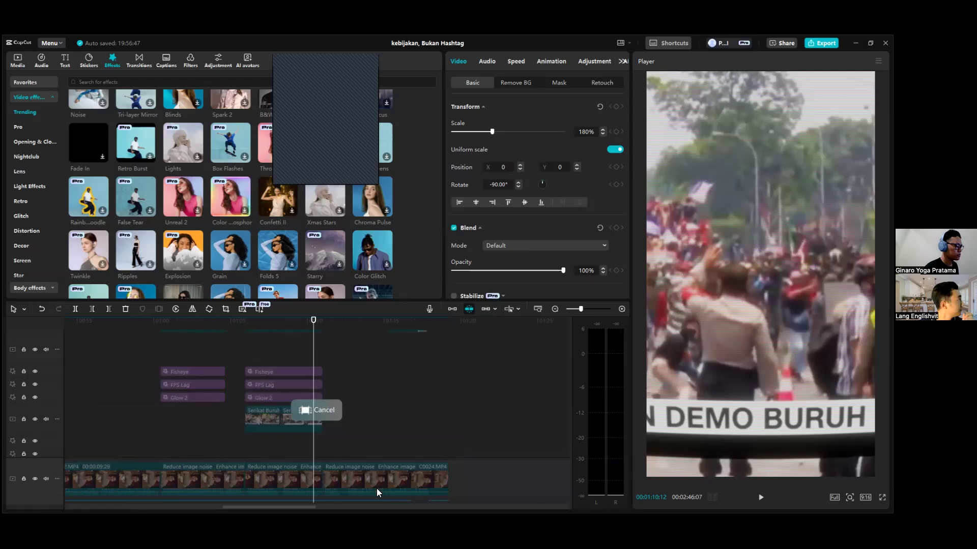
Return the playhead to 00:01:38:22 and examine the caption, compound clip and safe-area overlay tracks before it.
drag(302, 508, 352, 508)
click(480, 330)
scroll(492, 391, down, 1)
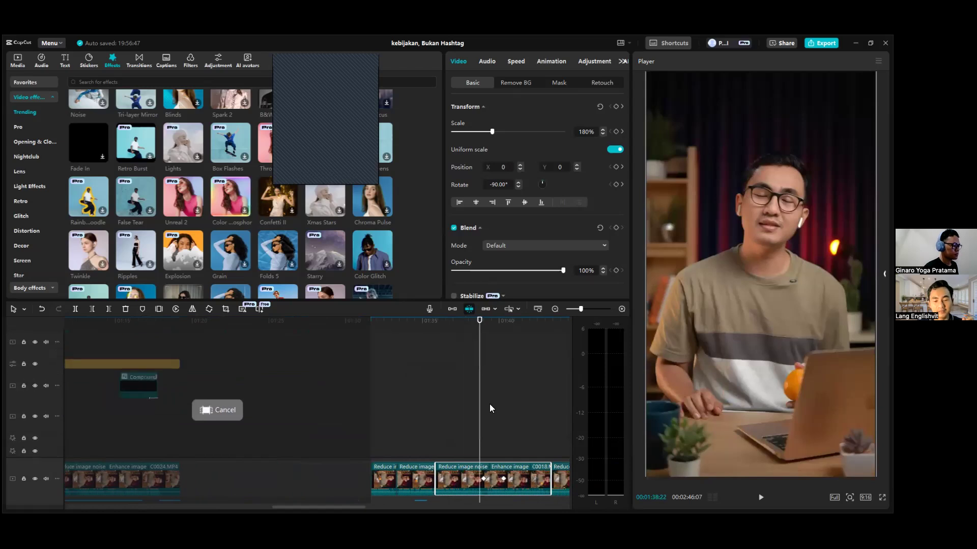
scroll(490, 407, up, 3)
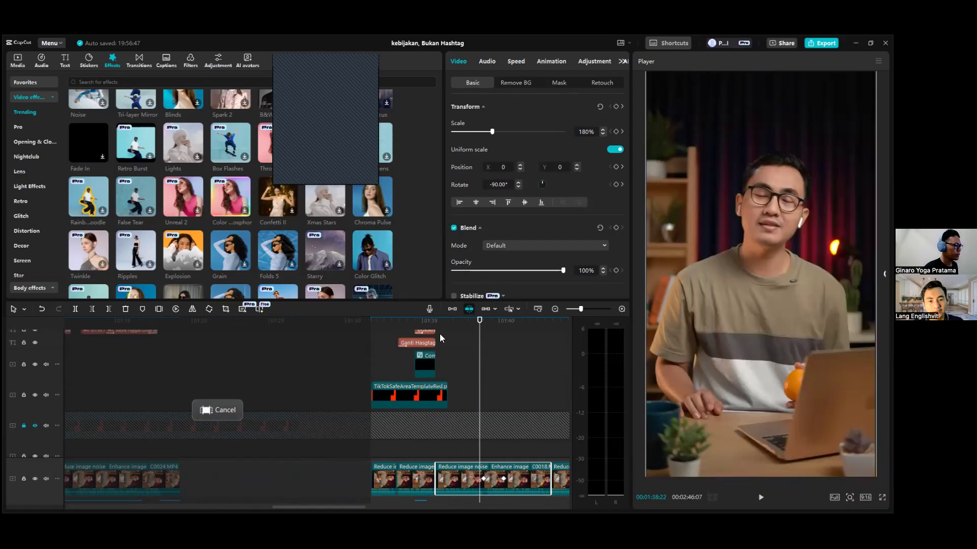
scroll(458, 341, down, 1)
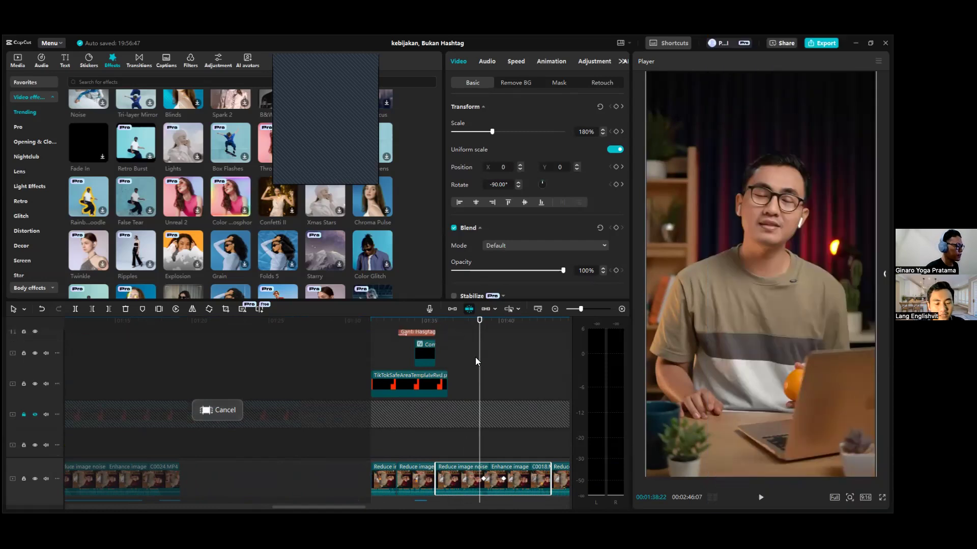
scroll(475, 358, up, 2)
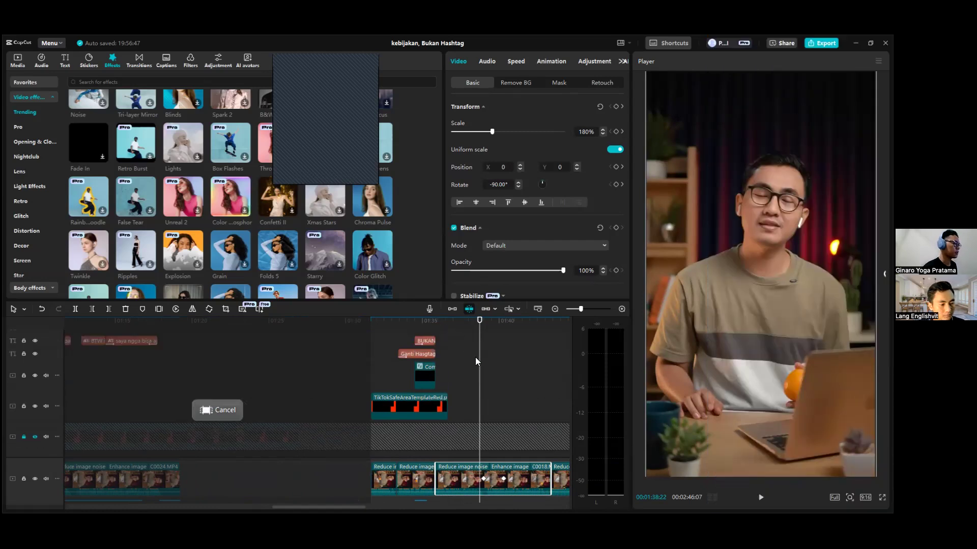